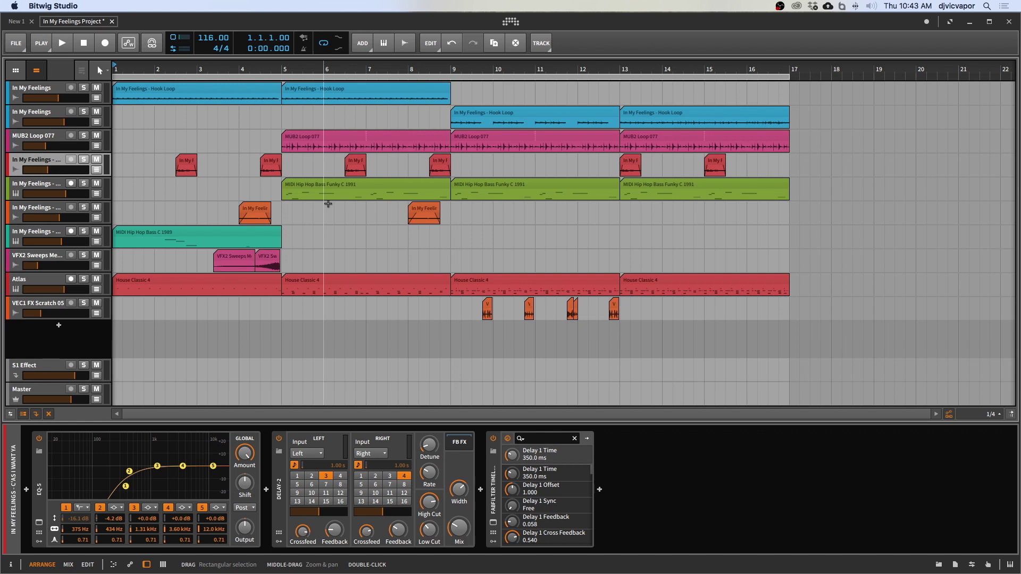
Step: Mute the Atlas drum track, audition the arrangement without it, then stop and select the track
left_click(97, 279)
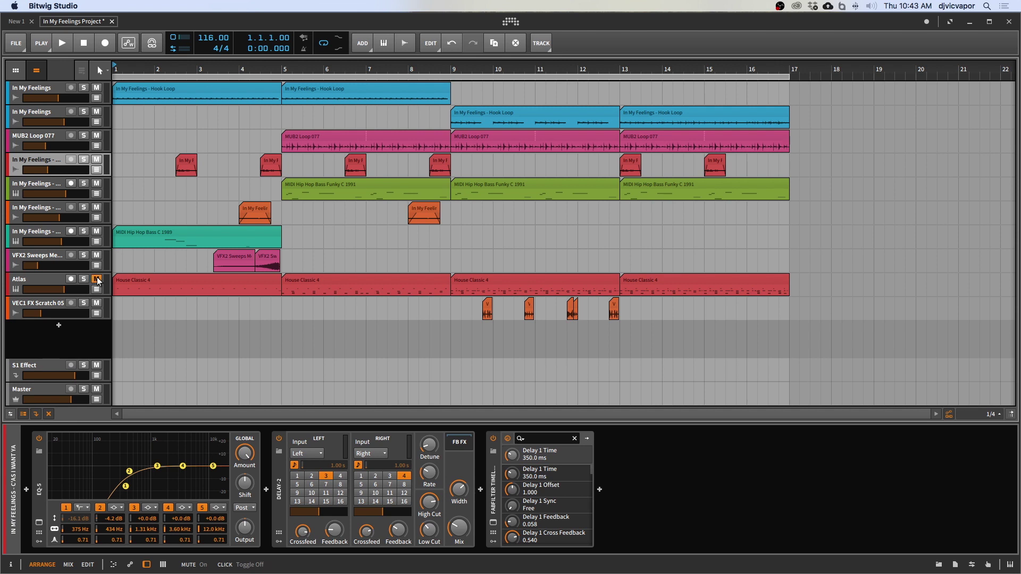
key("space")
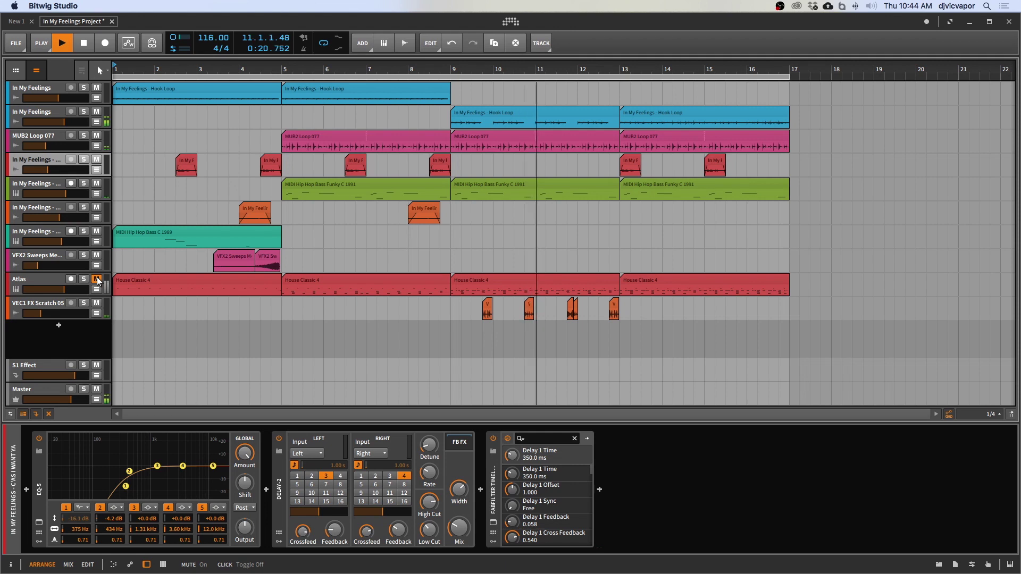
key("space")
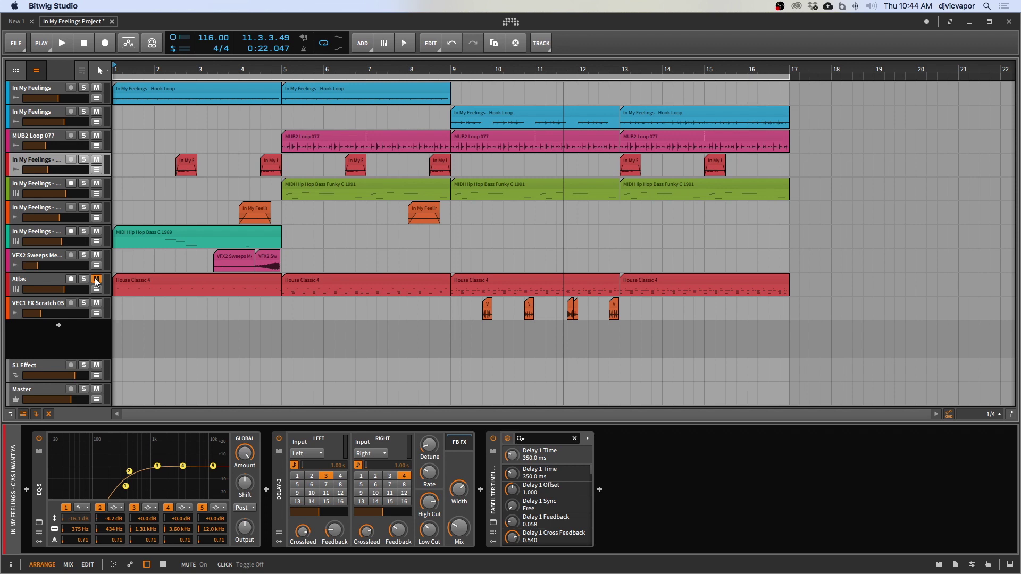
left_click(49, 279)
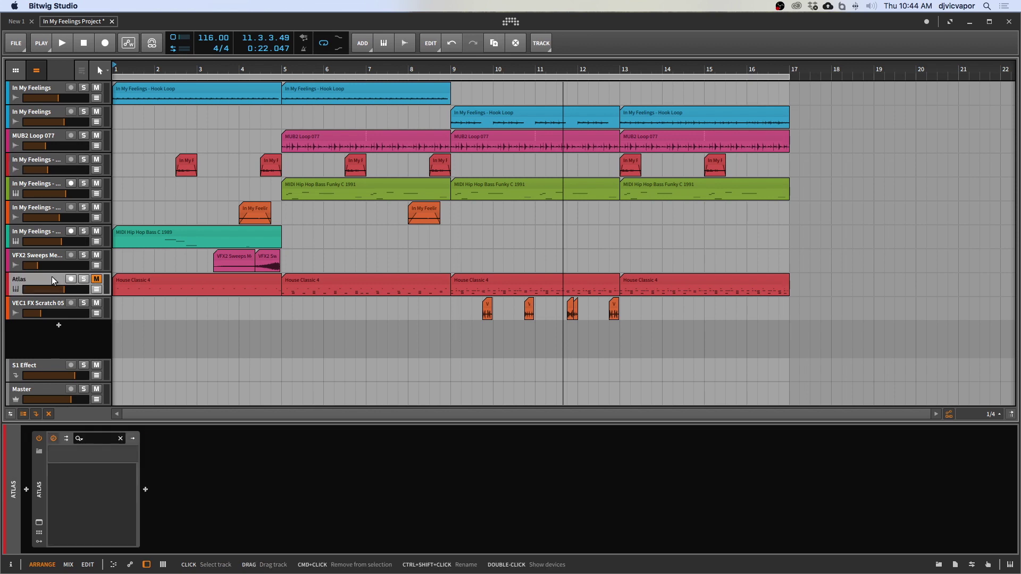
Step: Duplicate the Atlas track, unmute the copy, and show its Atlas device and plug-in window
right_click(52, 277)
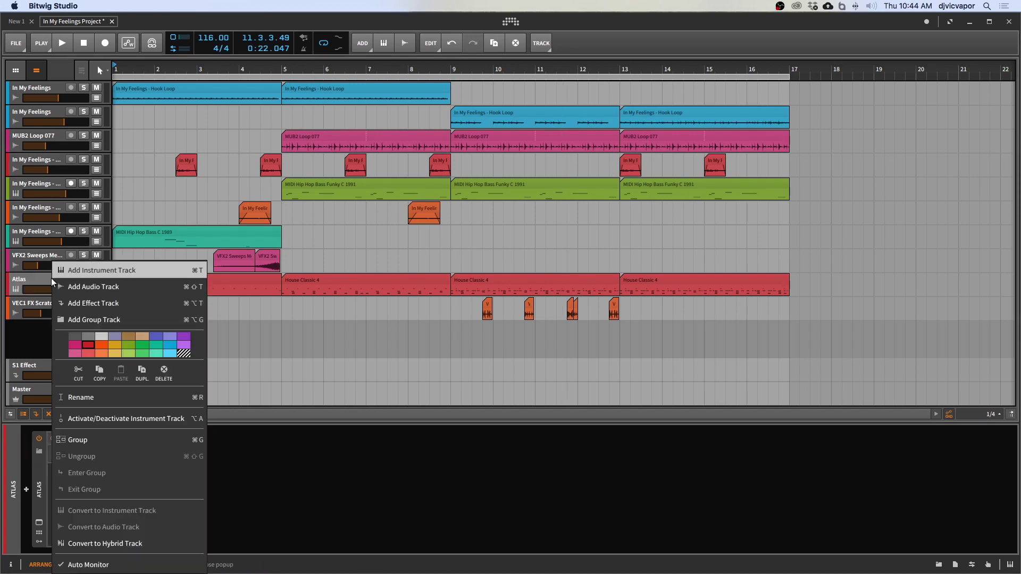
left_click(141, 371)
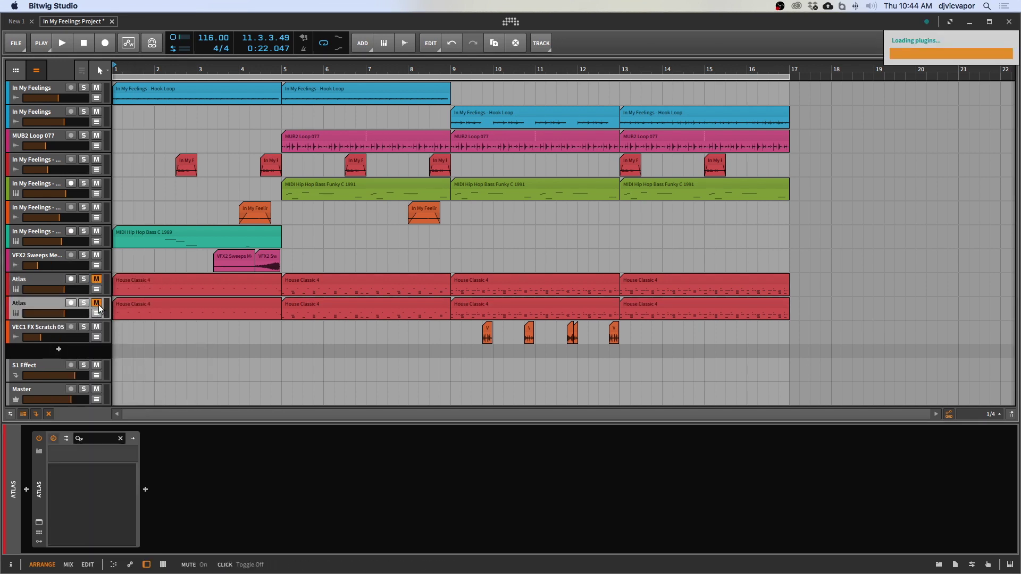
left_click(97, 303)
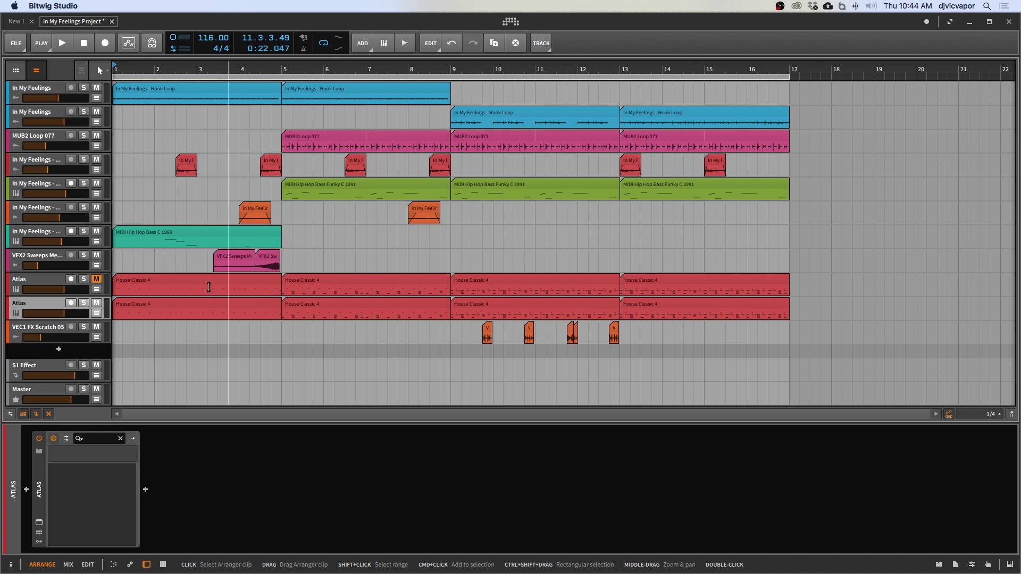
double_click(47, 302)
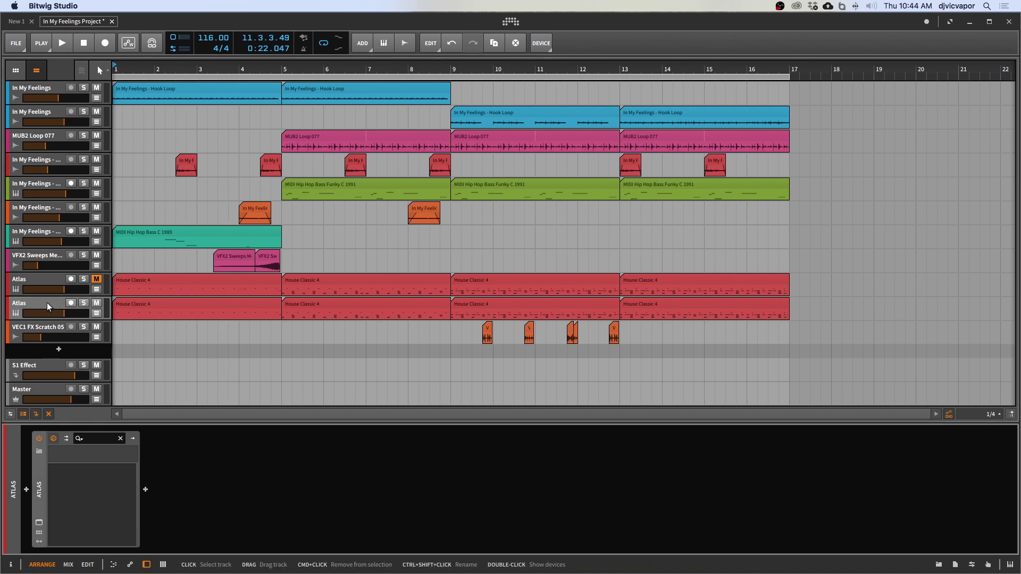
left_click(39, 521)
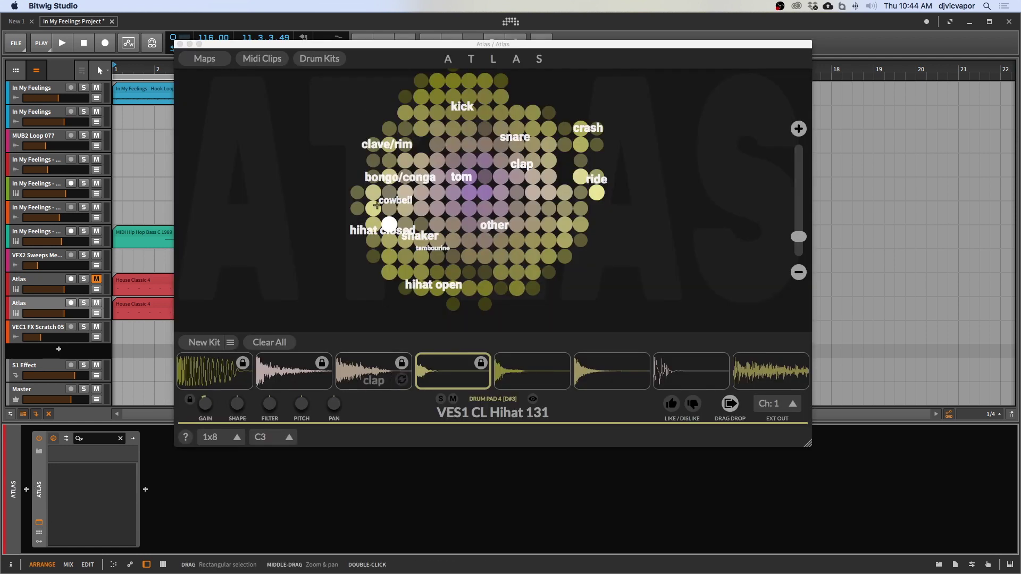
Step: Place the Atlas window over the arrangement, zoom the sample map, and preview VES1 Percussion 206
left_click_drag(405, 52, 416, 79)
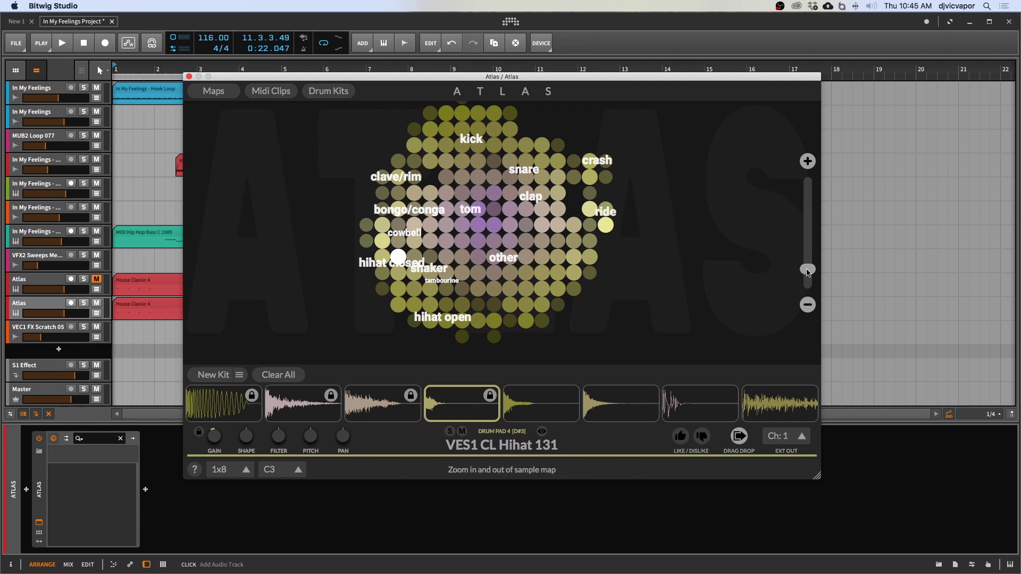
mouse_move(808, 270)
left_mouse_down()
mouse_move(811, 251)
mouse_move(806, 267)
left_mouse_up()
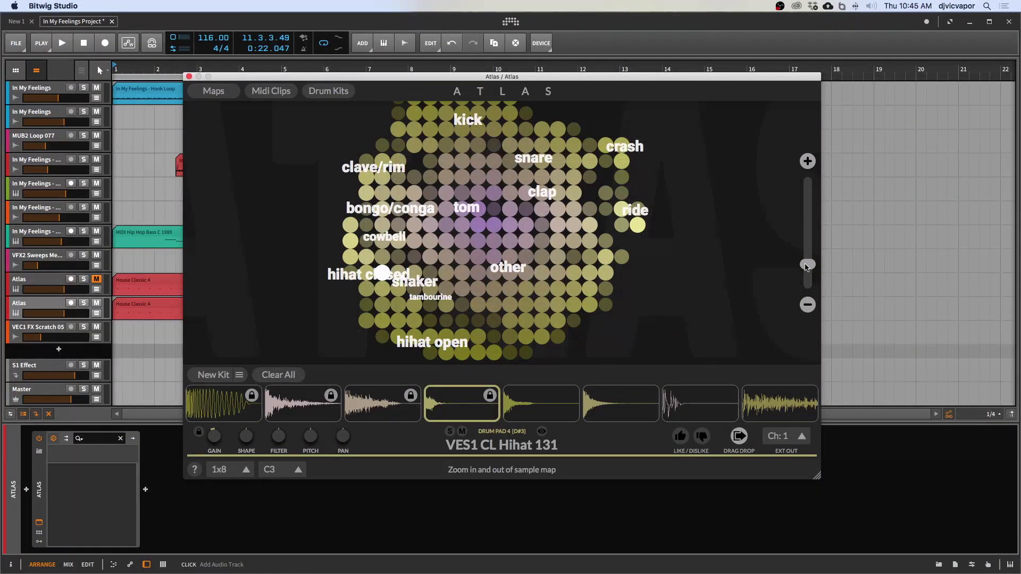
left_click(478, 225)
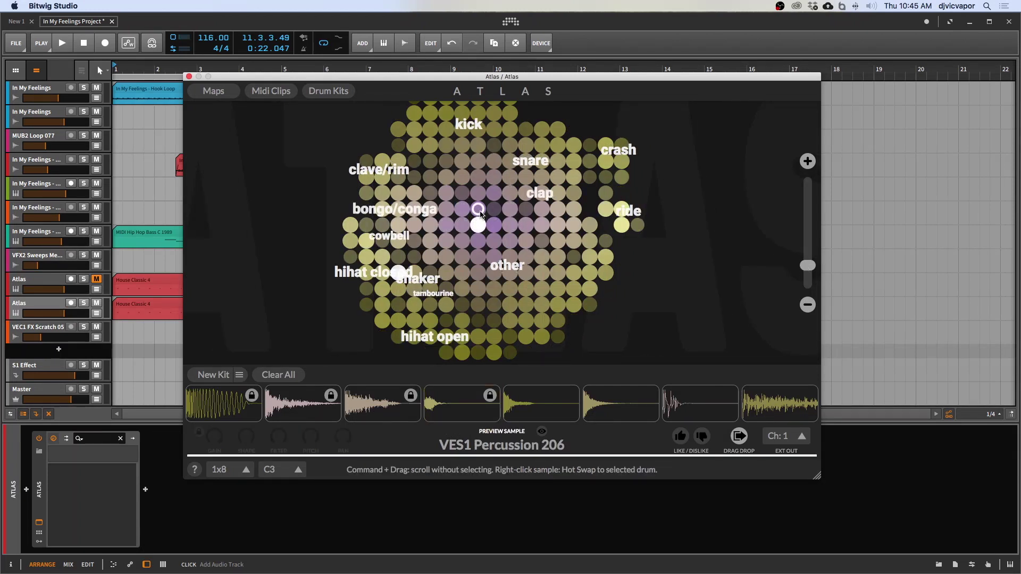
Step: Preview neighbouring tom-area samples in Atlas, ending on Mute Rhythm G 2171
left_click(478, 209)
left_click(462, 209)
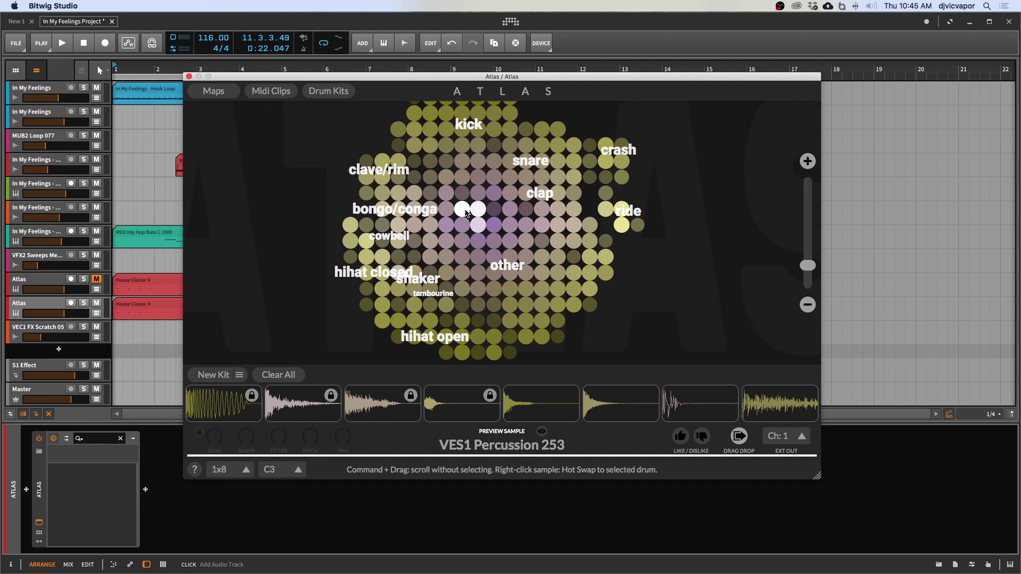
left_click(462, 240)
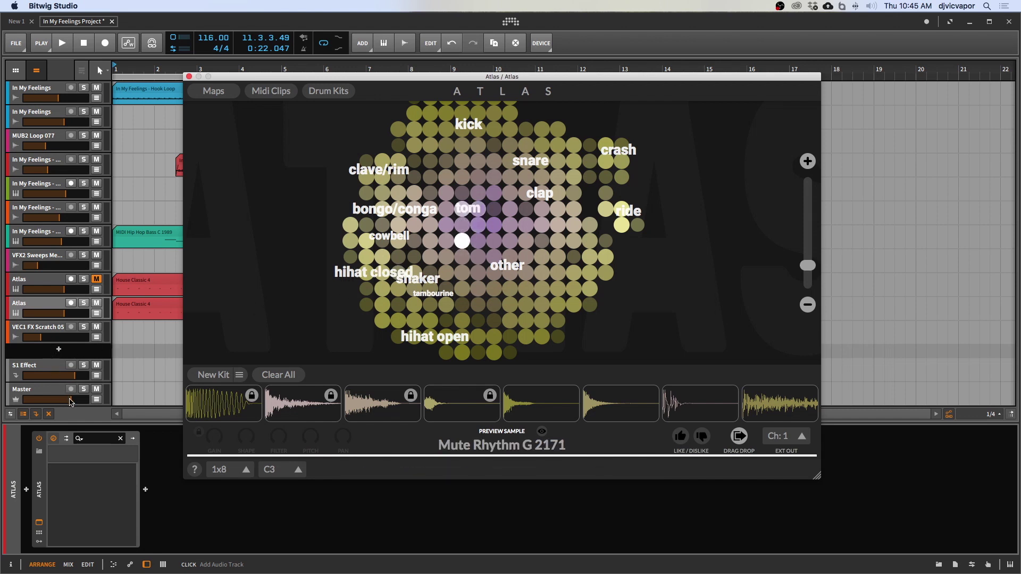
left_click(72, 403)
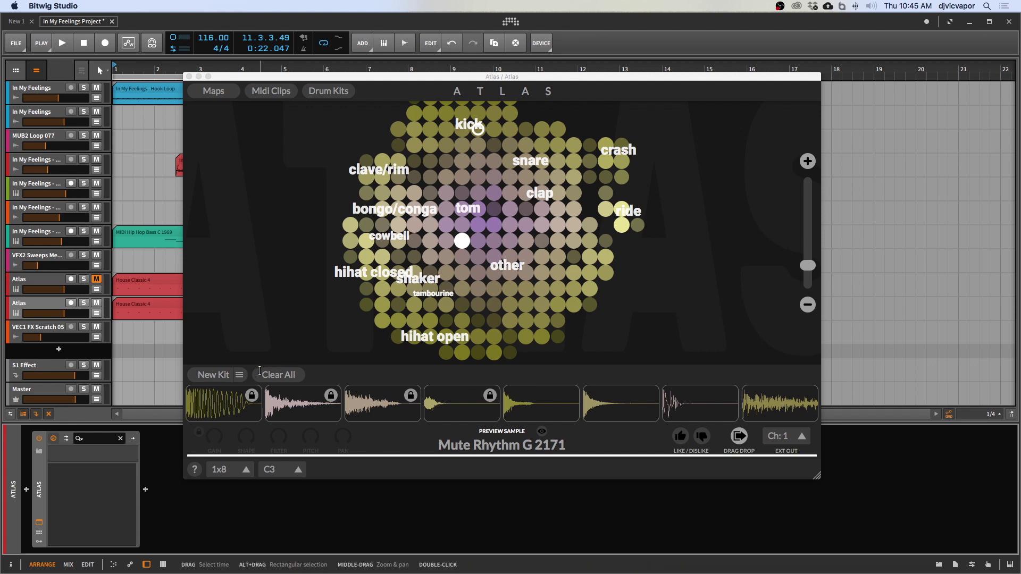
Step: Generate a new Atlas kit with kick, snare, clap and hh closed unlocked, and play it
left_click(210, 376)
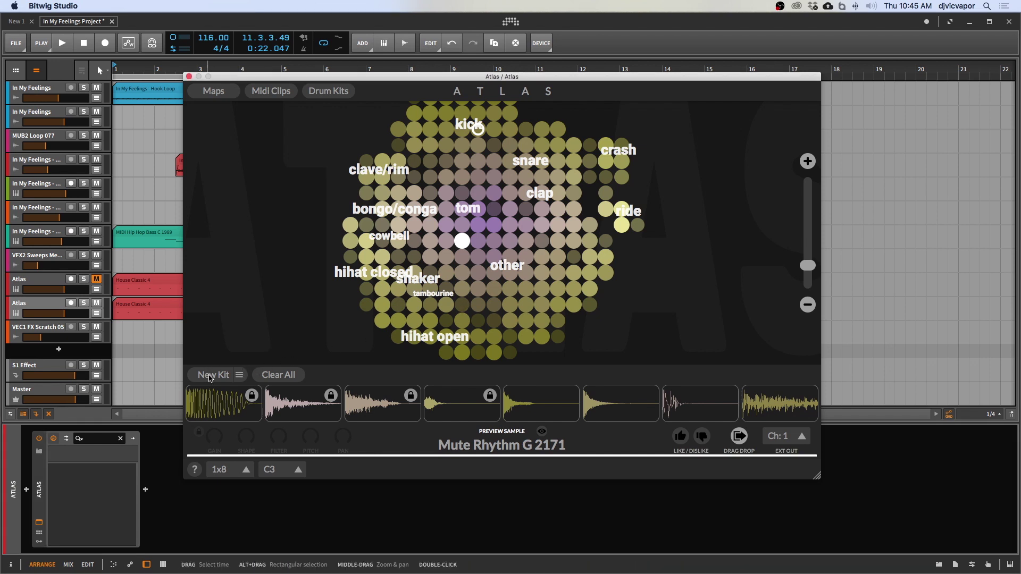
left_click(211, 377)
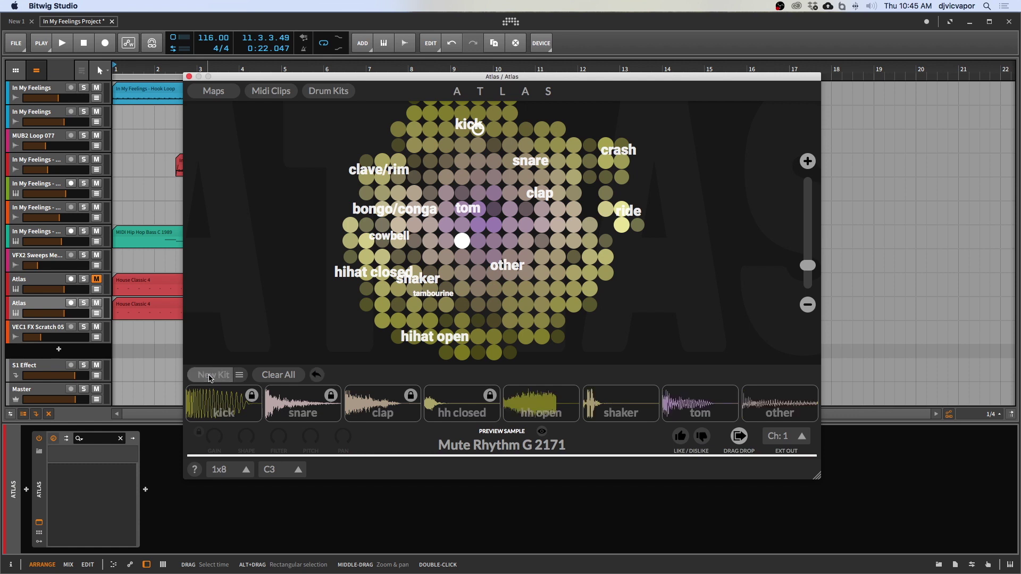
left_click(211, 378)
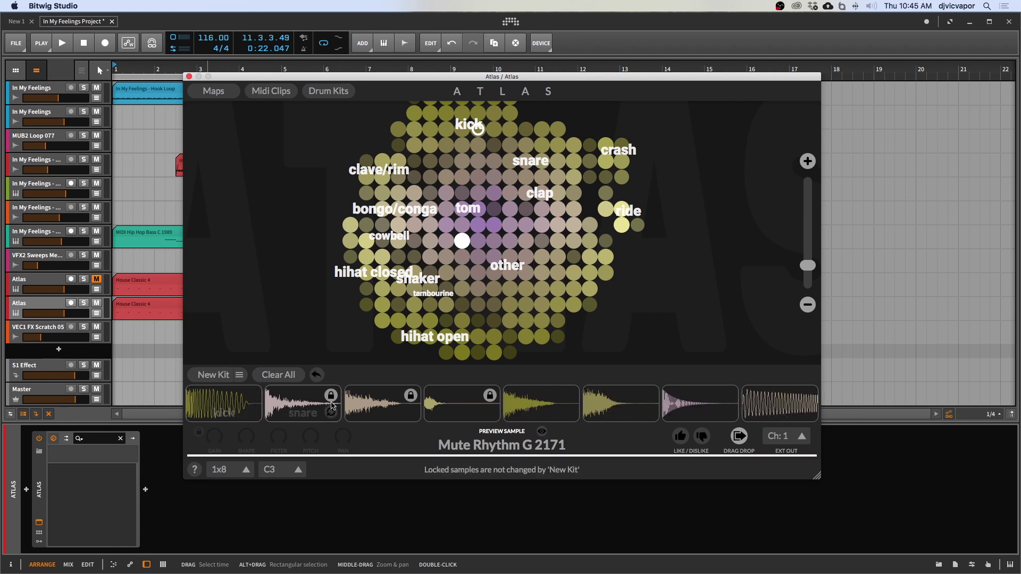
left_click(331, 396)
left_click(410, 396)
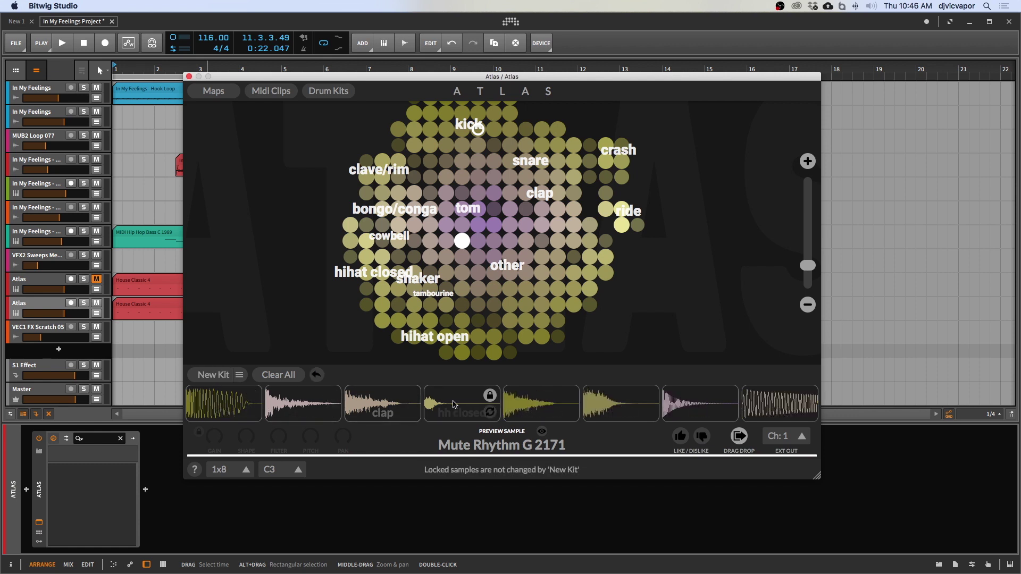
left_click(490, 395)
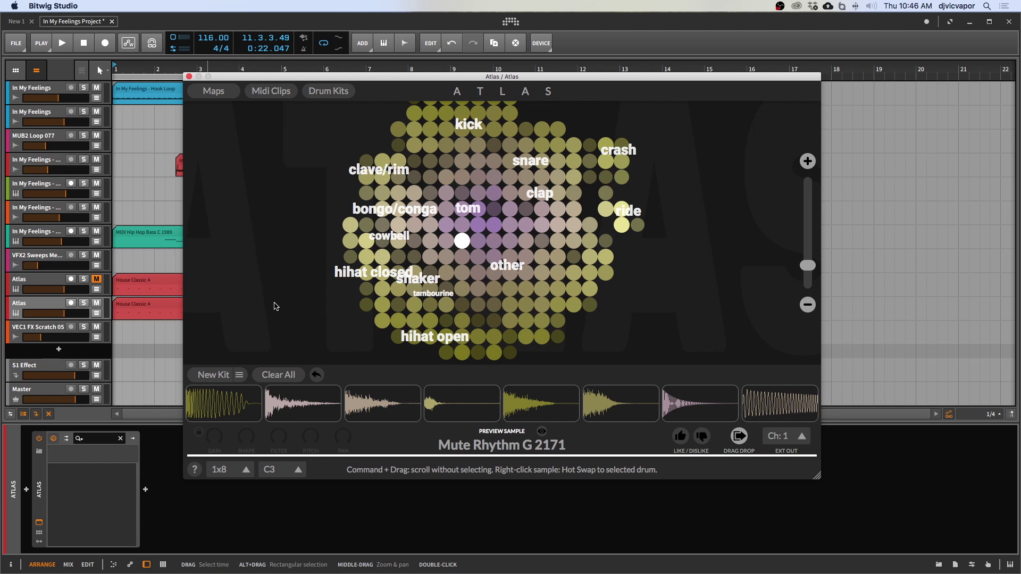
key("space")
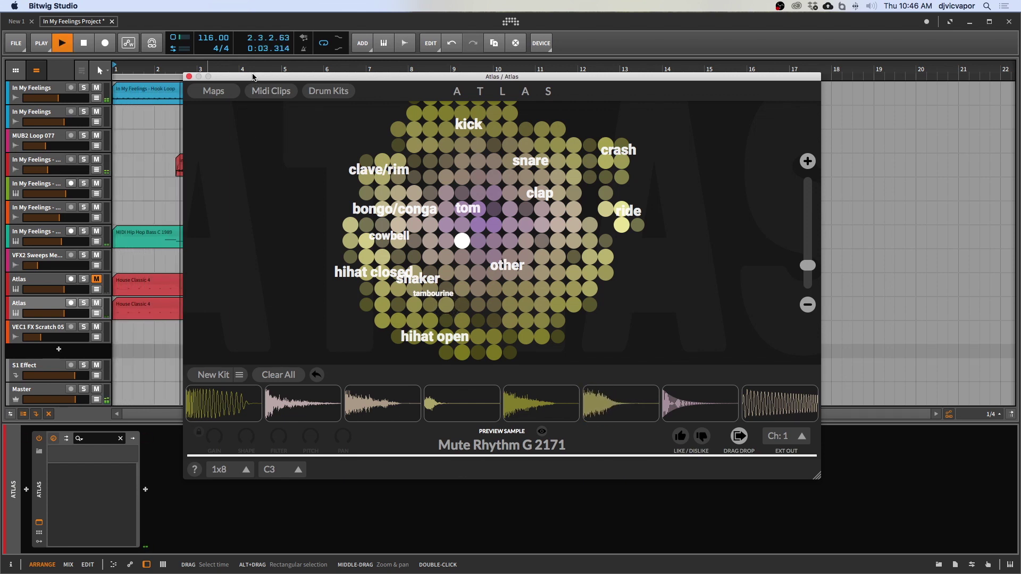
left_click_drag(253, 77, 276, 353)
Step: Stop playback, solo the duplicate Atlas track, and set the loop to roughly bars 13–17
key("space")
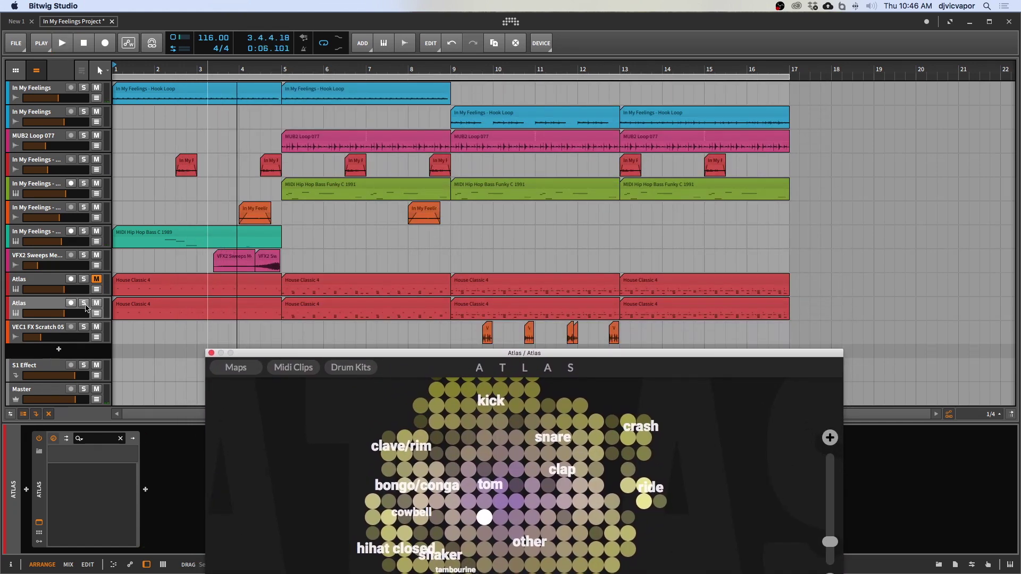
left_click(84, 304)
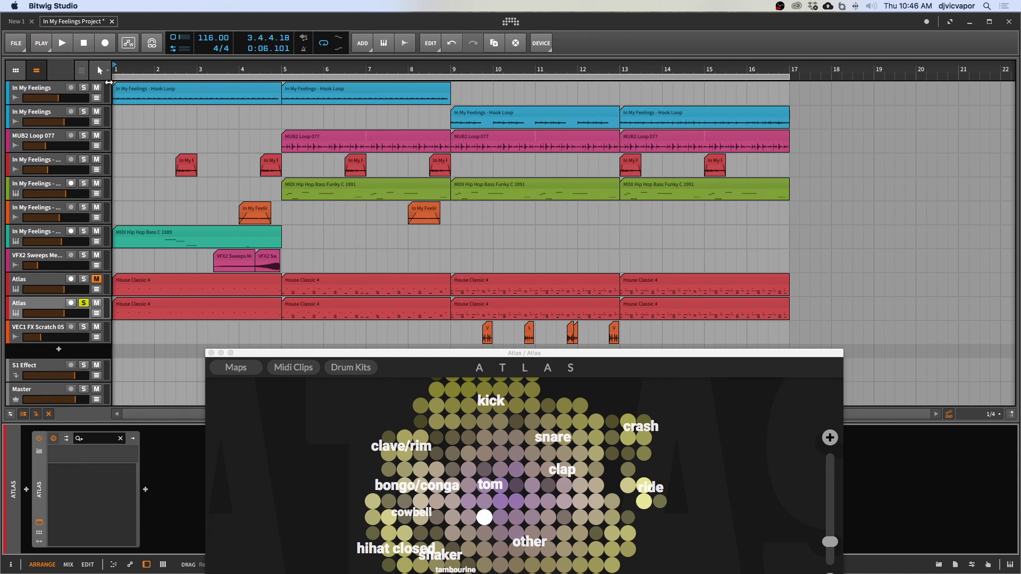
left_click_drag(116, 77, 451, 78)
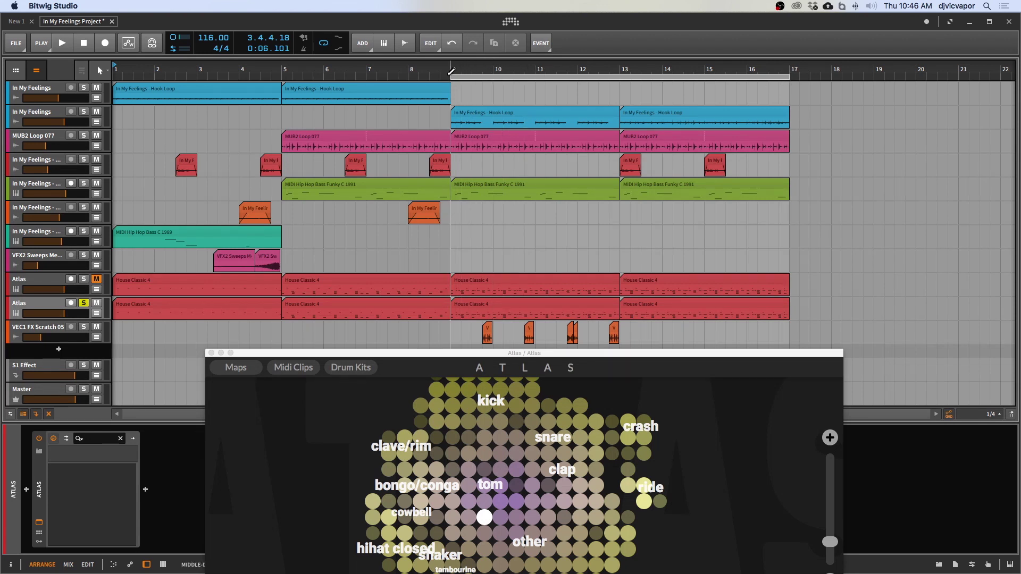
left_click_drag(452, 76, 619, 86)
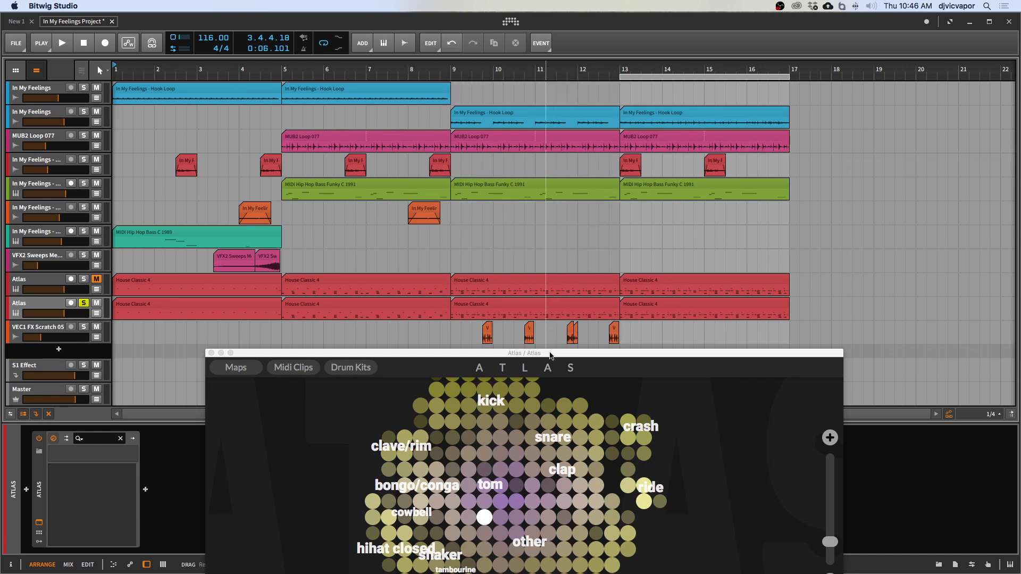
left_click_drag(550, 355, 541, 73)
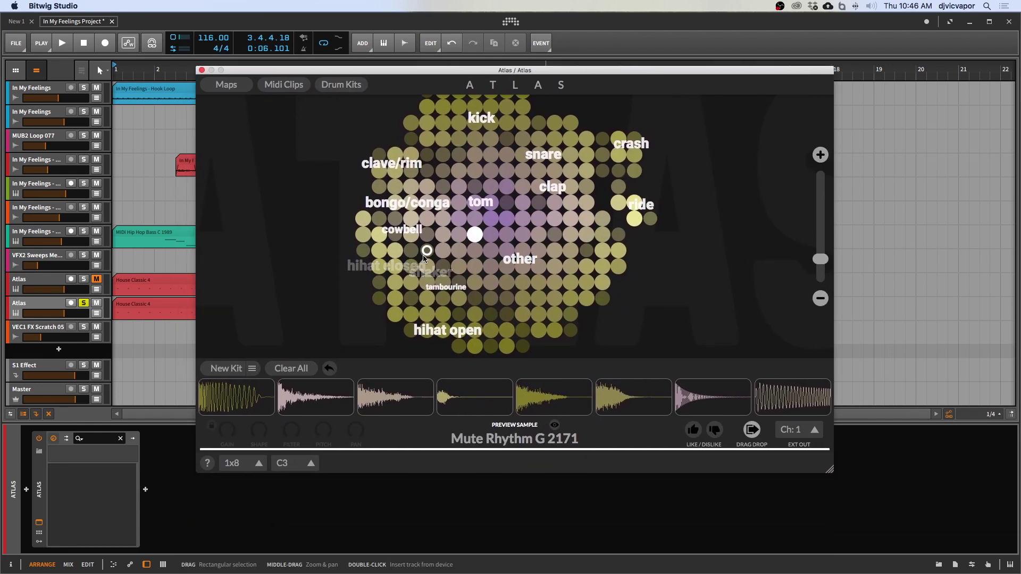
mouse_move(247, 396)
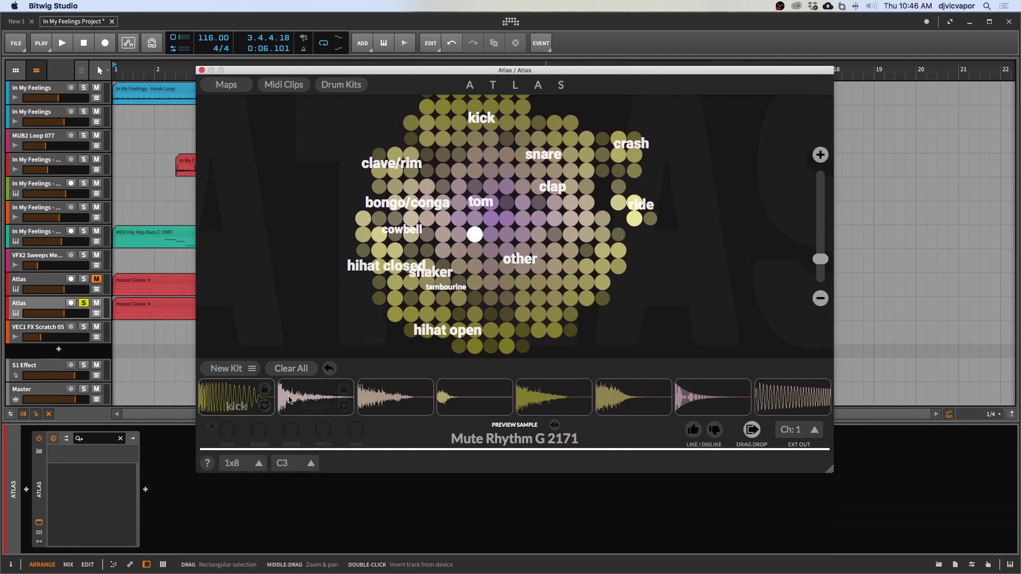
mouse_move(455, 406)
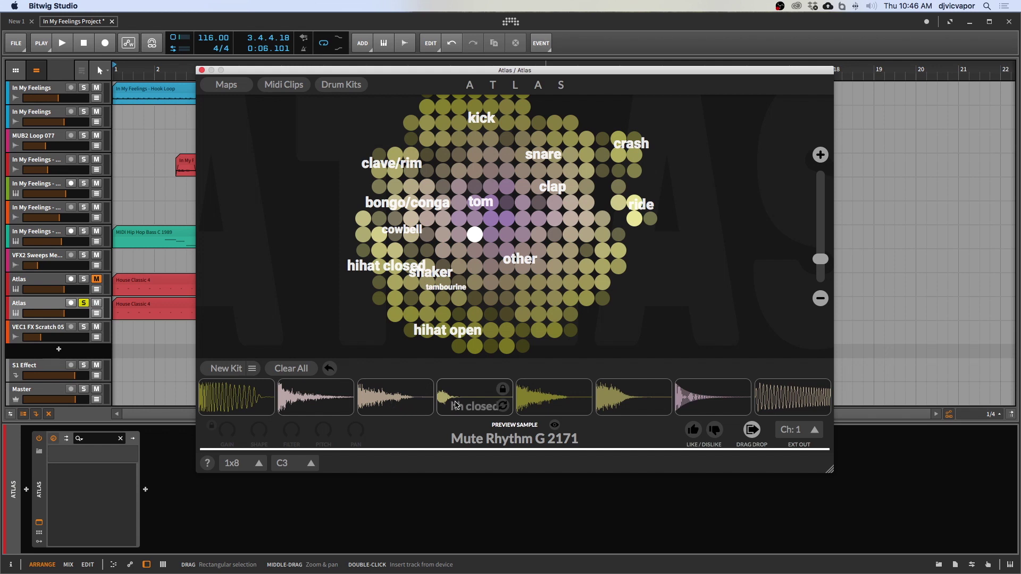
mouse_move(545, 400)
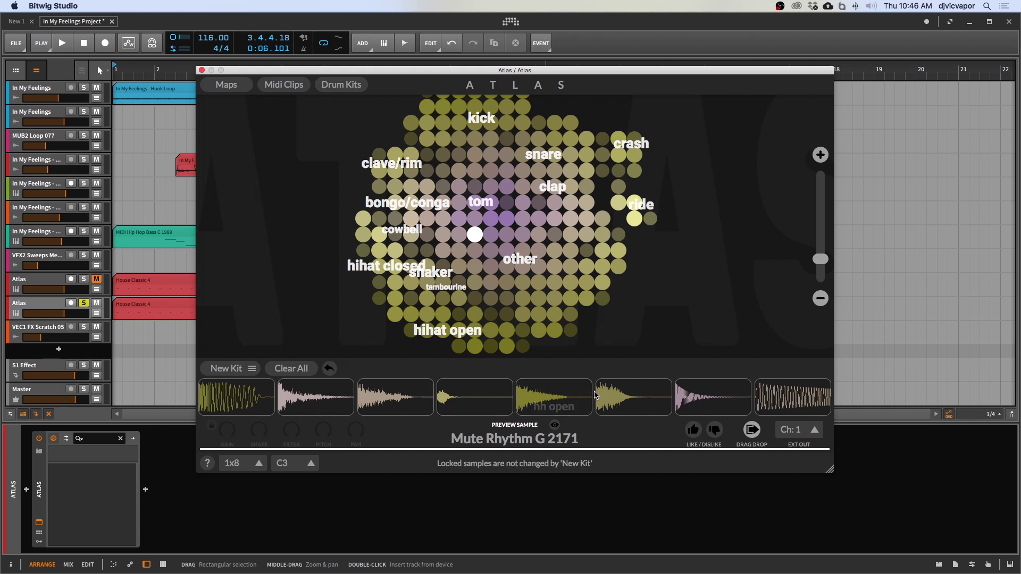
mouse_move(639, 408)
mouse_move(691, 407)
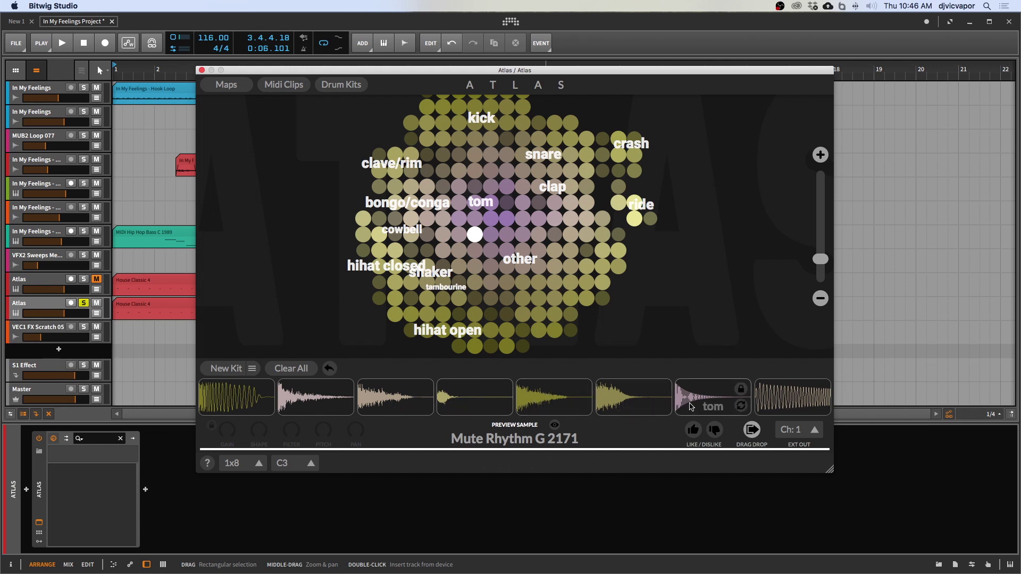
mouse_move(781, 397)
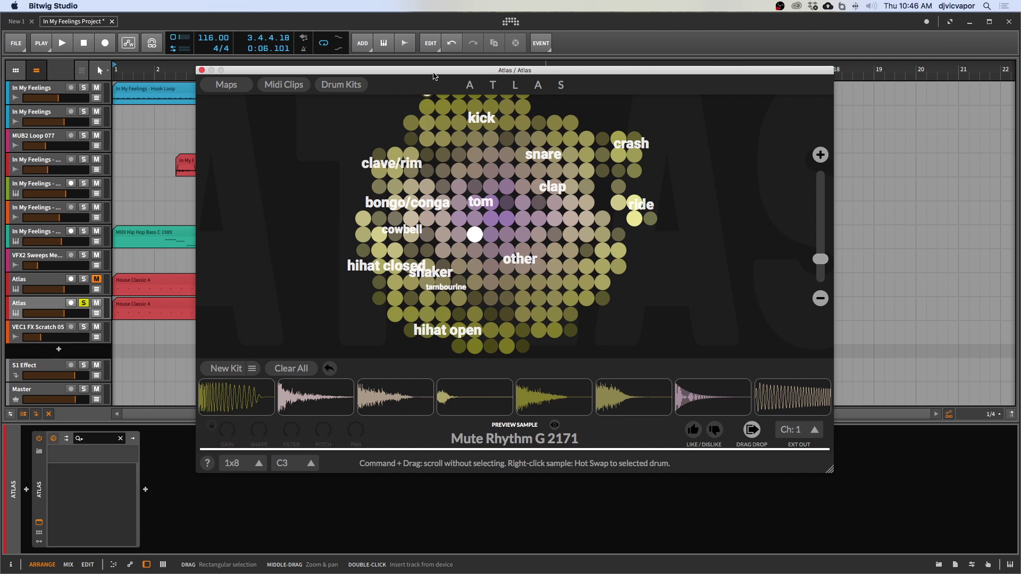
Step: Start playback from bar 13, moving the Atlas window aside and back
left_click_drag(433, 76, 444, 166)
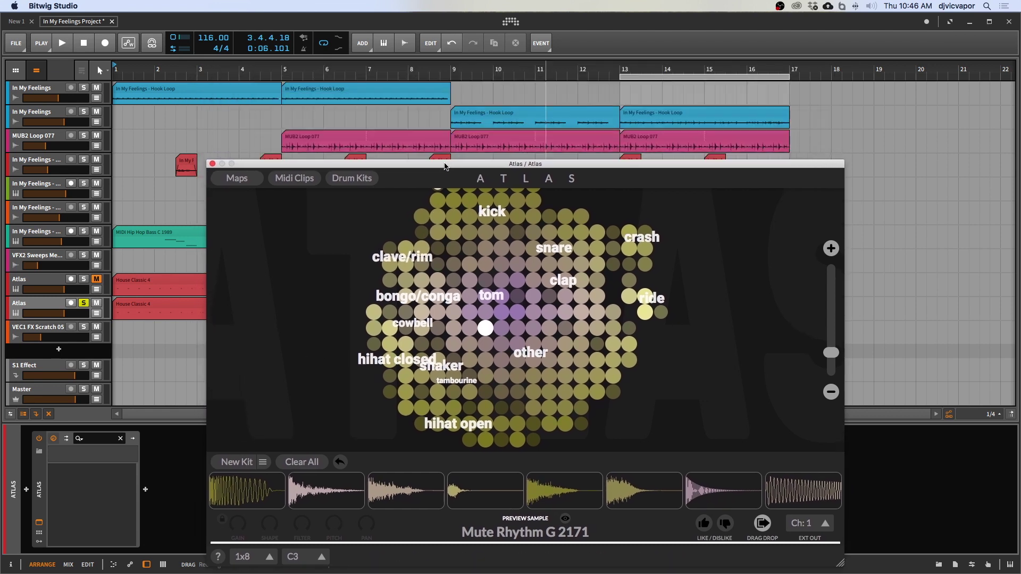
left_click(620, 73)
key("space")
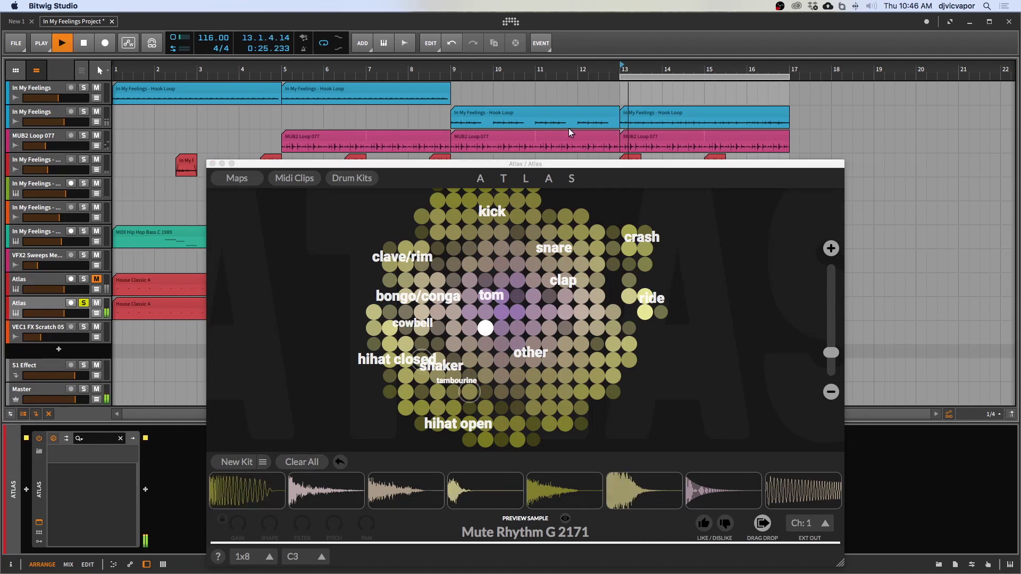
left_click_drag(544, 163, 514, 53)
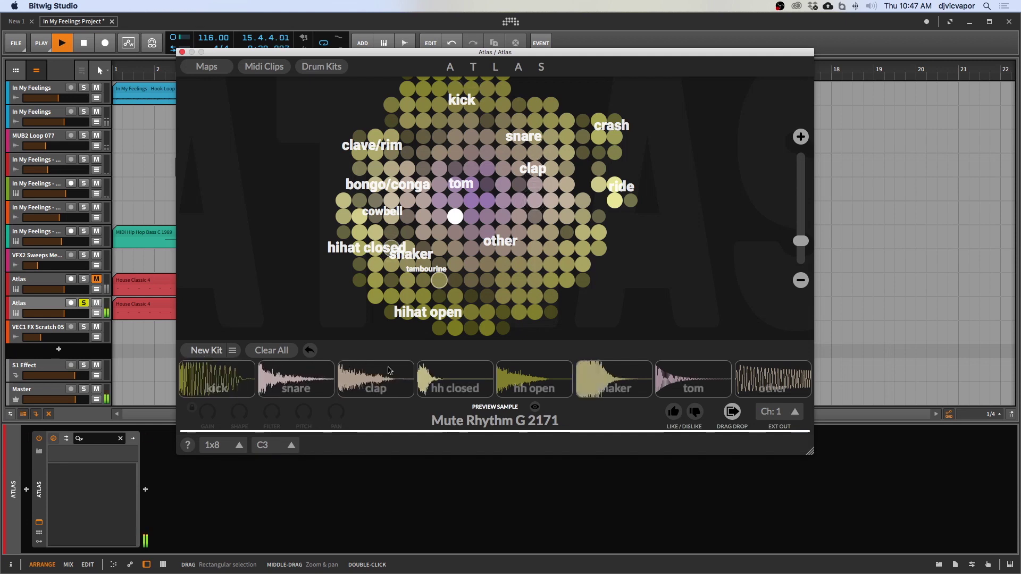
Step: Cycle through several closed hi-hat samples in the hh closed slot, auditioning them
mouse_move(620, 378)
mouse_move(500, 387)
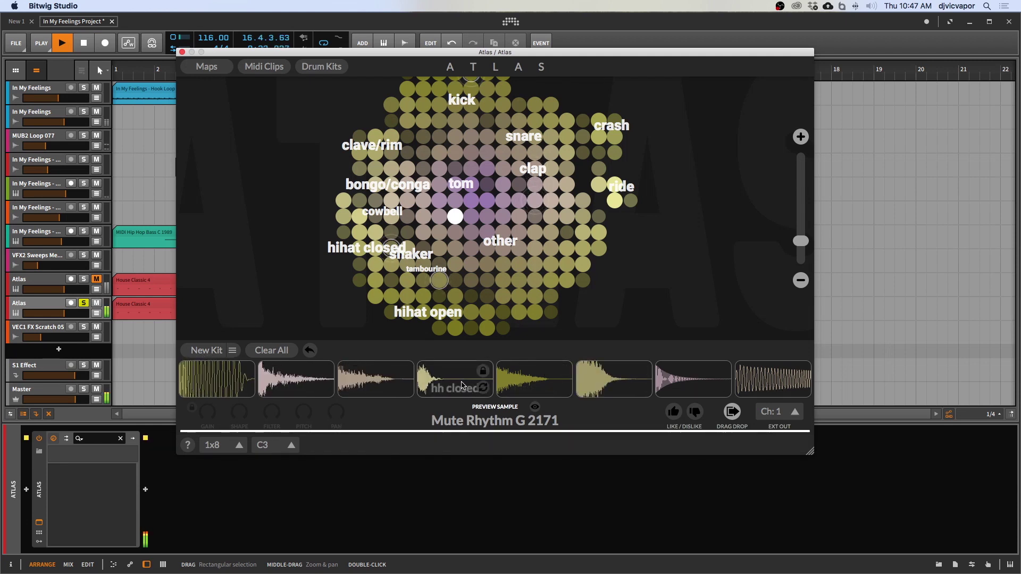
key("space")
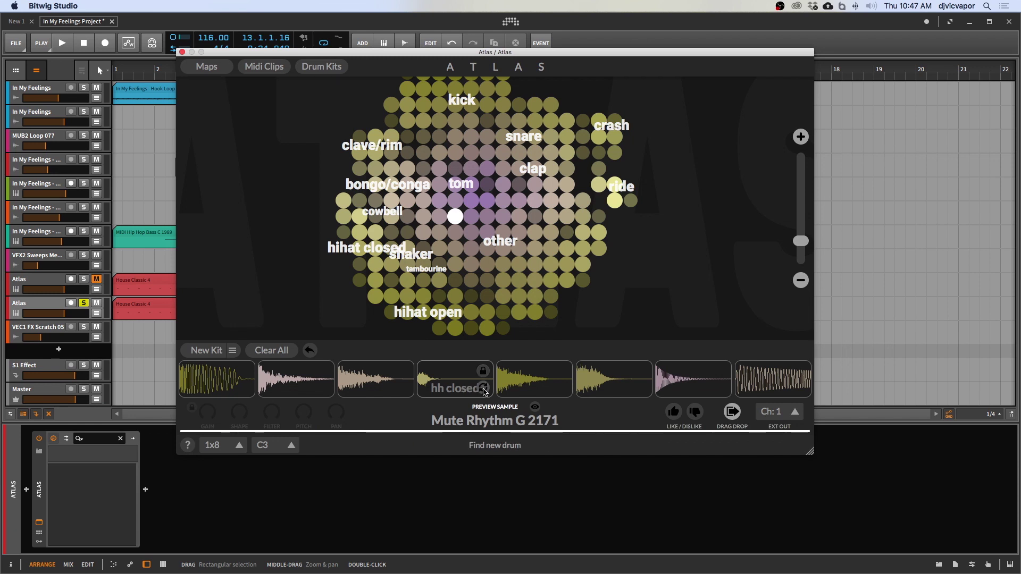
left_click(482, 389)
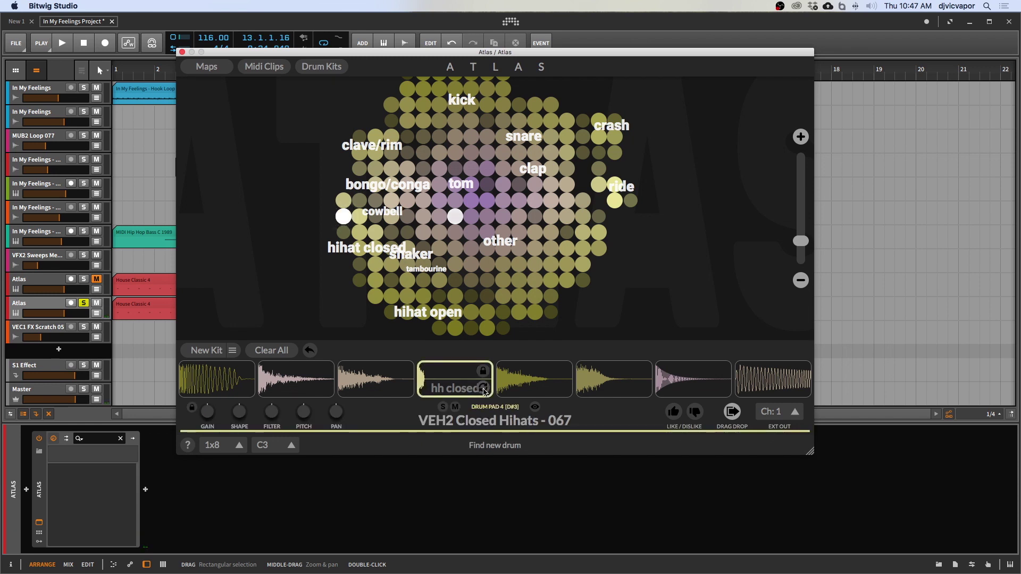
left_click(482, 388)
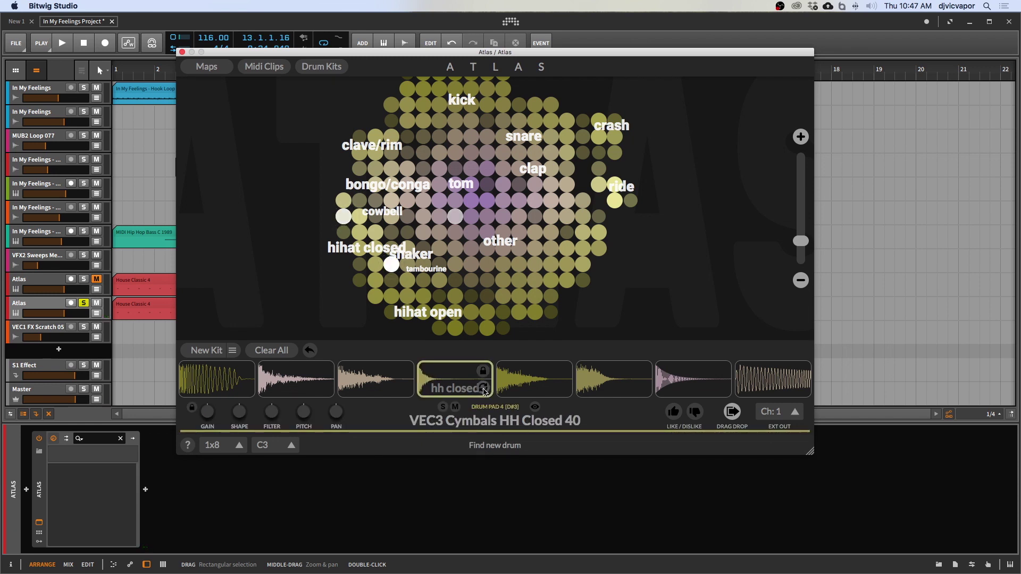
key("space")
left_click(483, 388)
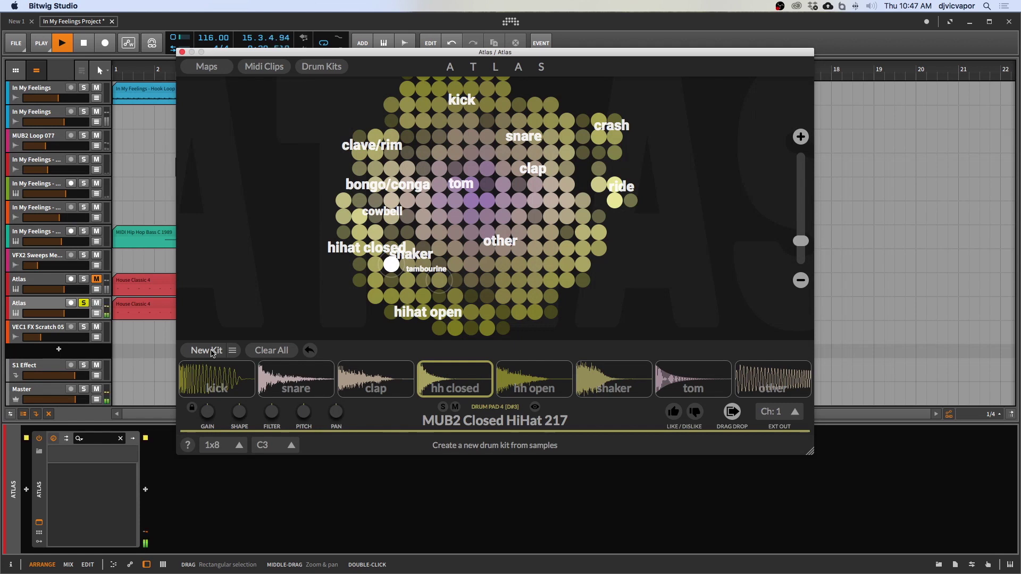
Step: Generate a new kit with MUB2 Electro Percussion 016 on pad 4, then stop playback
left_click(212, 351)
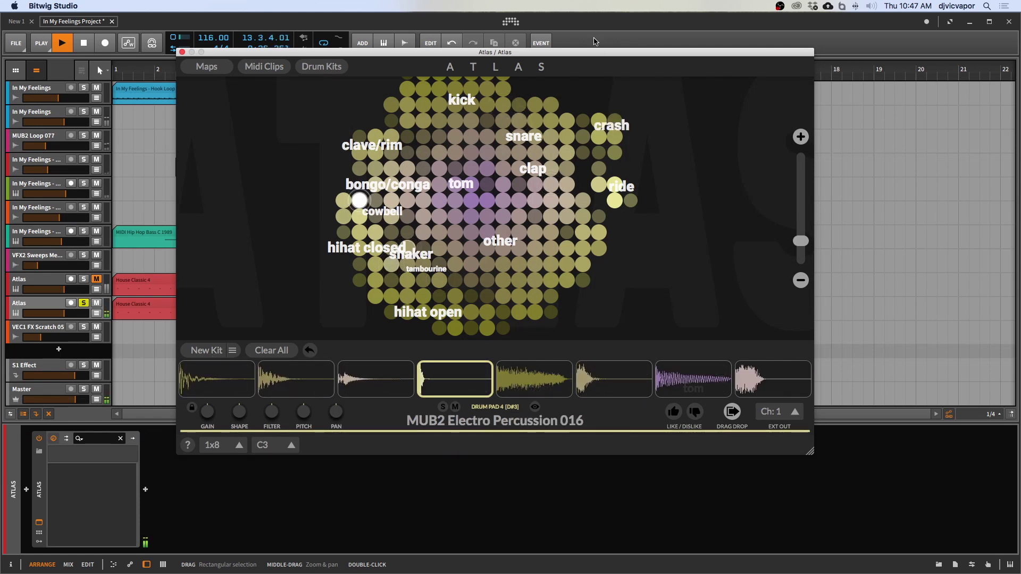
key("space")
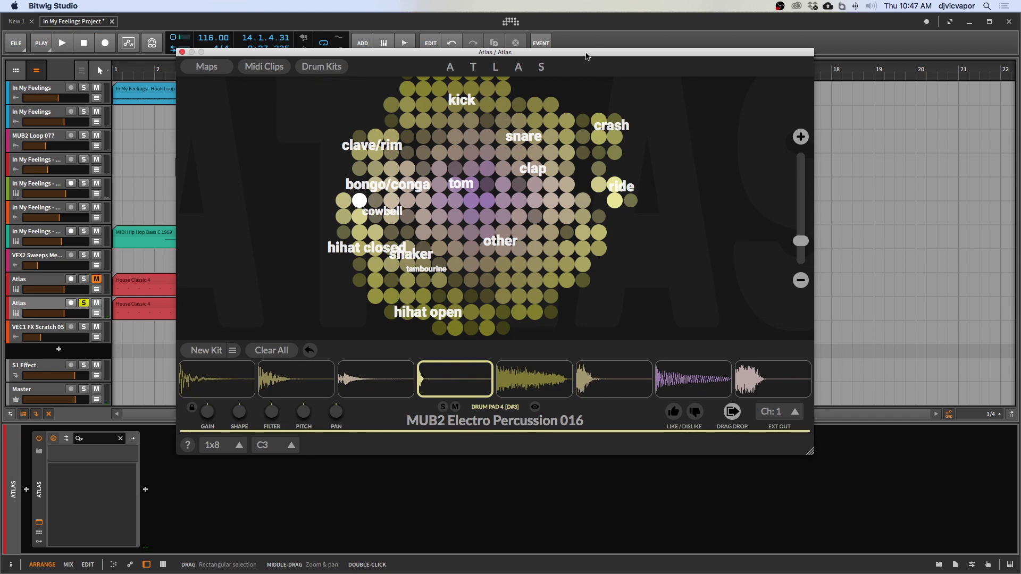
left_click_drag(586, 56, 603, 385)
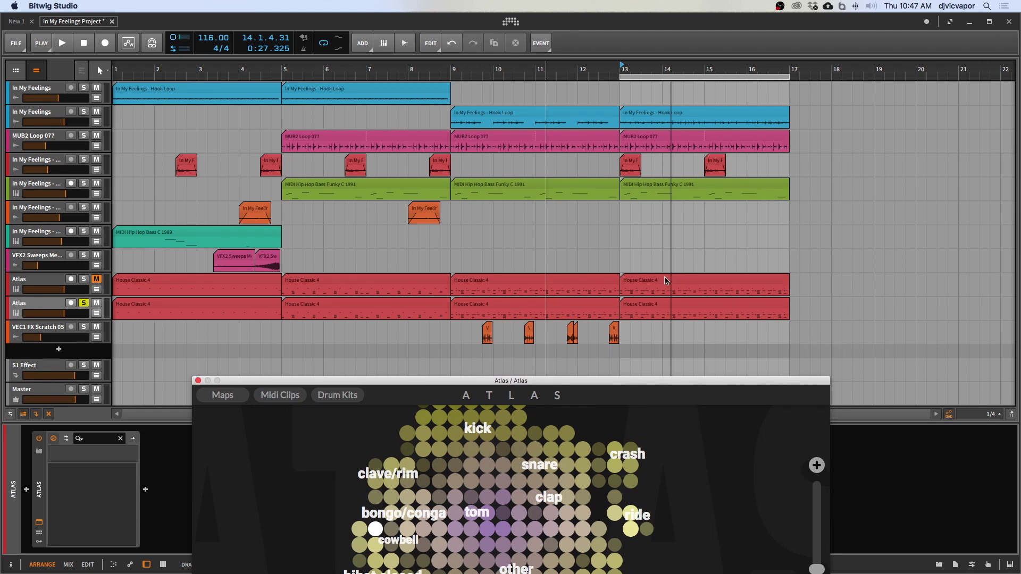
left_click_drag(517, 381, 517, 370)
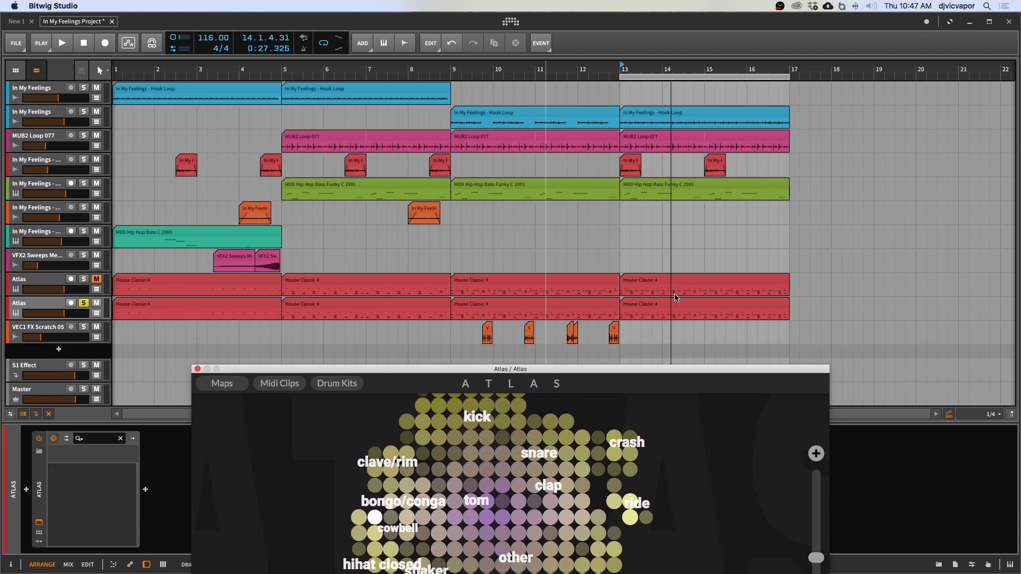
left_click_drag(615, 374, 644, 94)
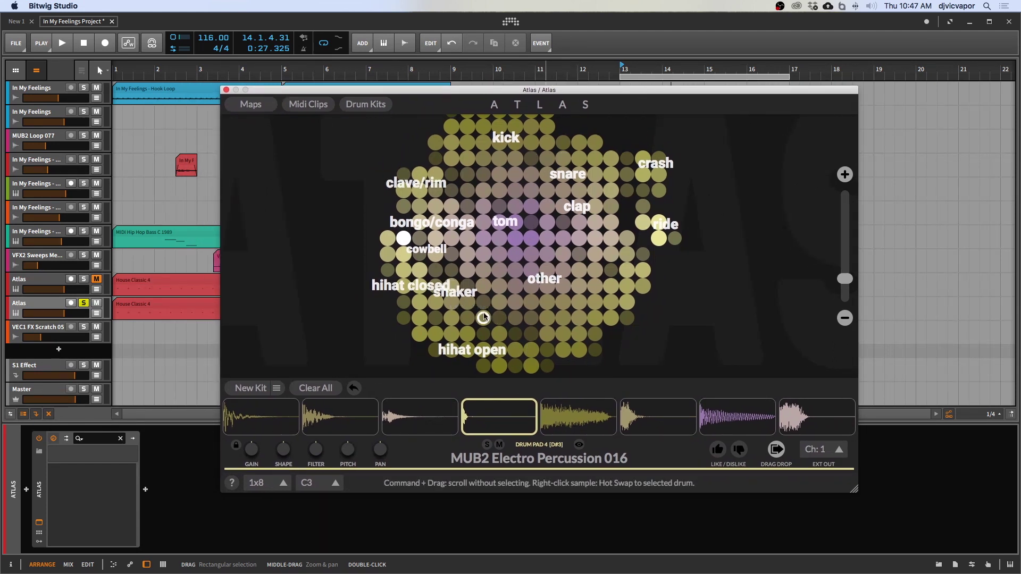
Step: Drag Atlas's bundled Techno 5 MIDI clip onto the VEC1 FX Scratch 05 track at bar 1
left_click(310, 106)
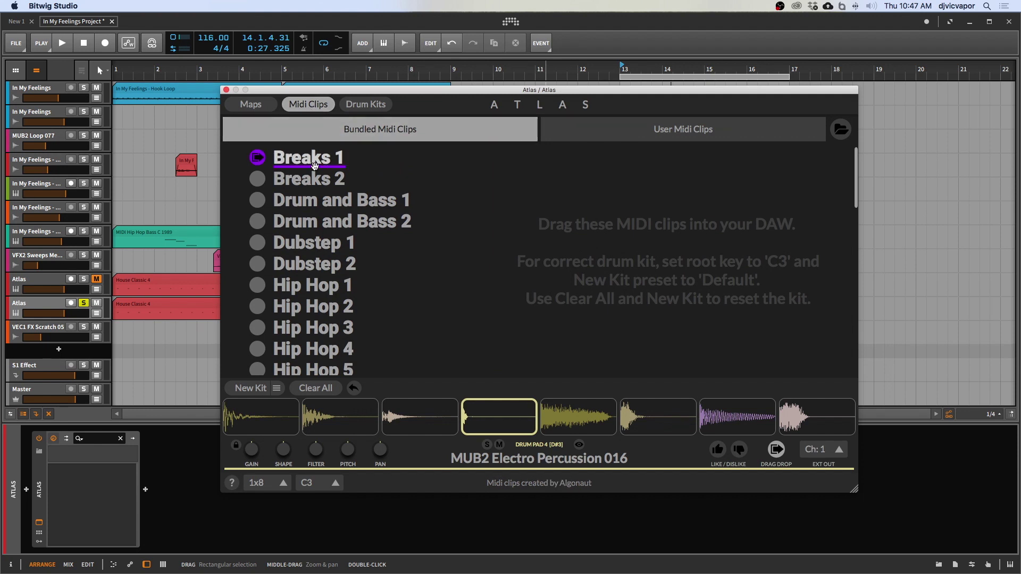
scroll(311, 242, "down", 2)
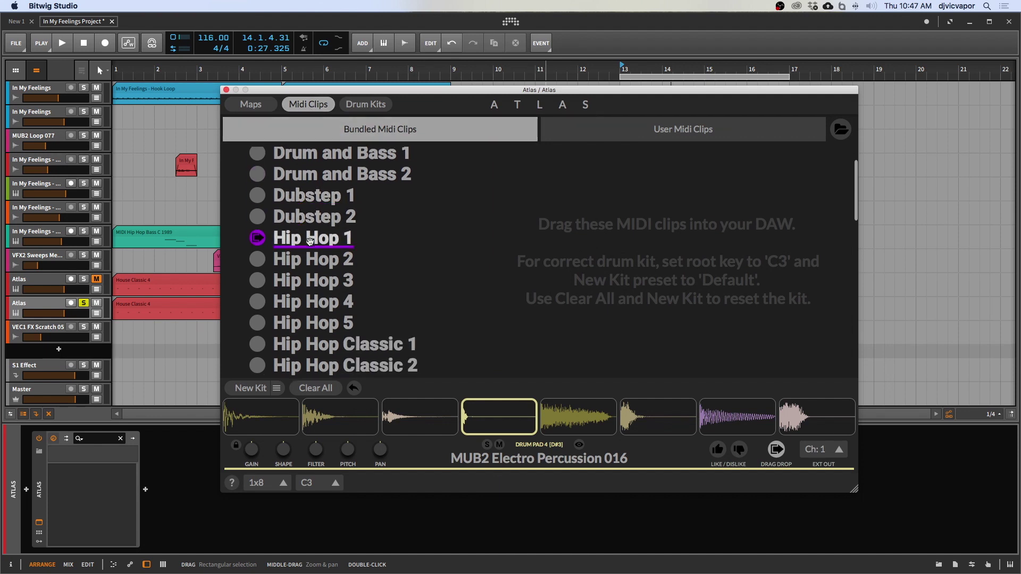
scroll(310, 242, "up", 2)
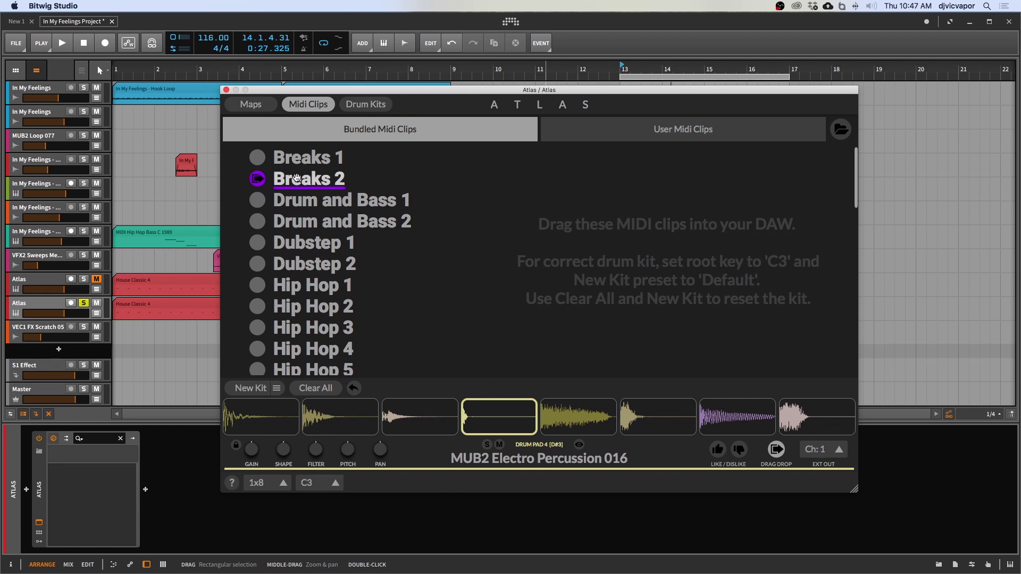
scroll(315, 258, "down", 13)
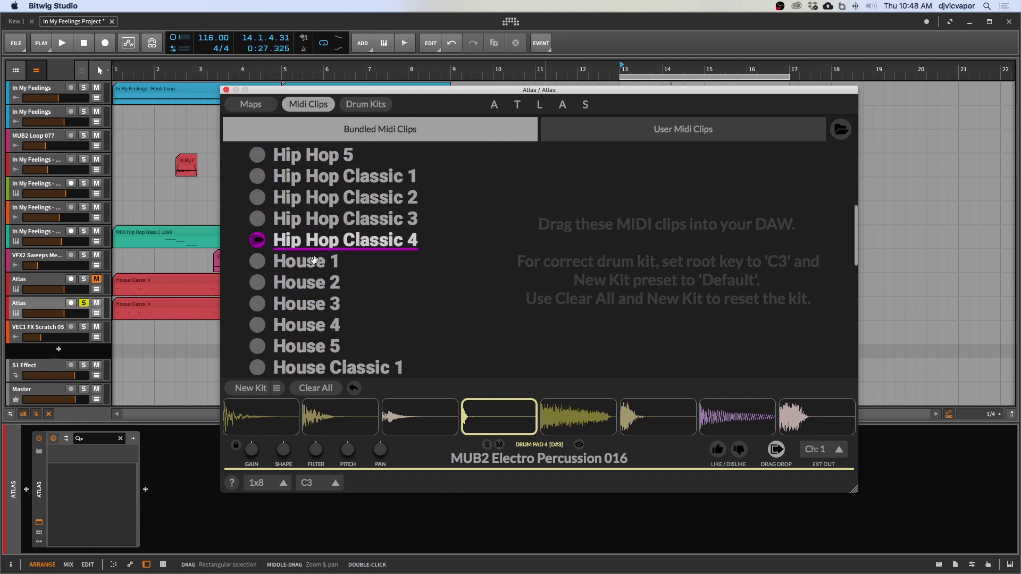
scroll(314, 260, "down", 10)
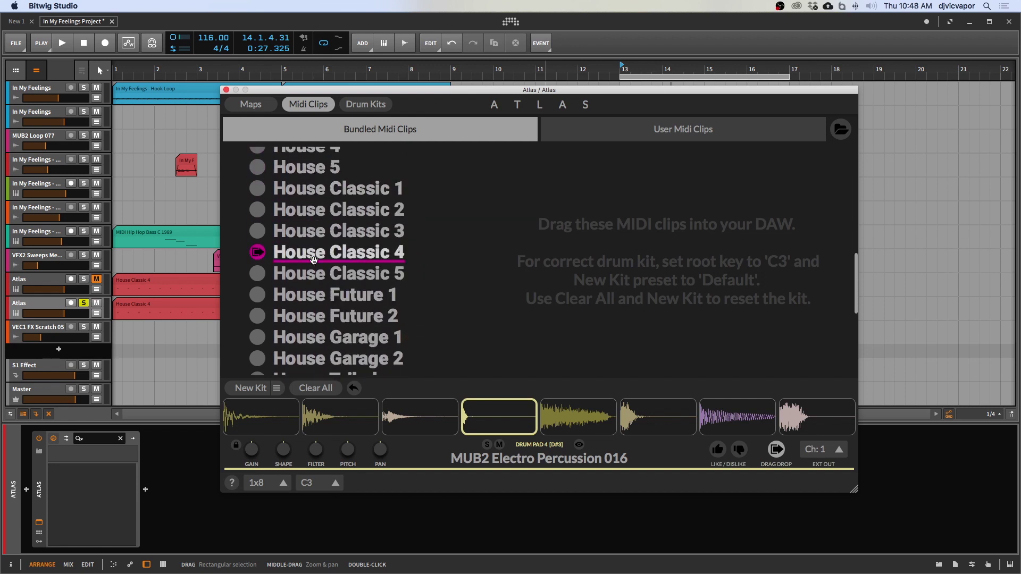
scroll(313, 260, "down", 6)
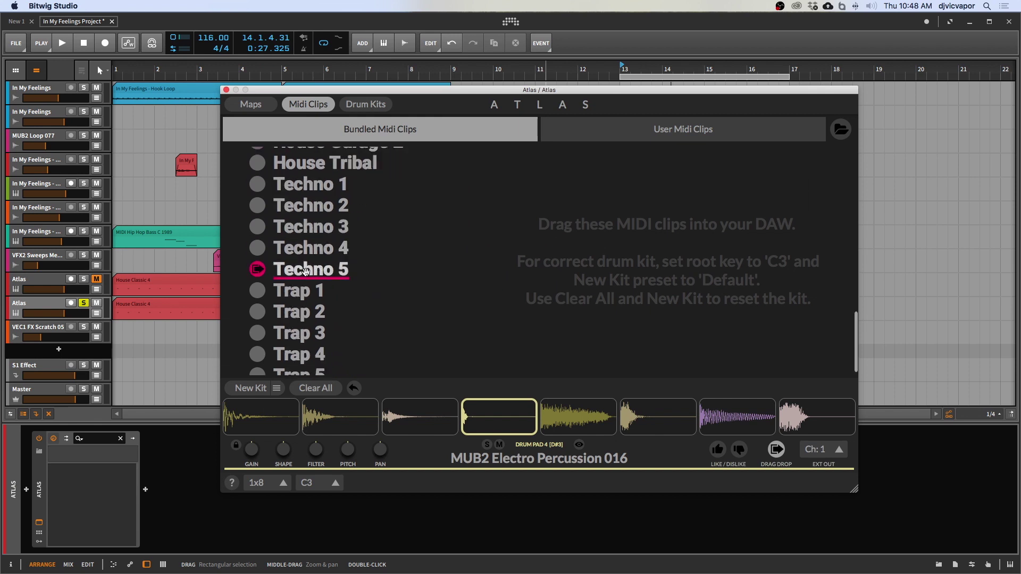
left_click_drag(306, 272, 121, 333)
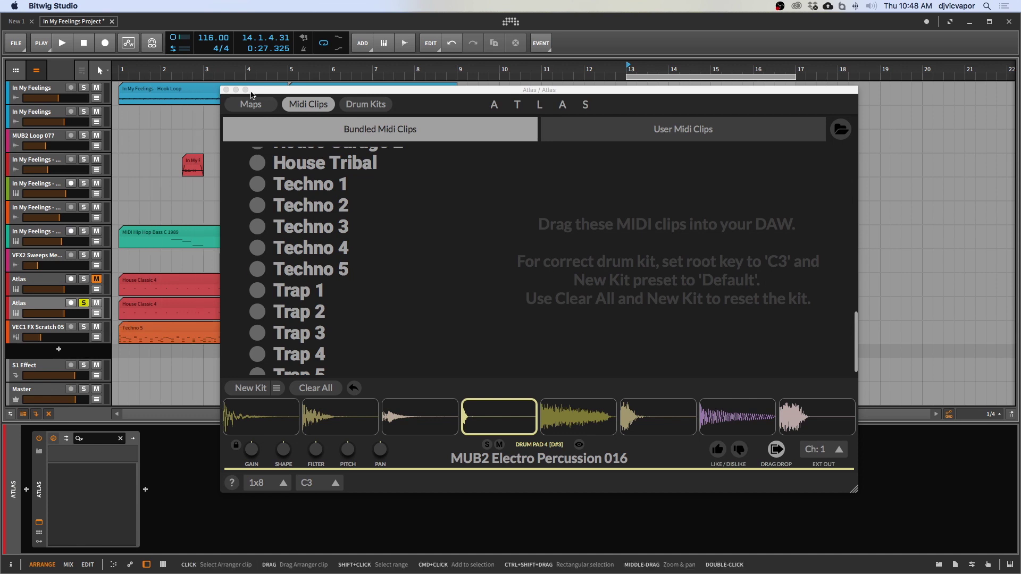
Step: Loop and play bars 13–17, then switch Atlas to its user MIDI clips list
left_click_drag(251, 95, 393, 121)
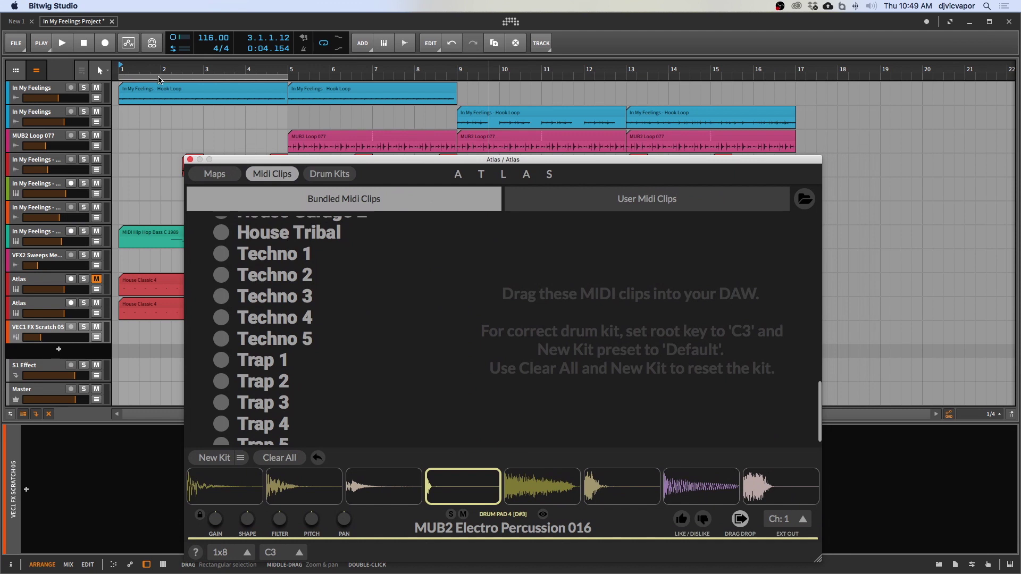
left_click_drag(160, 80, 667, 115)
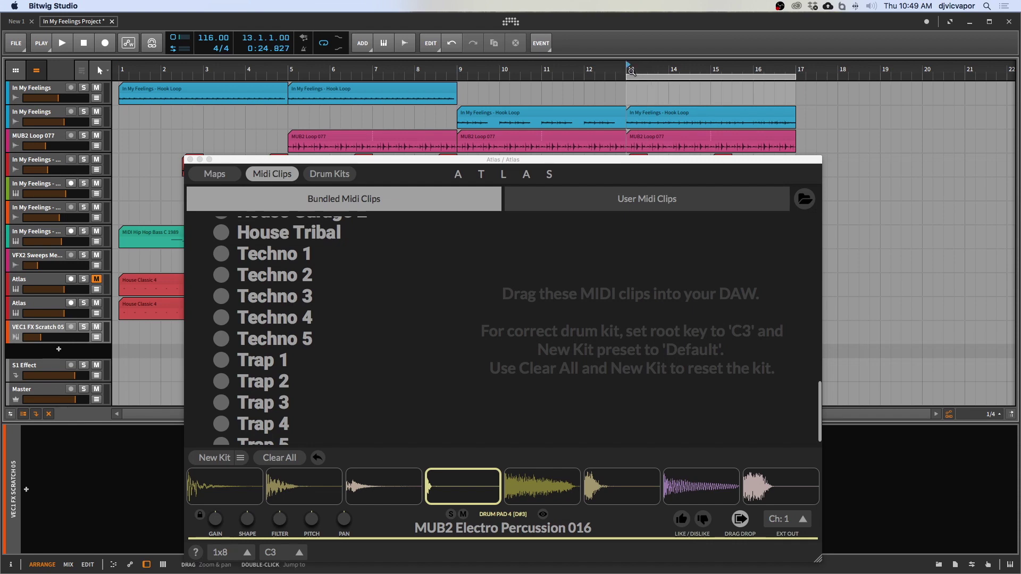
key("space")
left_click_drag(381, 161, 394, 79)
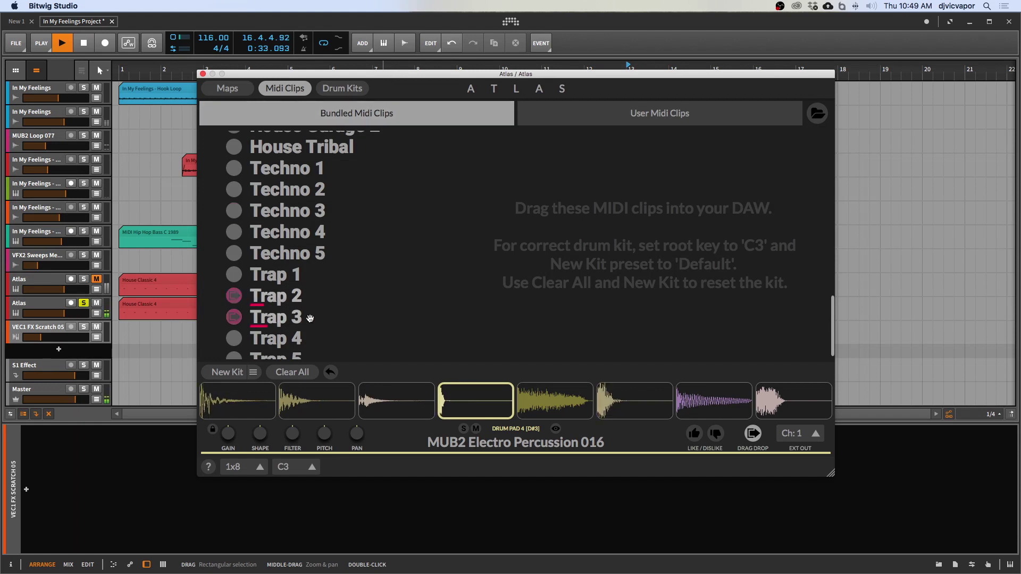
scroll(286, 254, "down", 1)
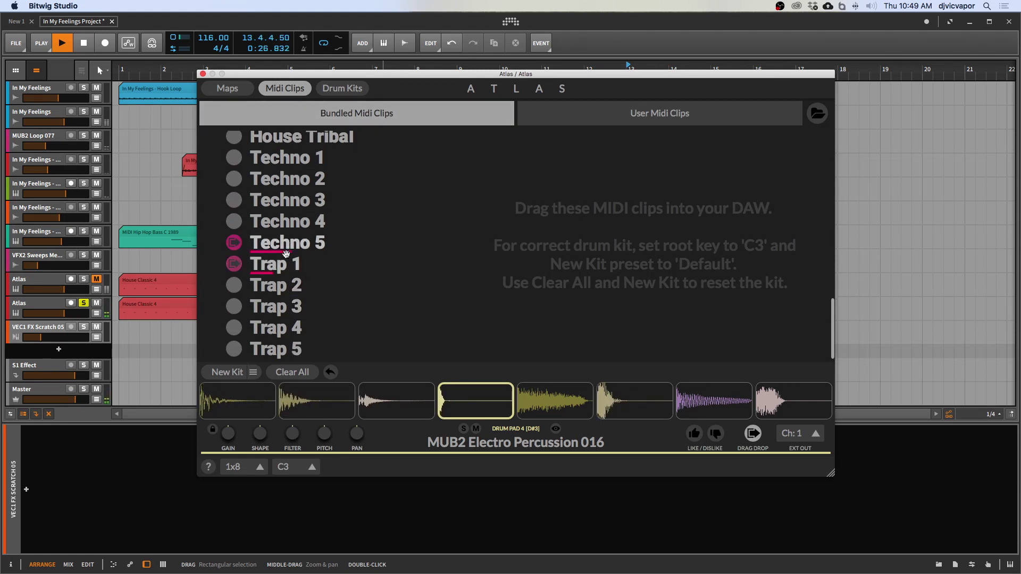
scroll(286, 254, "up", 5)
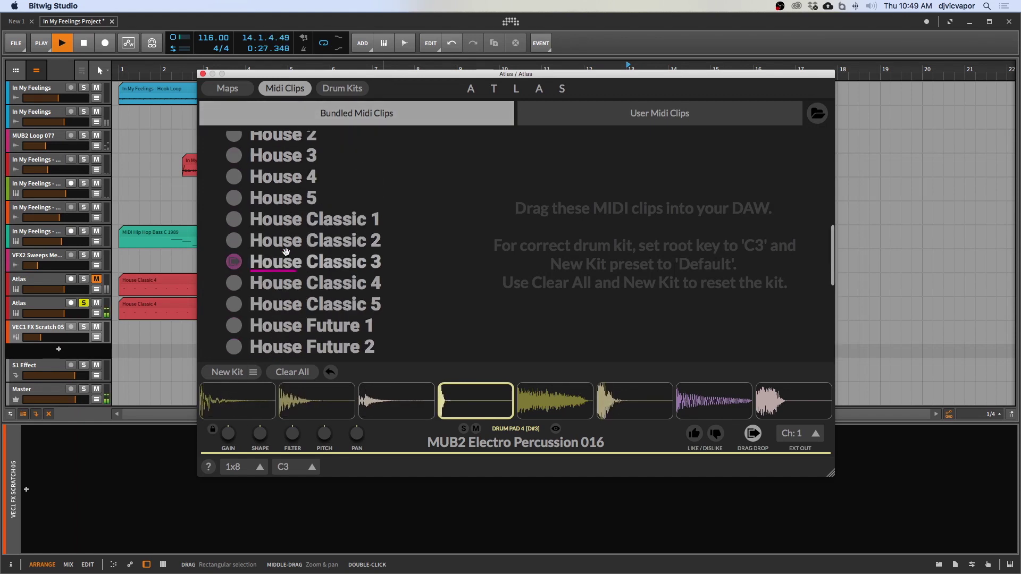
left_click(641, 116)
Step: Browse the user MIDI clips, then switch Atlas to the bundled clips list (Techno 1–5, Trap 1–5)
scroll(362, 282, "up", 5)
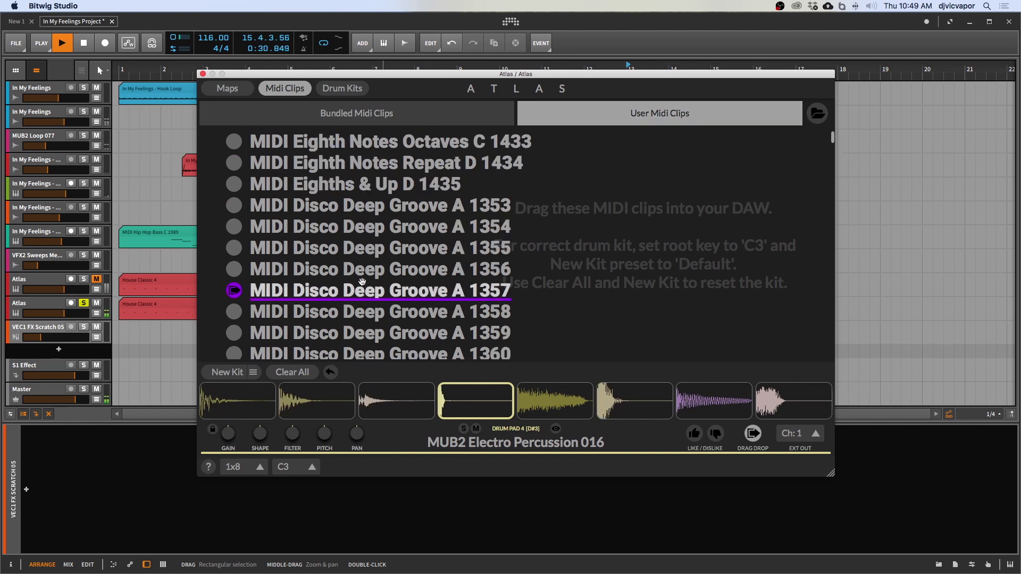
scroll(362, 282, "down", 7)
scroll(363, 282, "down", 10)
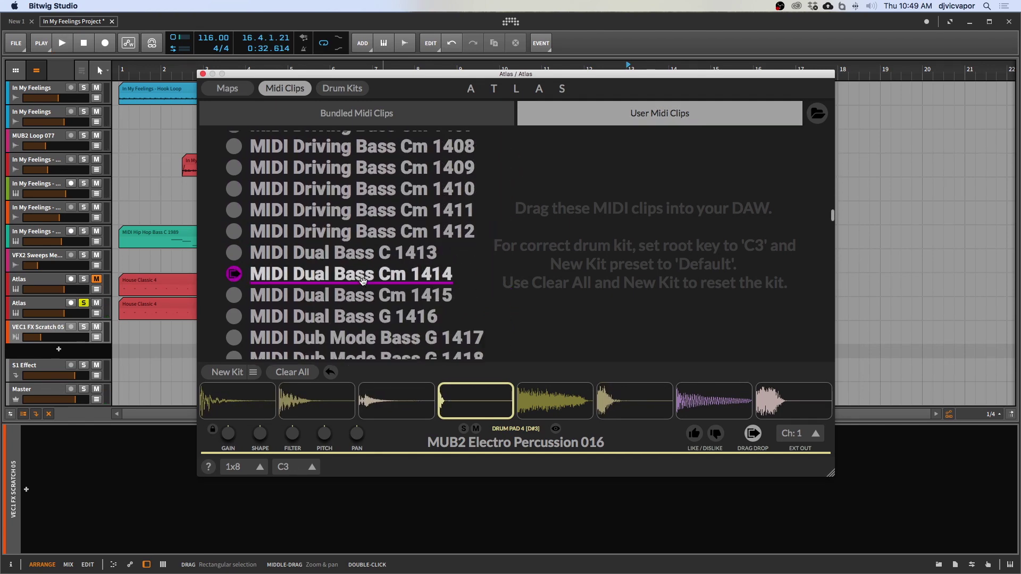
scroll(364, 282, "up", 12)
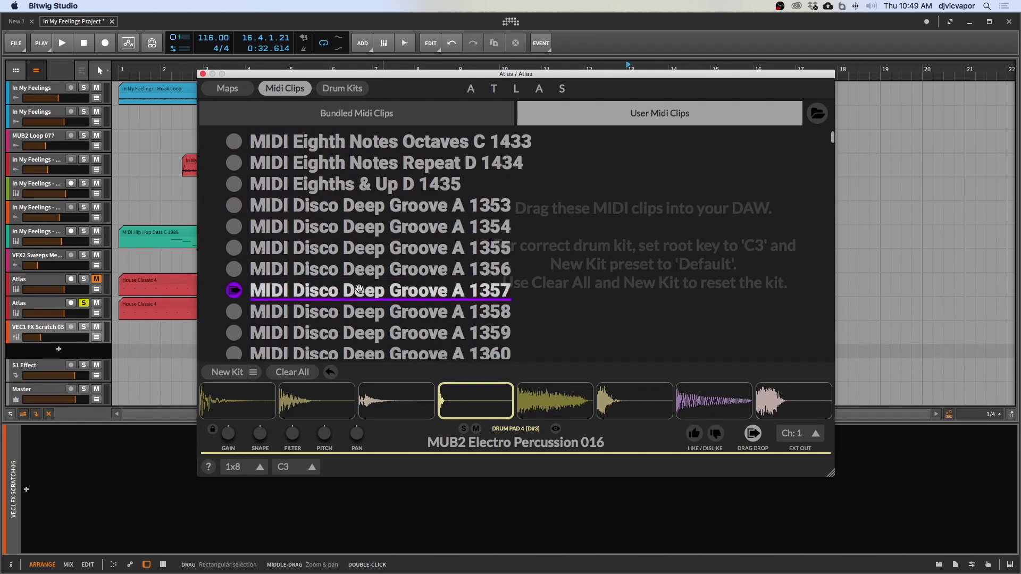
scroll(356, 292, "down", 15)
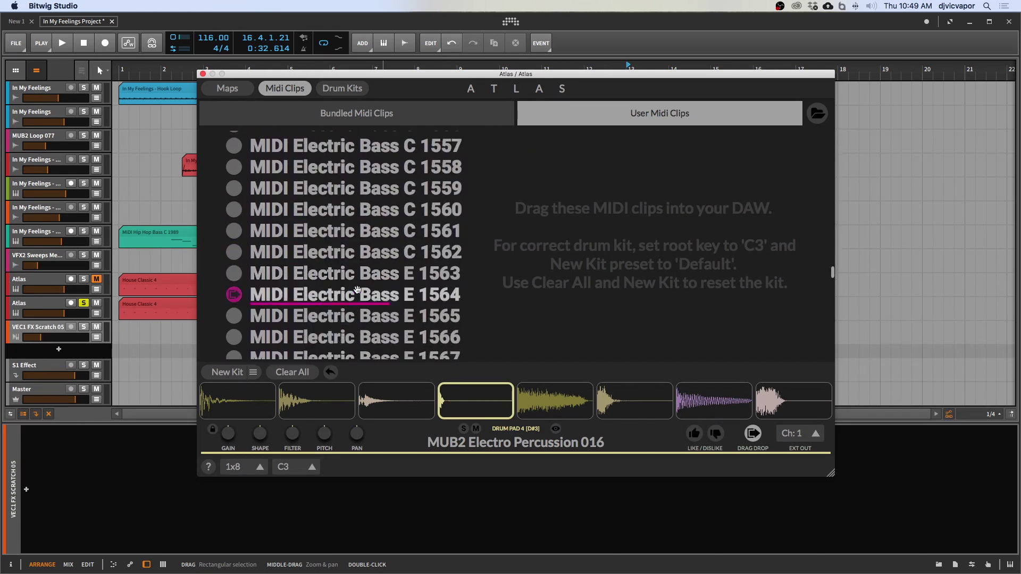
scroll(357, 290, "up", 3)
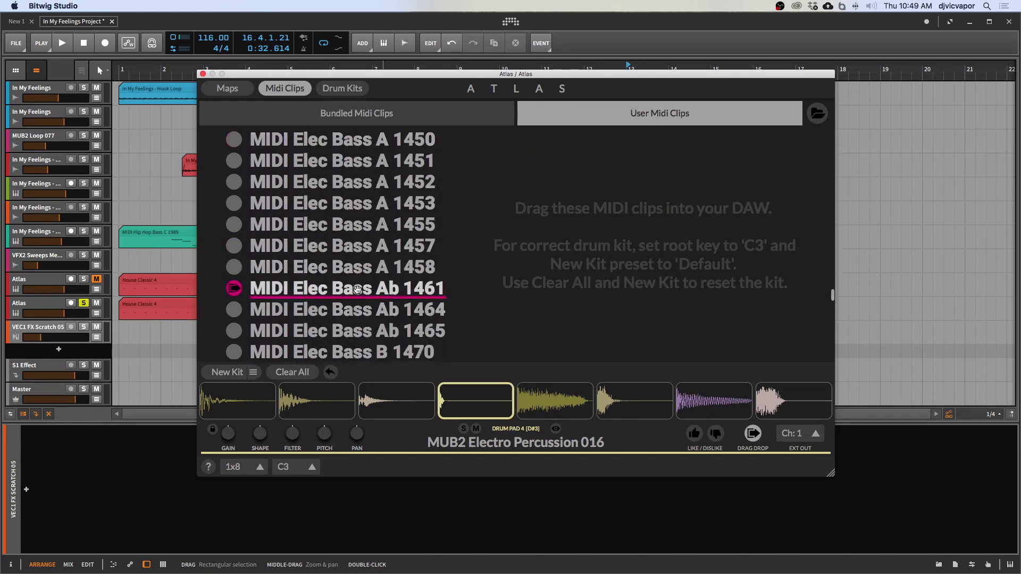
left_click(405, 114)
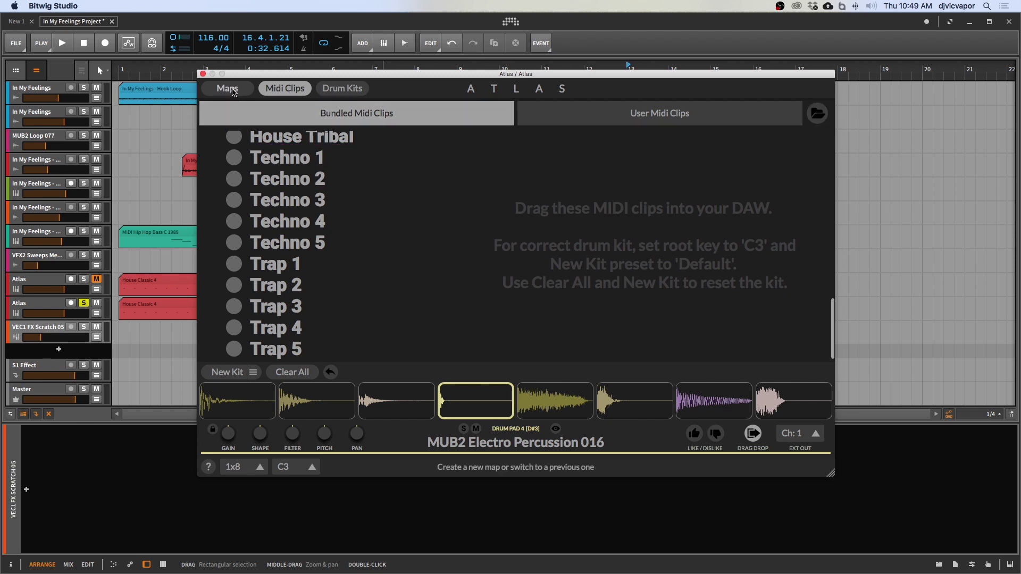
Step: Visit Atlas's Drum Kits and Maps pages, nudge the window up-right, and open Welcome Pack
left_click(344, 89)
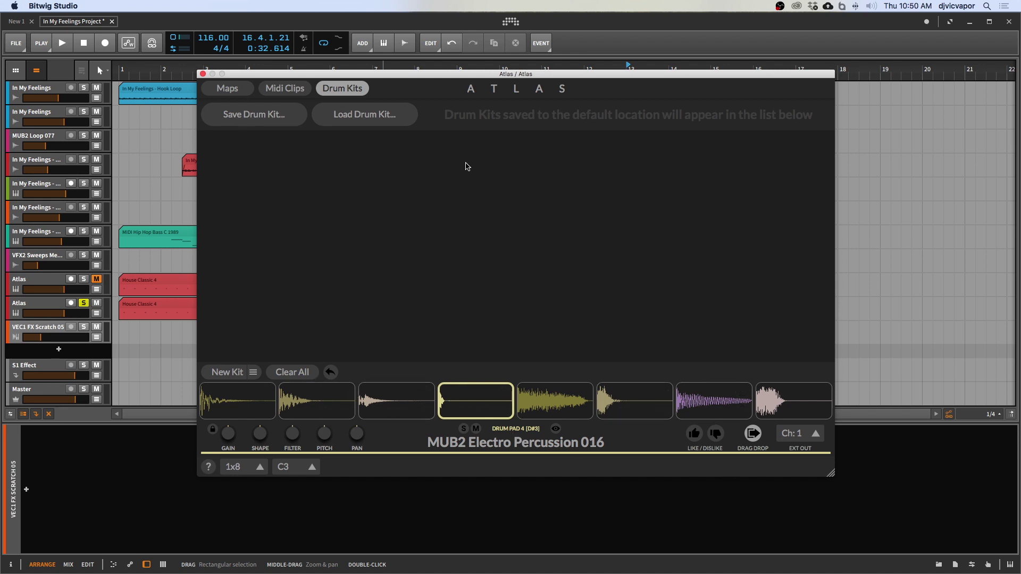
left_click(239, 91)
left_click_drag(285, 74, 286, 69)
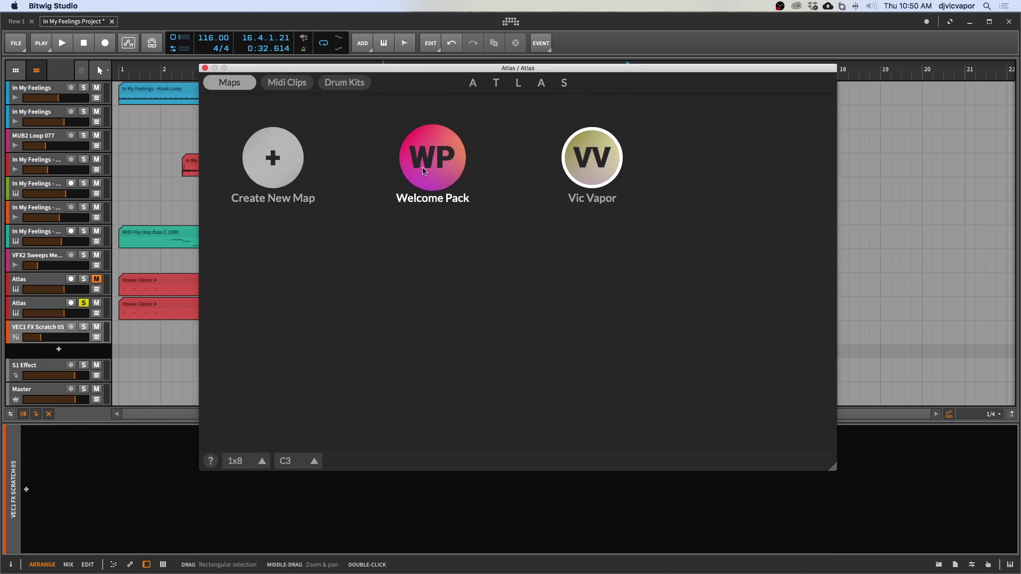
left_click(443, 163)
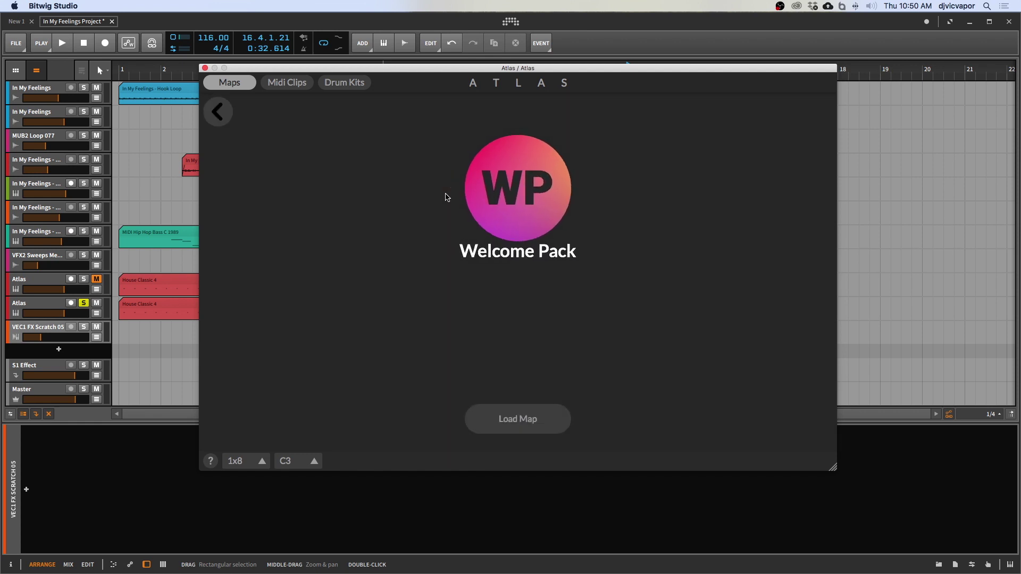
Step: Load the Welcome Pack drum map and return to the Maps overview
left_click(528, 420)
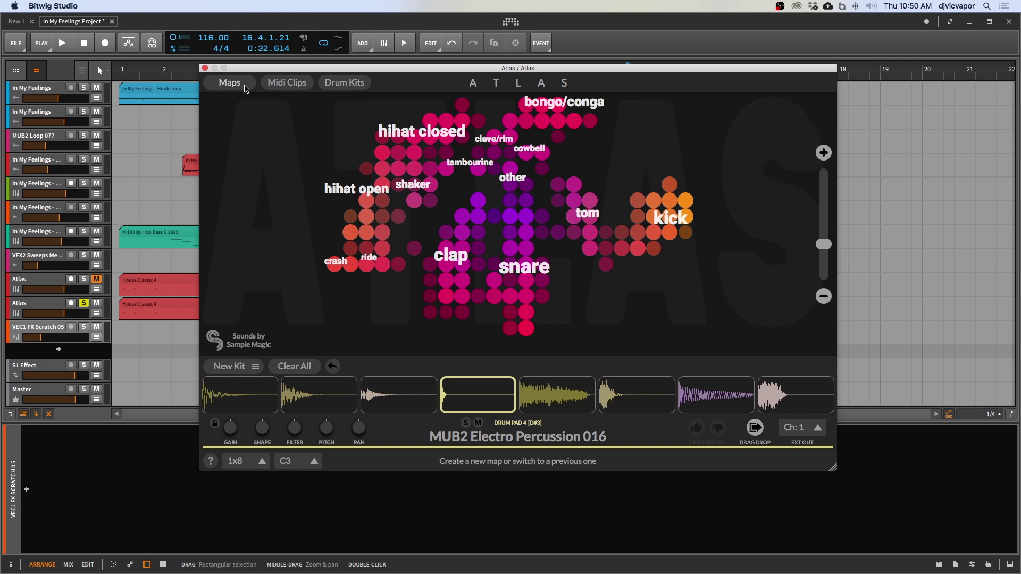
left_click(245, 85)
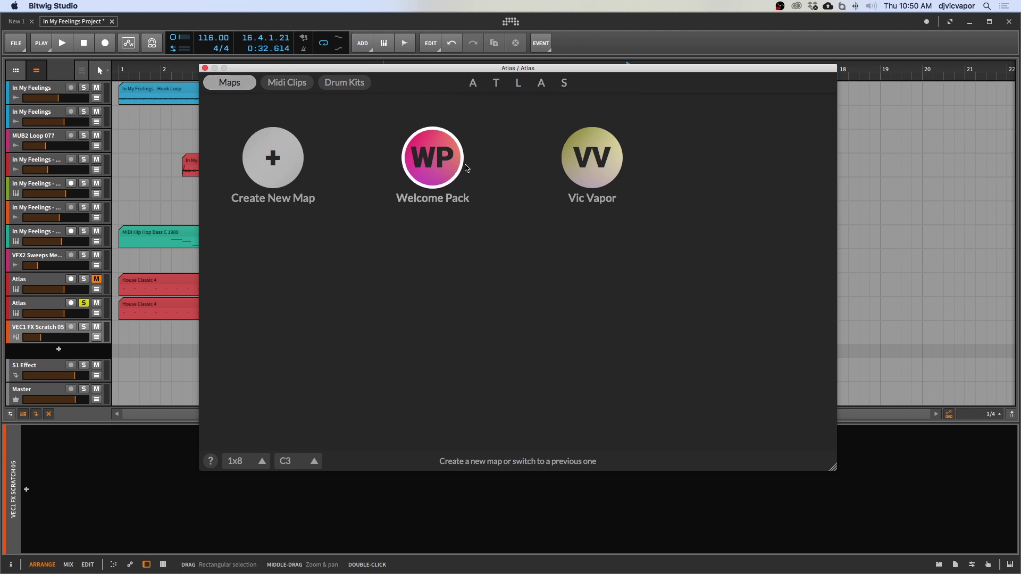
Step: View the Vic Vapor map, then create an empty New Map and return to the overview
left_click(590, 174)
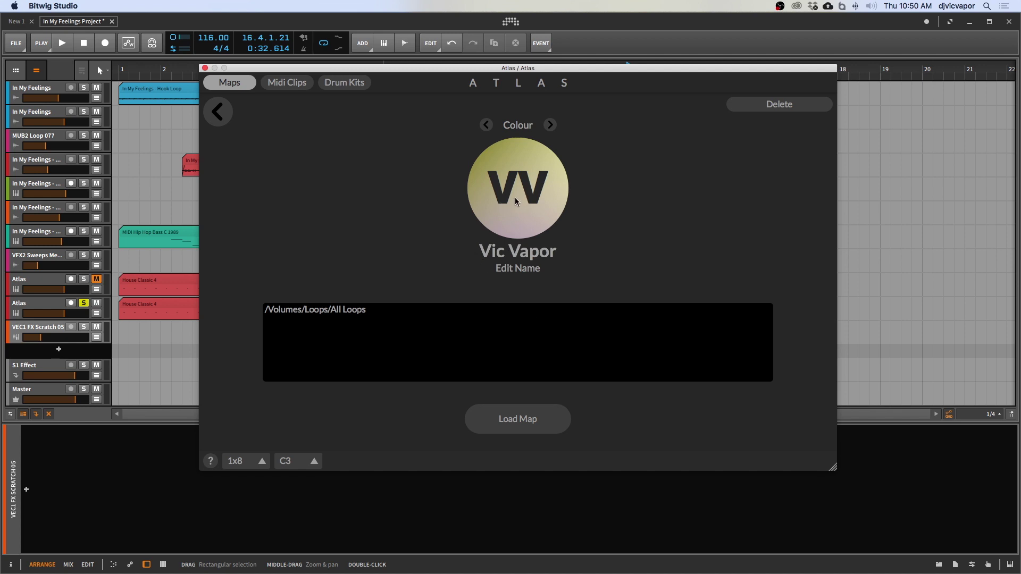
left_click(226, 117)
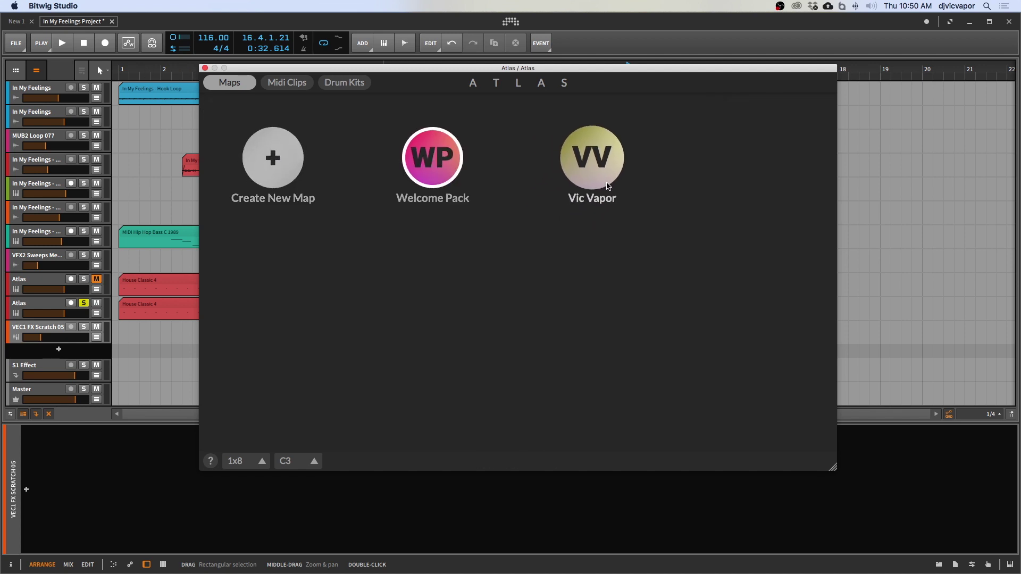
left_click(292, 159)
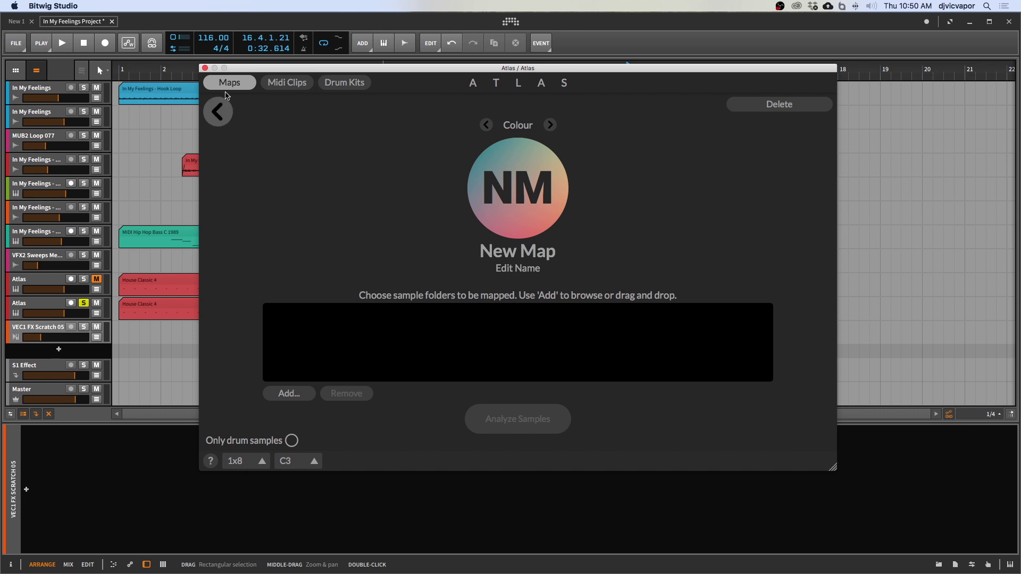
left_click(224, 118)
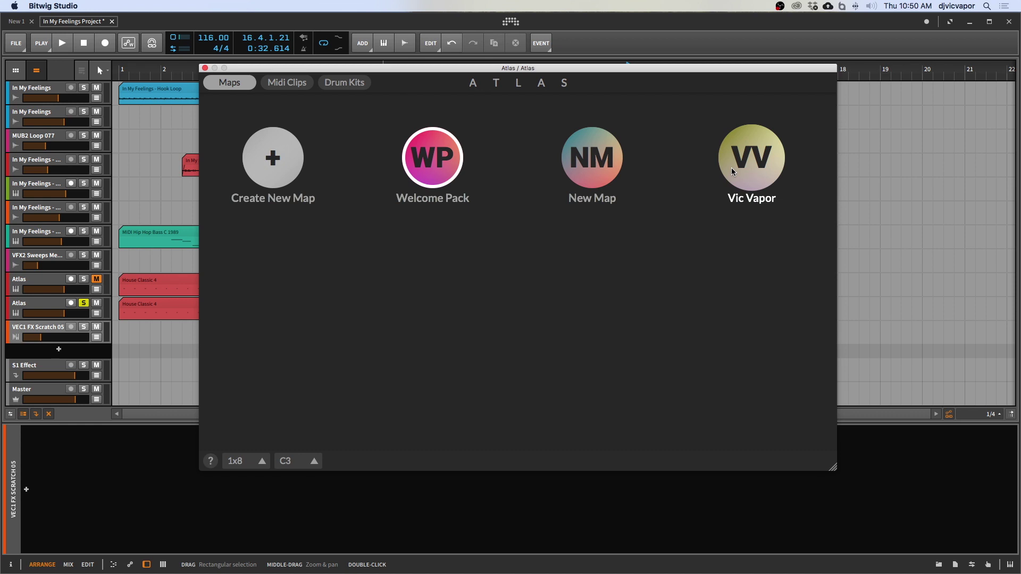
Step: Create a second New Map, keeping its name and adding no sample folder
left_click(280, 164)
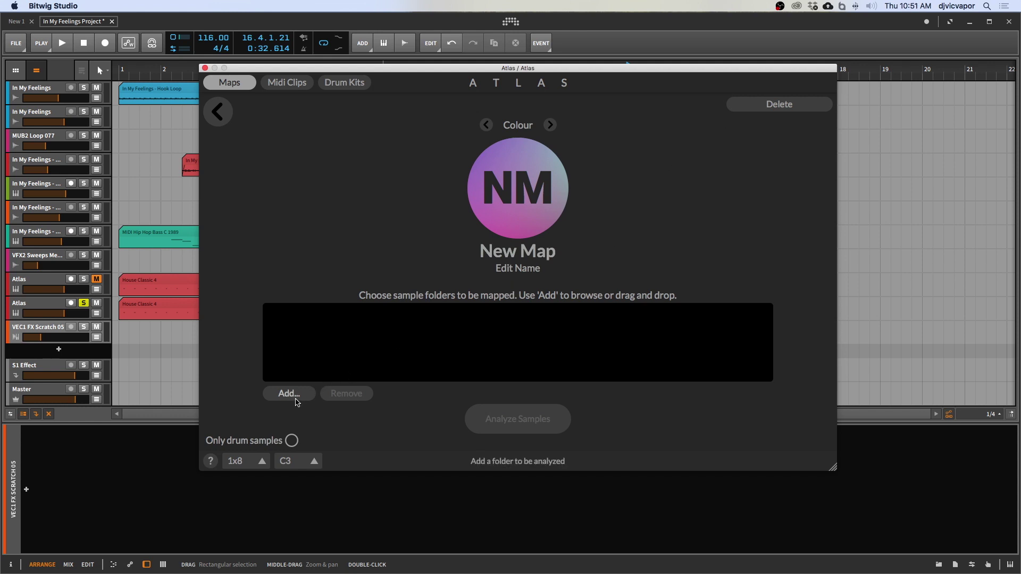
left_click(536, 274)
left_click(622, 216)
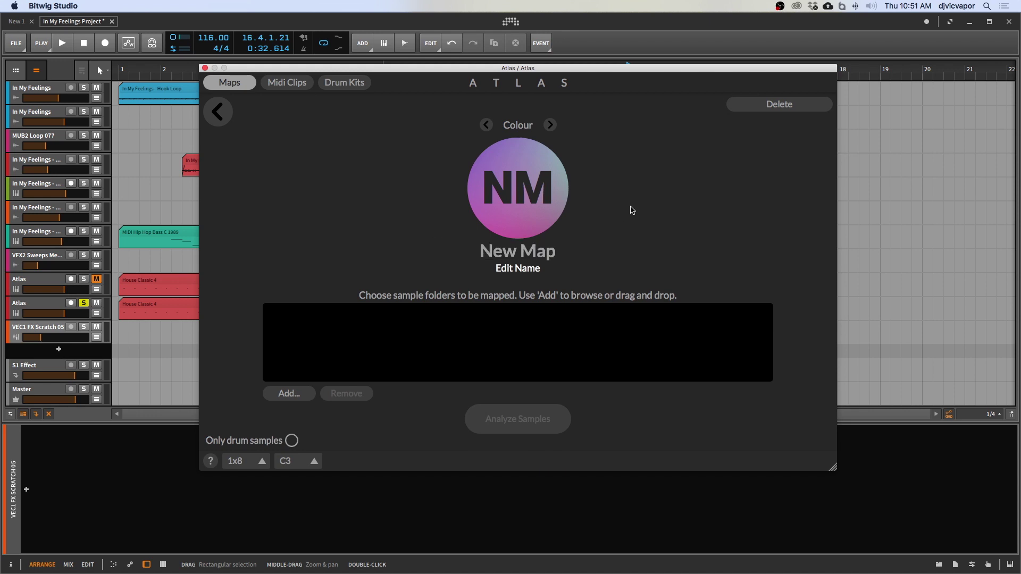
left_click(287, 394)
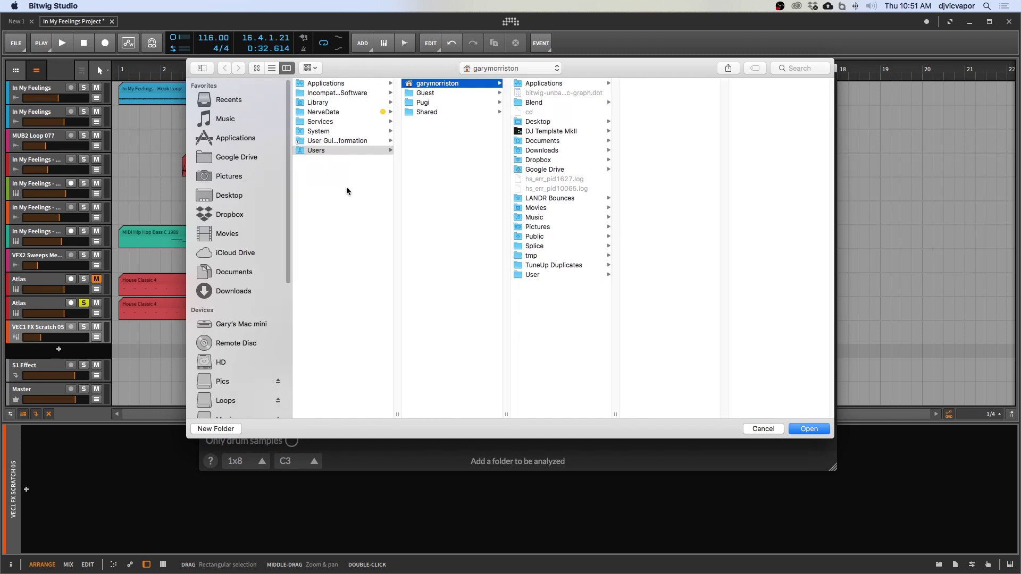
left_click(780, 429)
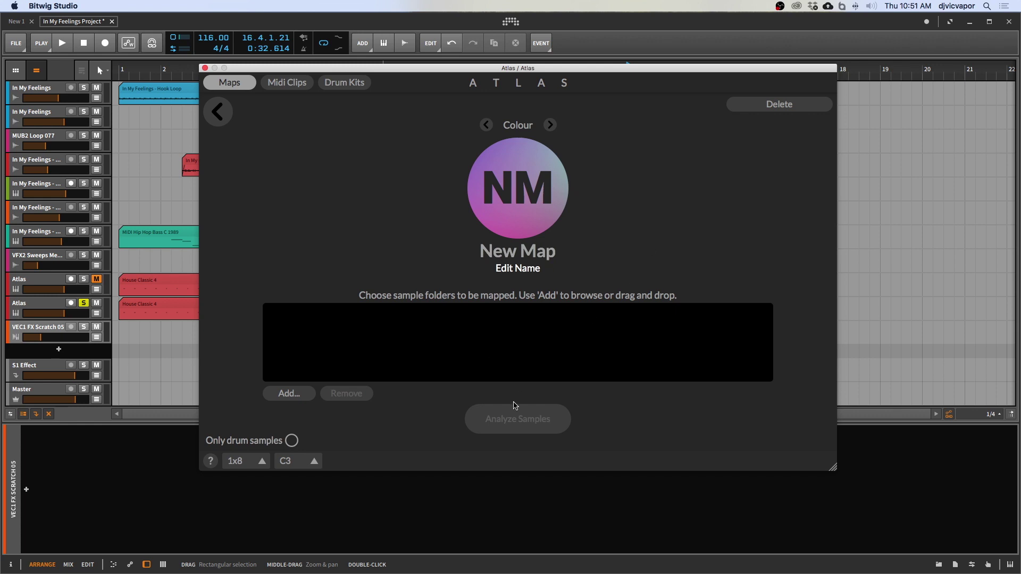
Step: Try analyzing the empty map, then go back and open the other New Map's editor
left_click(517, 425)
left_click(217, 113)
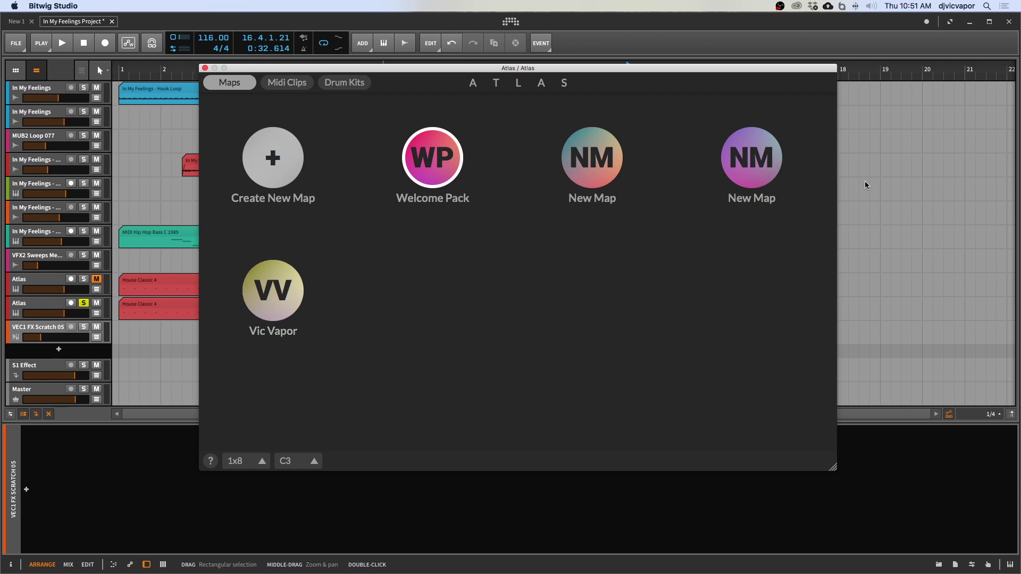
left_click(763, 181)
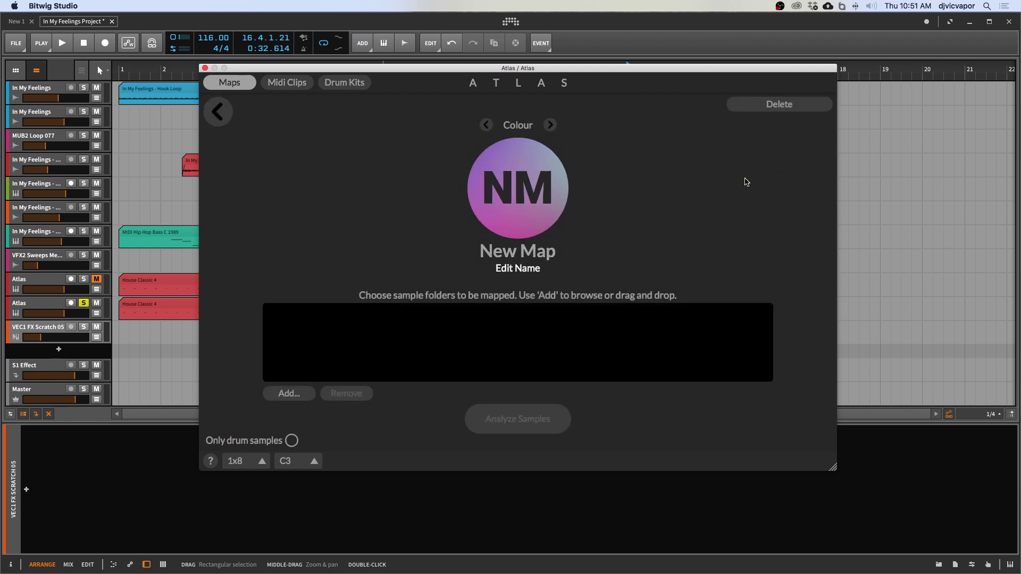
Step: Delete the first New Map and open the remaining one
left_click(755, 105)
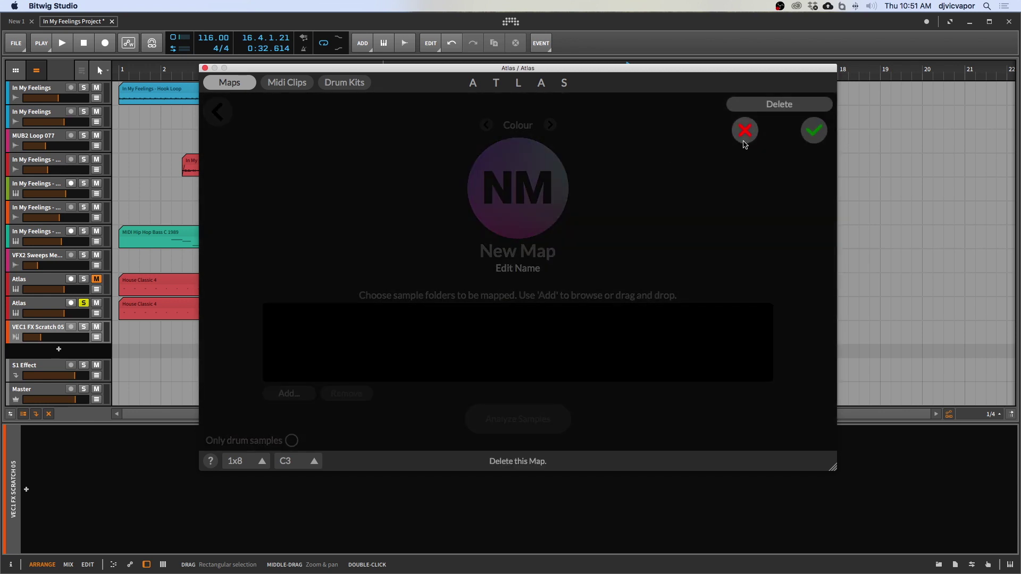
left_click(811, 135)
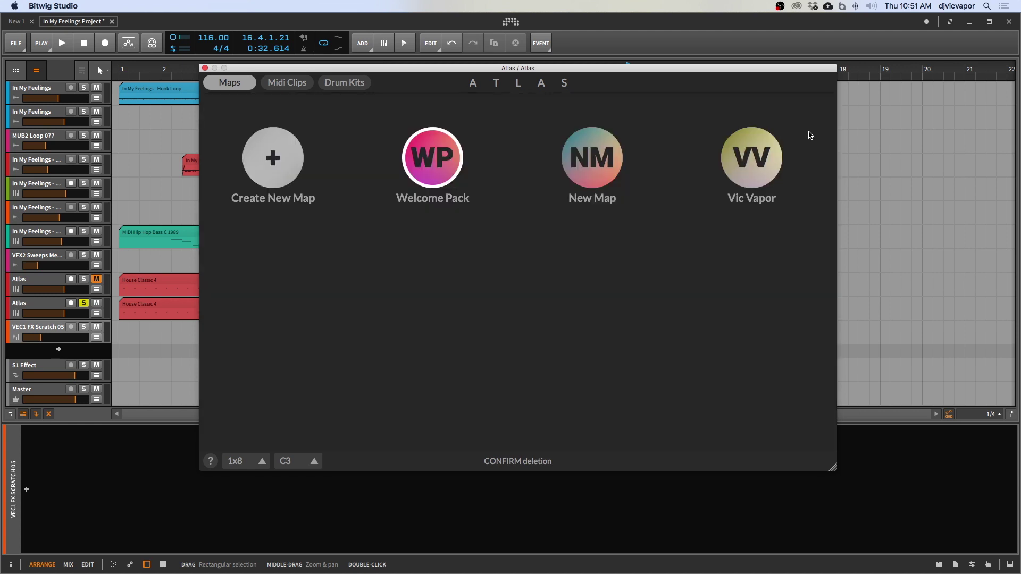
left_click(591, 181)
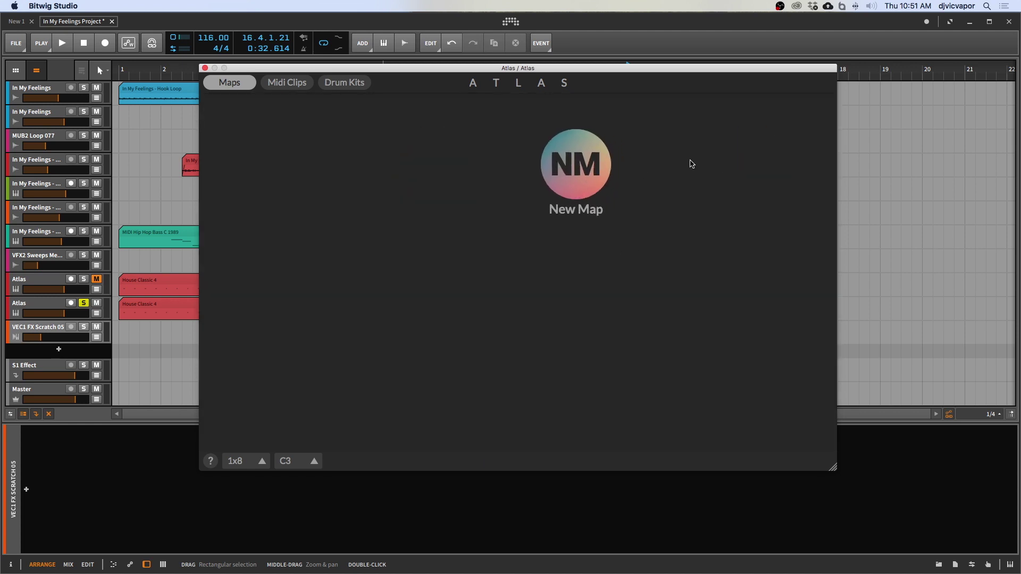
Step: Delete the second New Map after two cancelled attempts, then load the Vic Vapor map
left_click(762, 105)
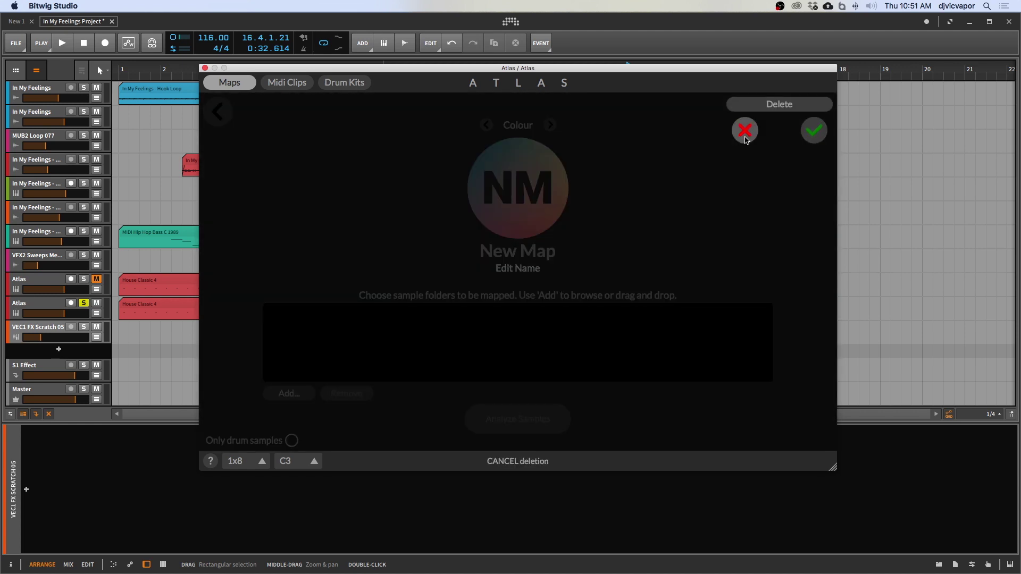
left_click(744, 130)
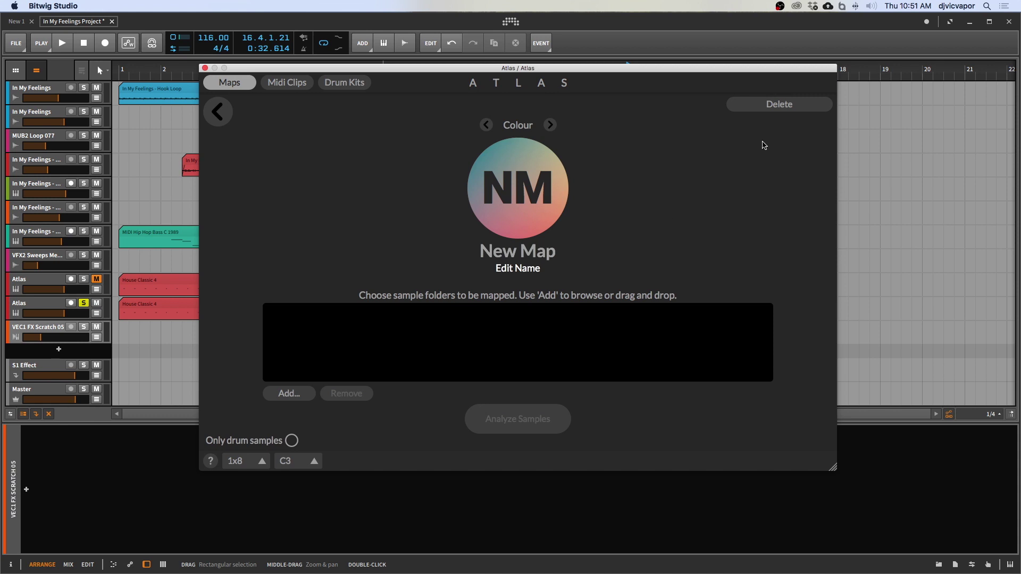
left_click(778, 109)
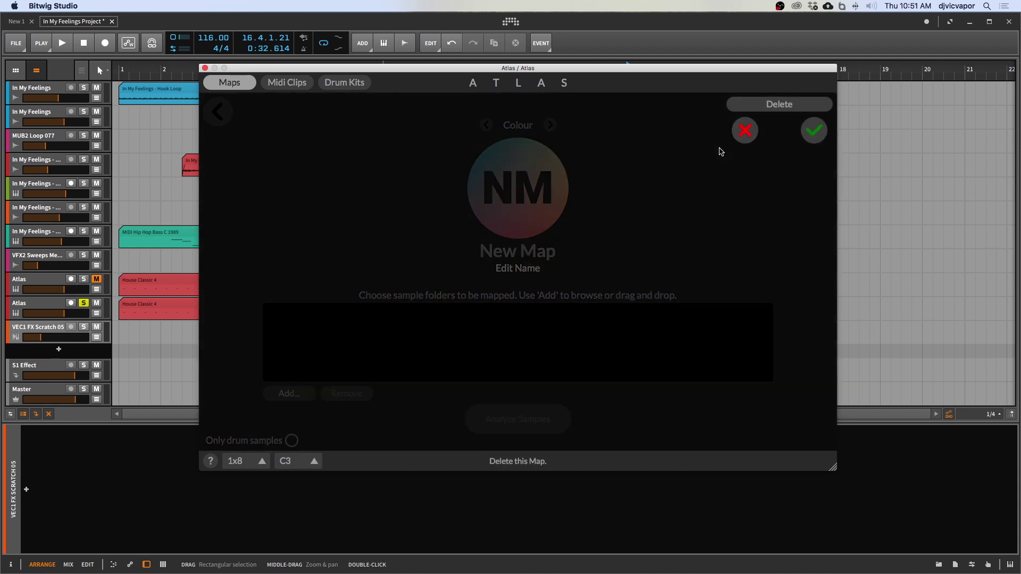
left_click(744, 129)
left_click(781, 105)
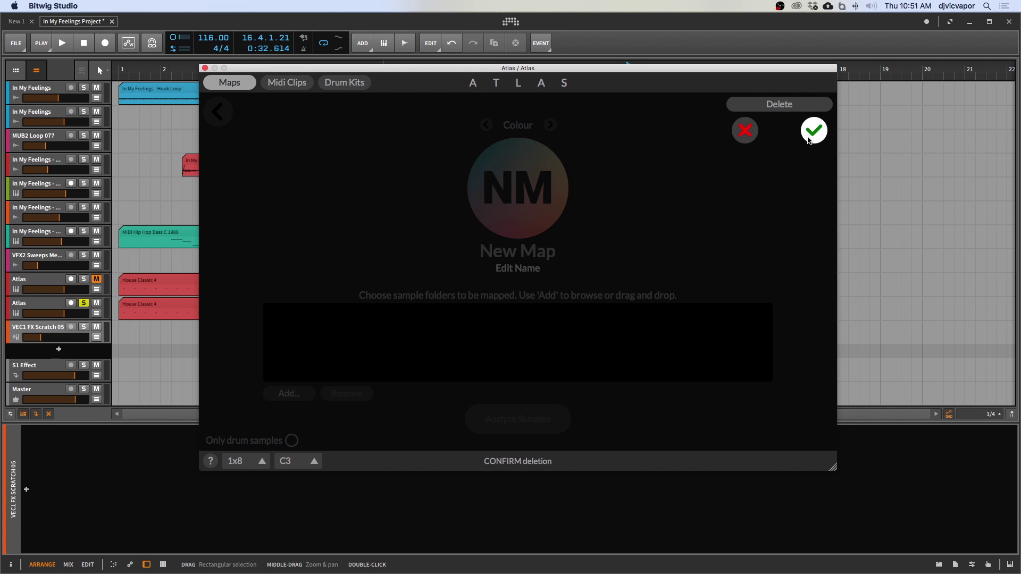
left_click(814, 129)
left_click(598, 179)
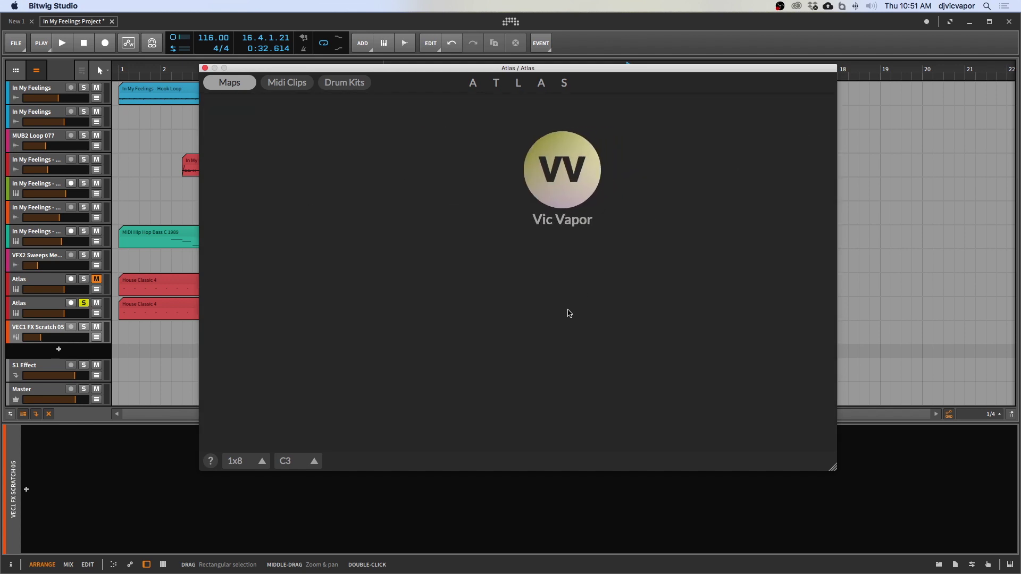
left_click(529, 419)
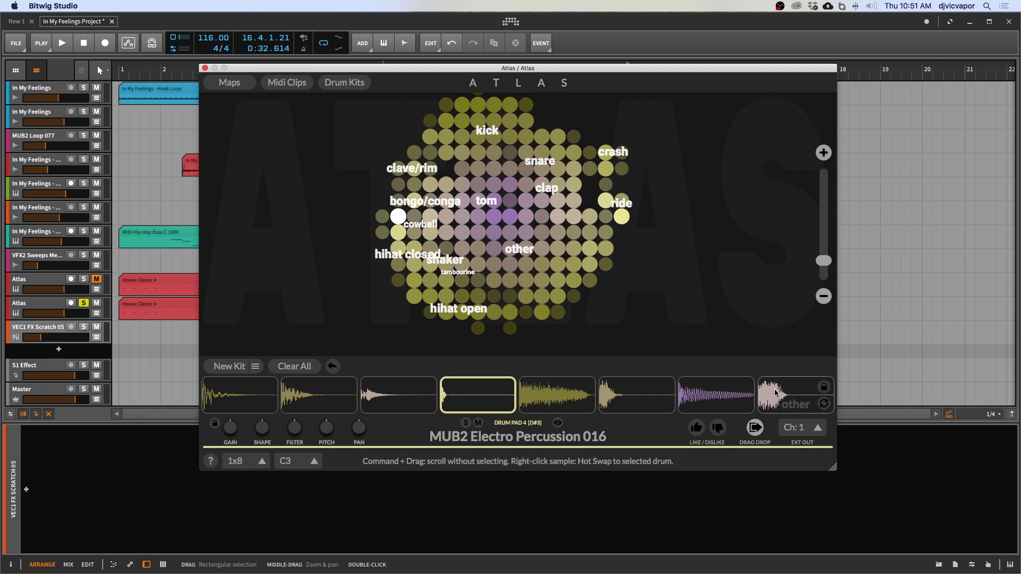
Step: Look over the Vic Vapor kit's drum pads in Atlas
mouse_move(419, 408)
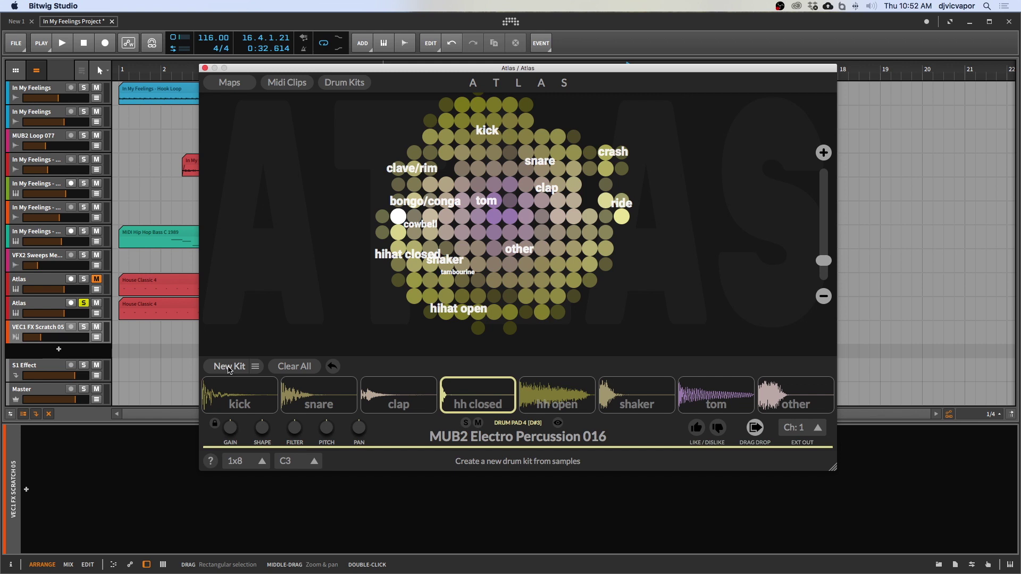
Step: Start playback and generate several new random Atlas drum kits
left_click(228, 369)
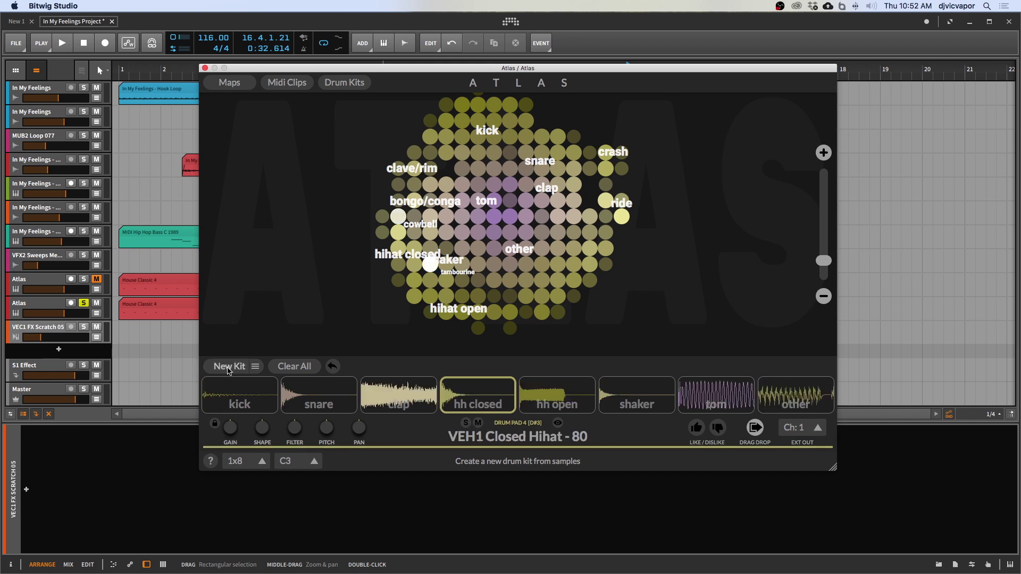
key("space")
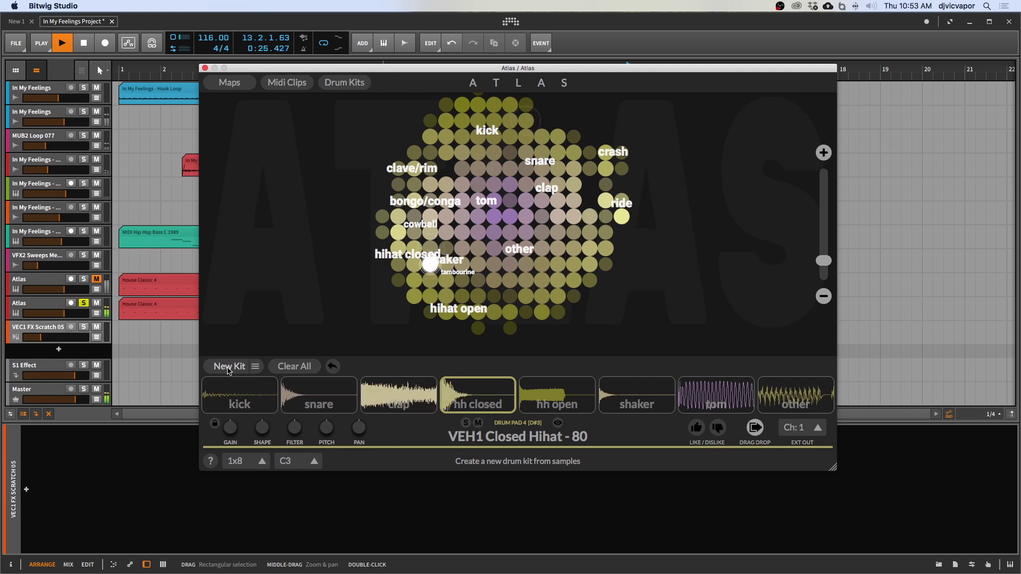
left_click(228, 367)
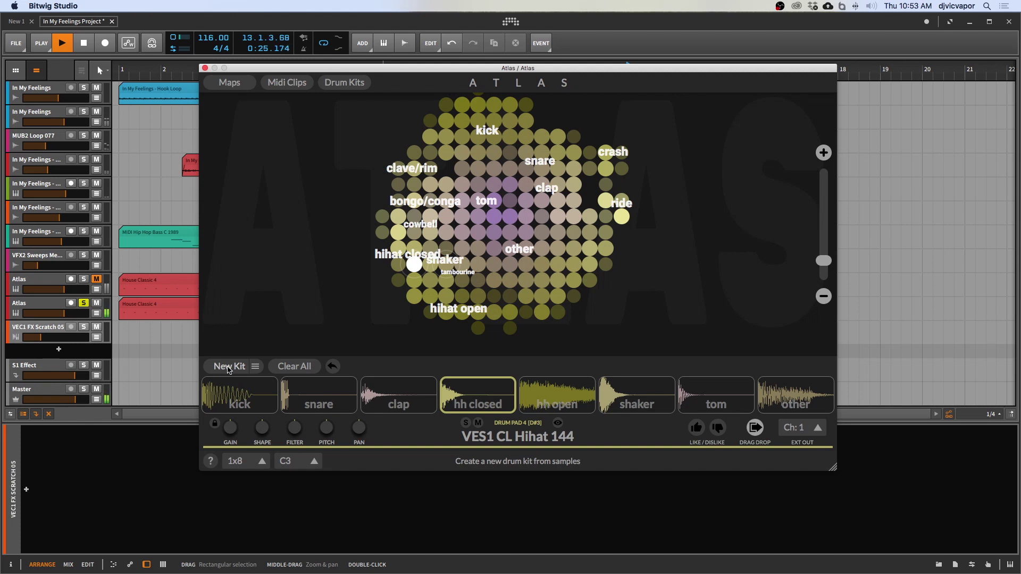
left_click(228, 367)
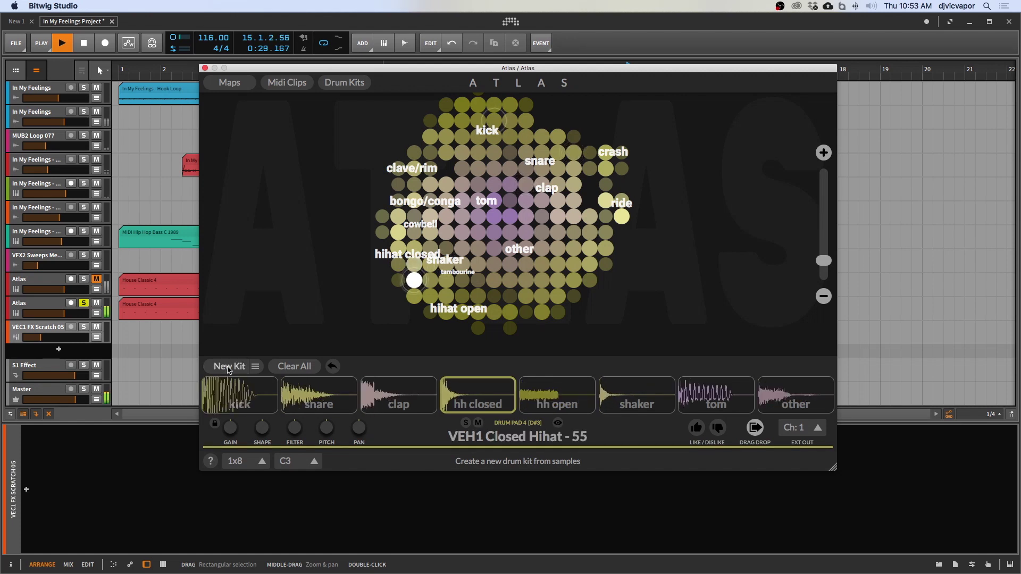
Step: Lock the kick, re-roll the other pads twice, and refresh the closed hi-hat to VES1 CL Hihat 117
mouse_move(254, 411)
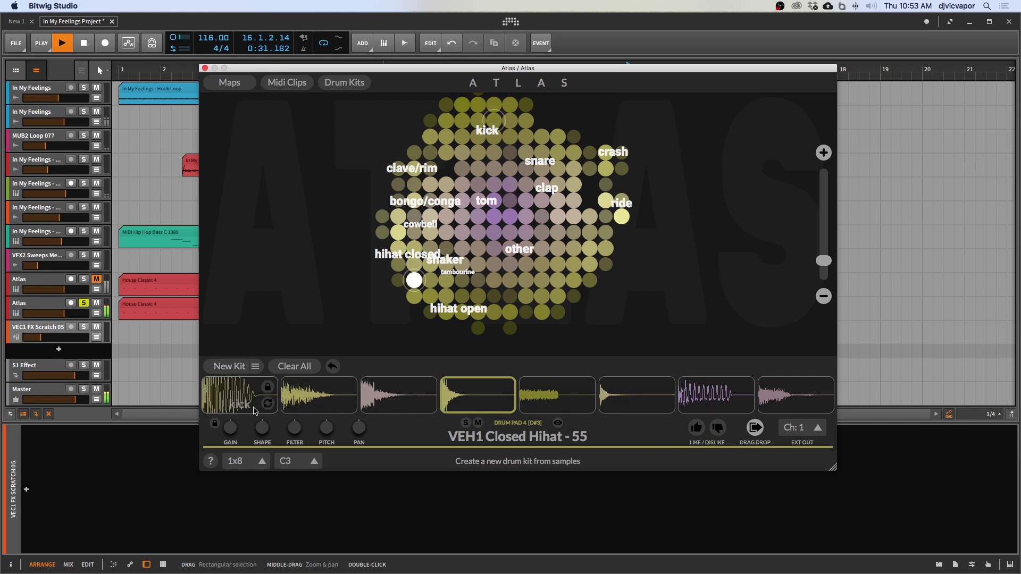
left_click(268, 387)
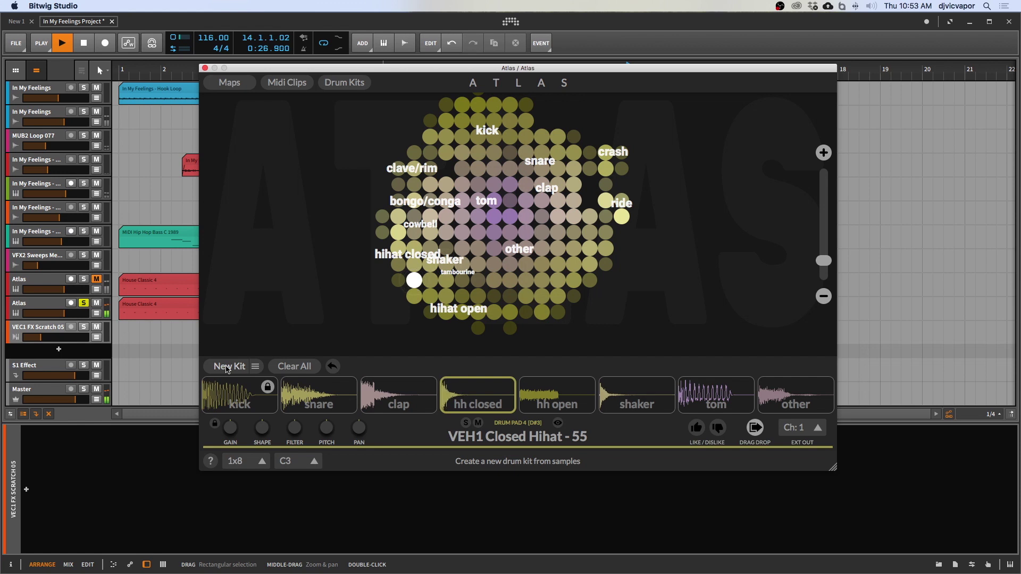
left_click(227, 367)
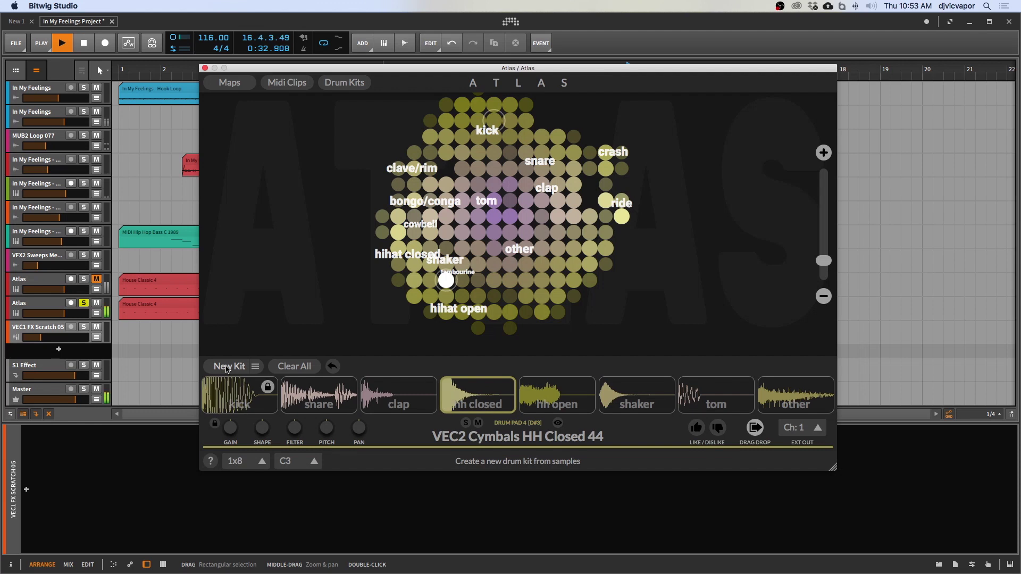
left_click(227, 367)
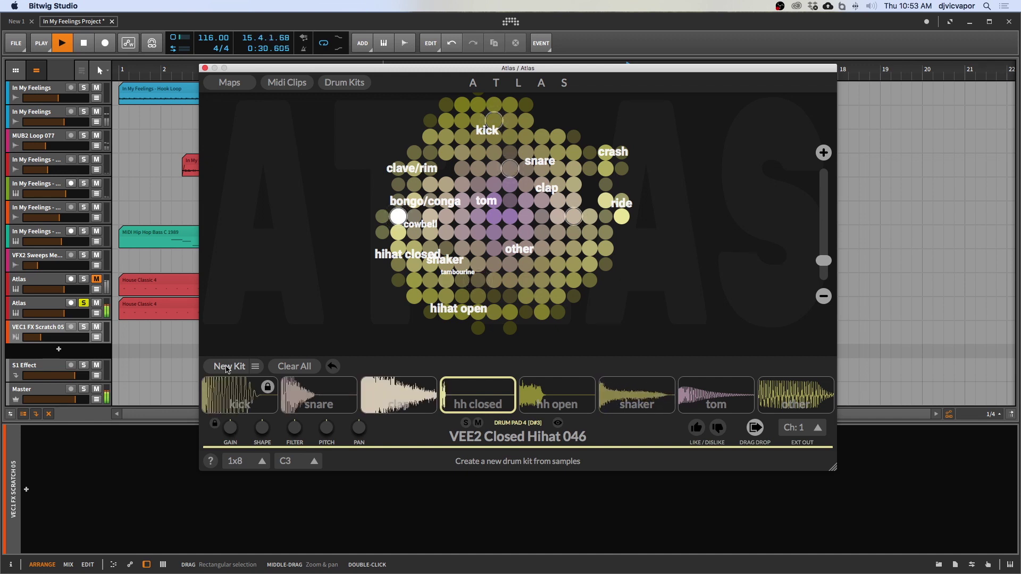
mouse_move(504, 387)
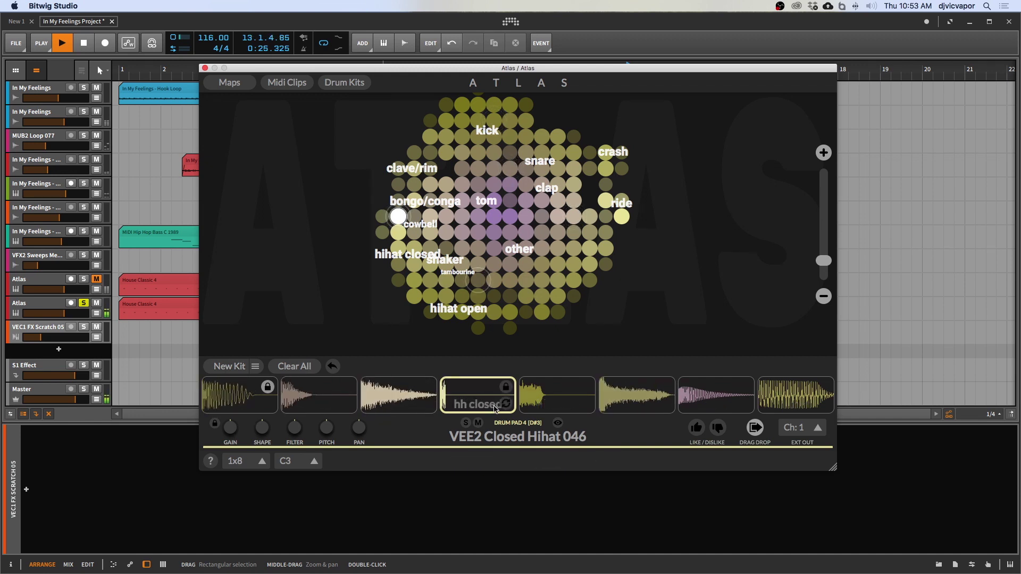
left_click(507, 406)
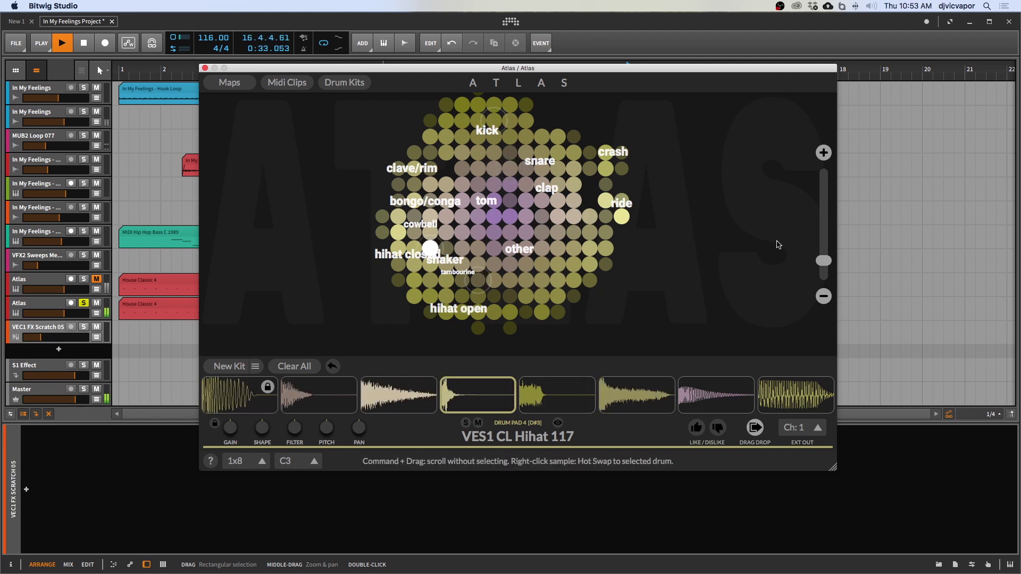
Step: Zoom into the sample map, audition bass drums ending on VEC2 Bassdrums Hard 007, and zoom out
left_click_drag(824, 260, 818, 205)
left_click_drag(818, 200, 823, 186)
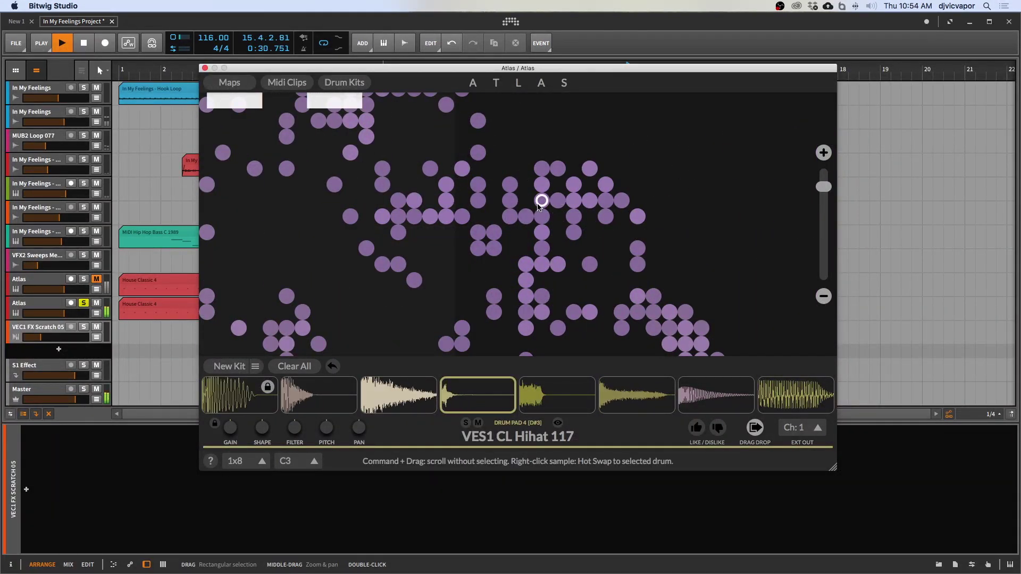
left_click(540, 202)
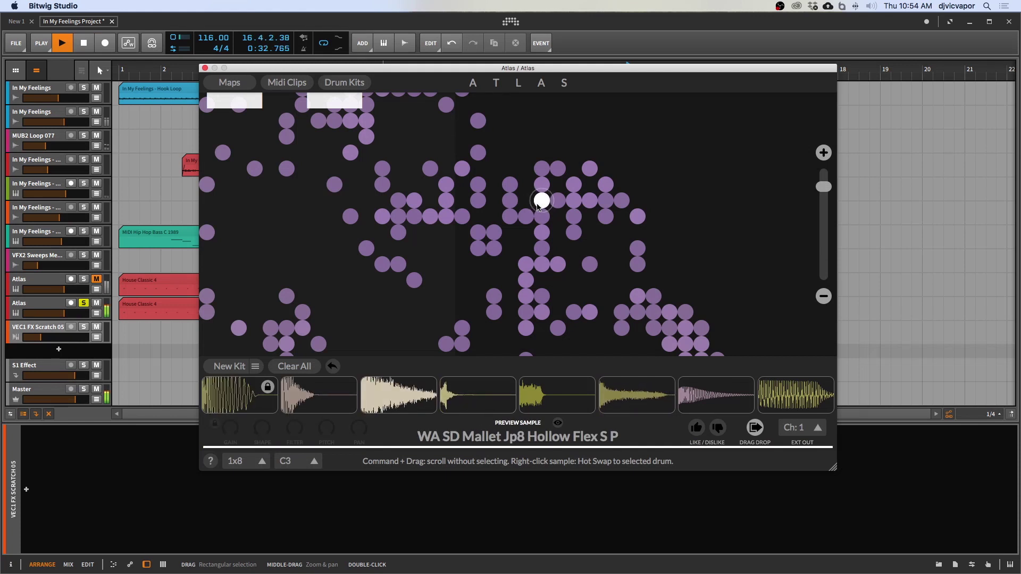
left_click(538, 213)
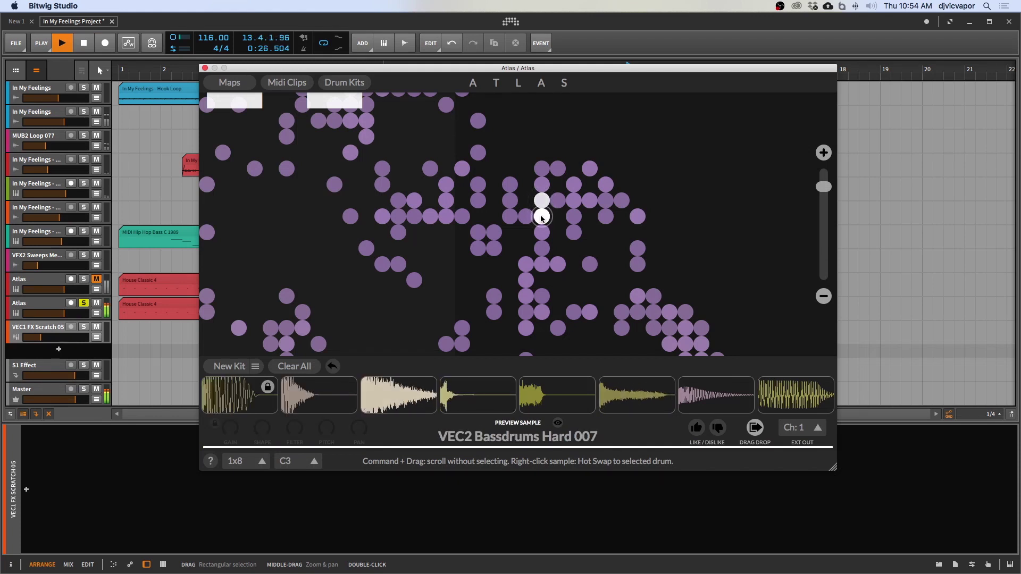
left_click_drag(823, 187, 821, 268)
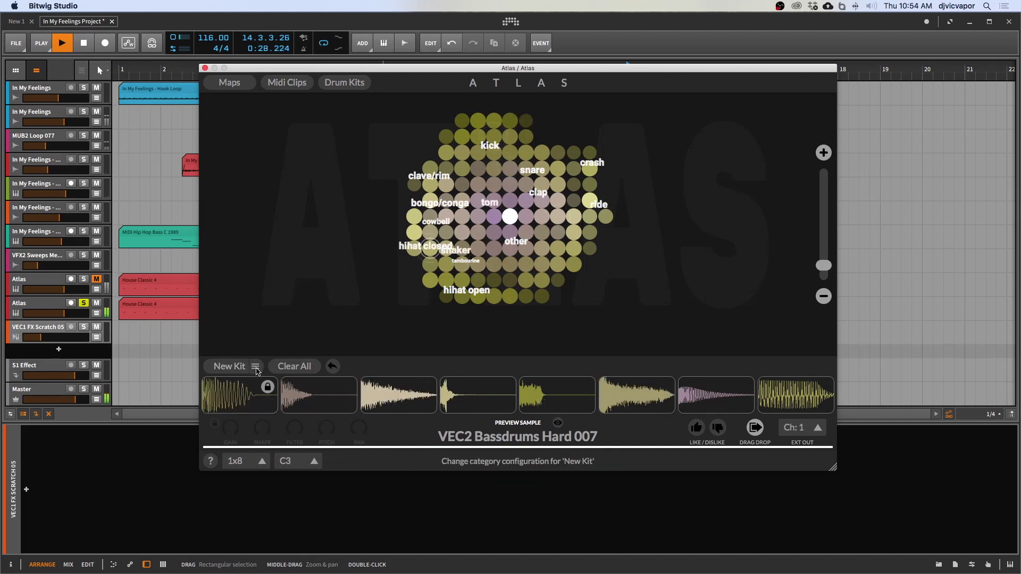
Step: Check the kit category and 1x8 layout menus unchanged, stop playback, and view output channel choices
left_click(256, 367)
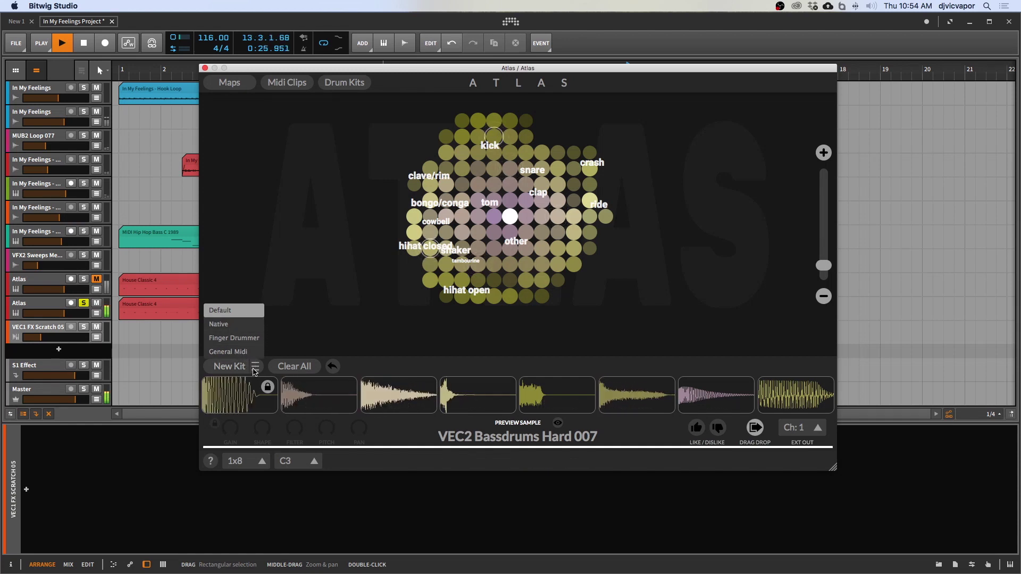
left_click(241, 353)
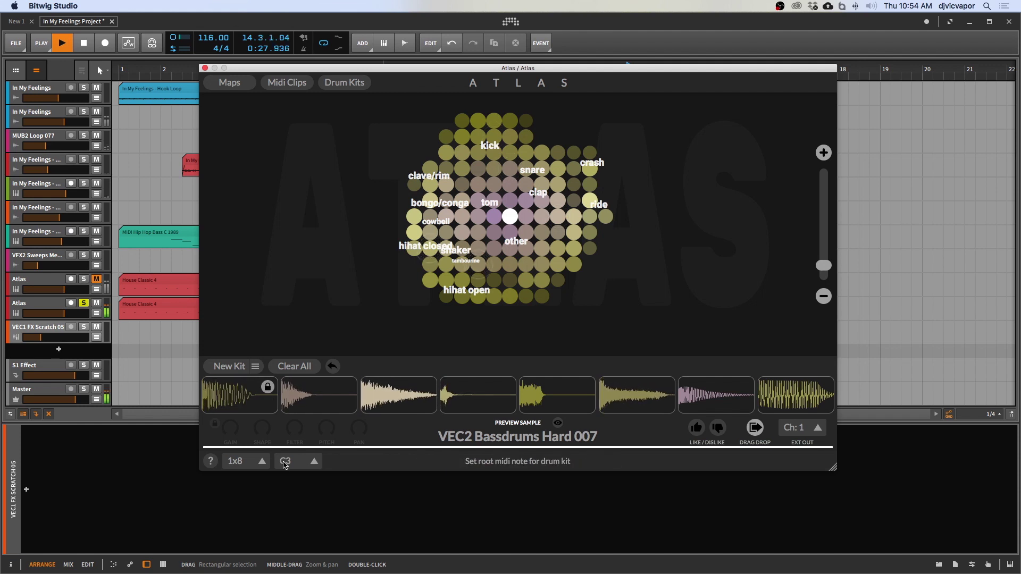
left_click(263, 463)
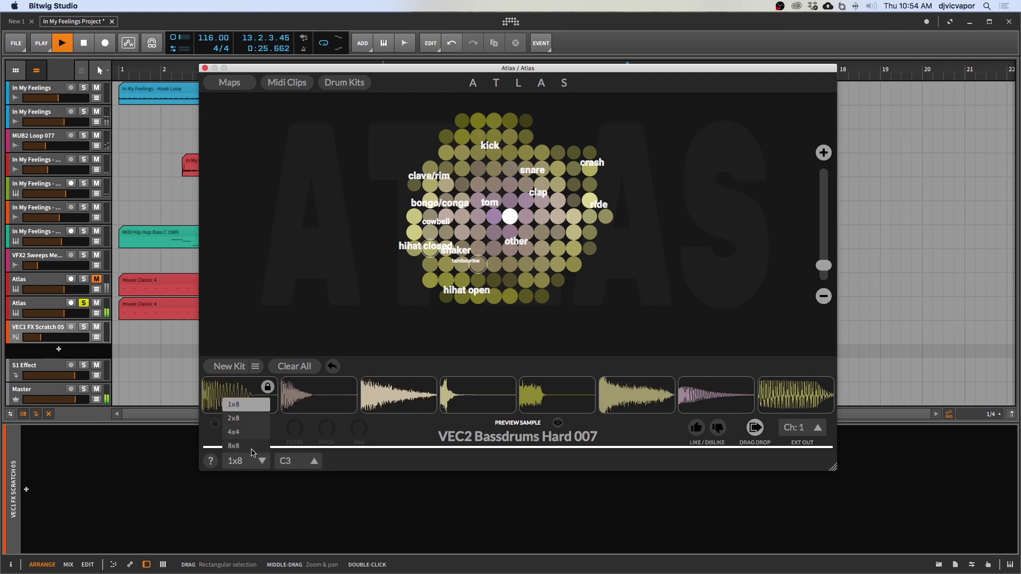
left_click(261, 460)
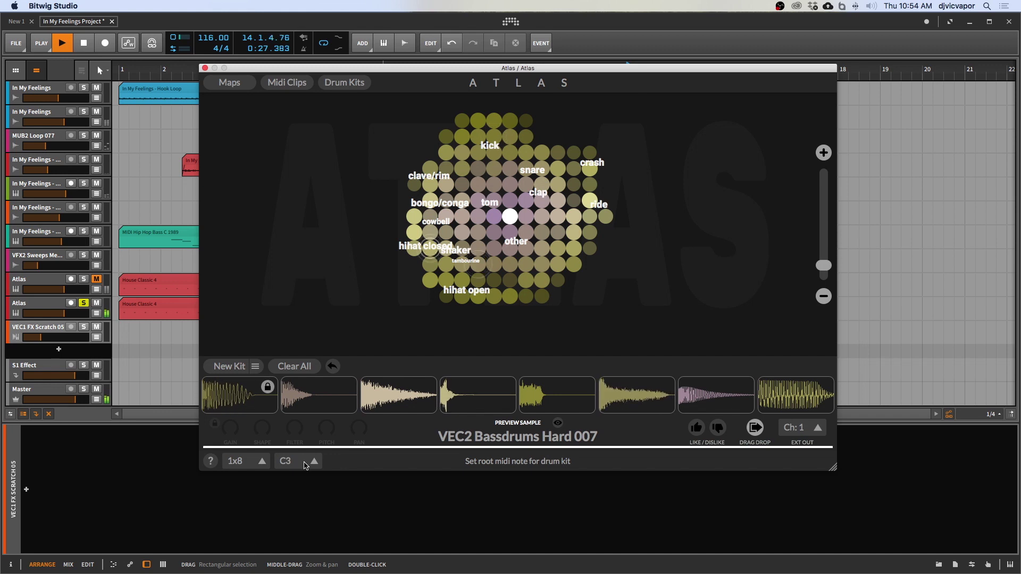
key("space")
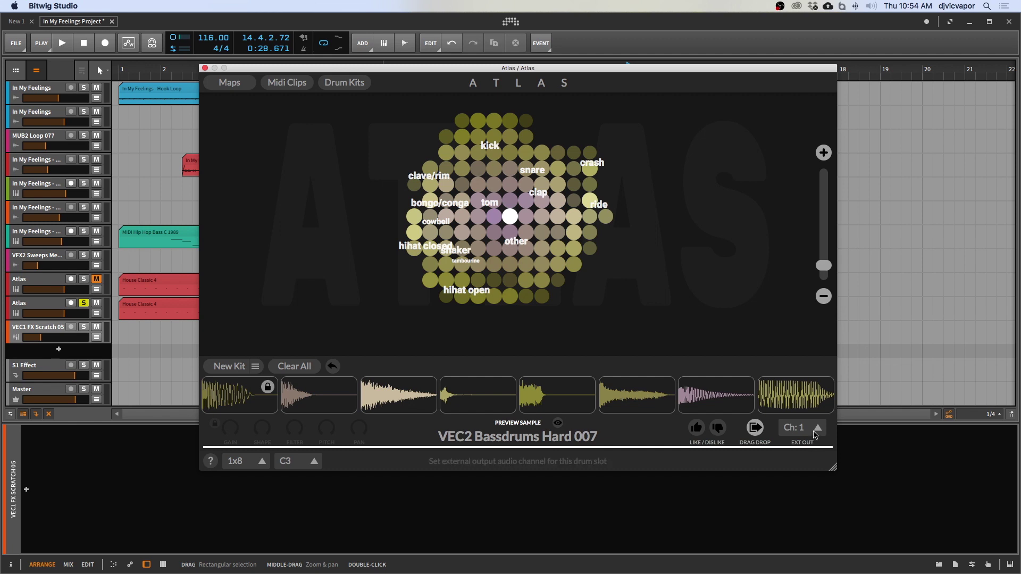
left_click(816, 432)
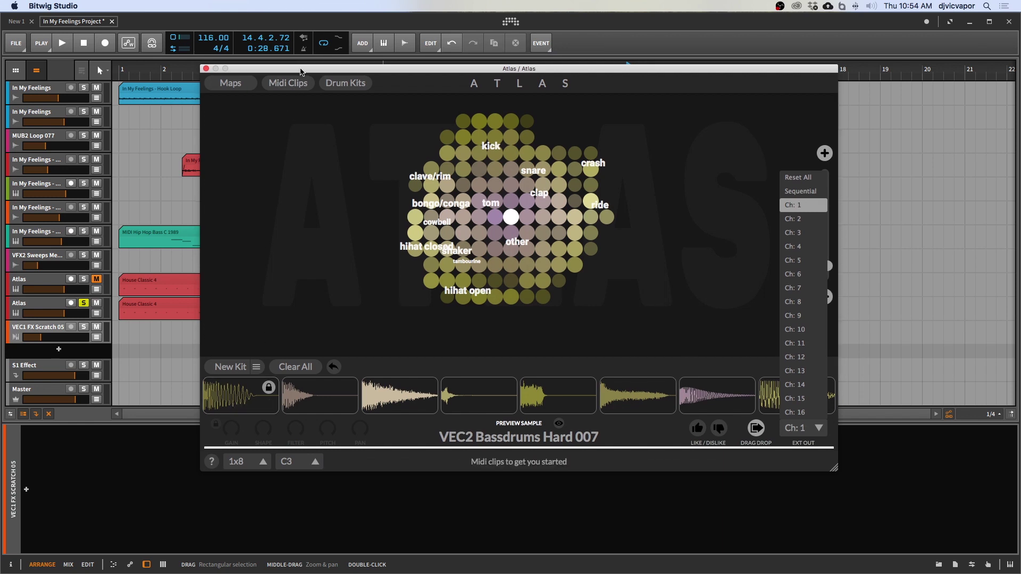
Step: Reveal Atlas's chains pane and add output chains for every Atlas channel
left_click_drag(300, 74, 370, 96)
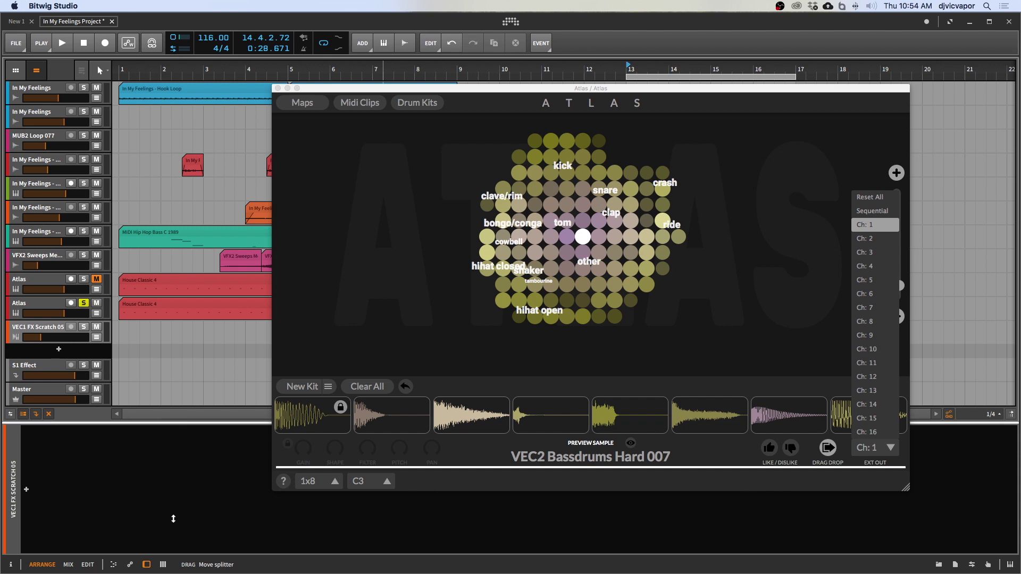
left_click_drag(176, 423, 175, 539)
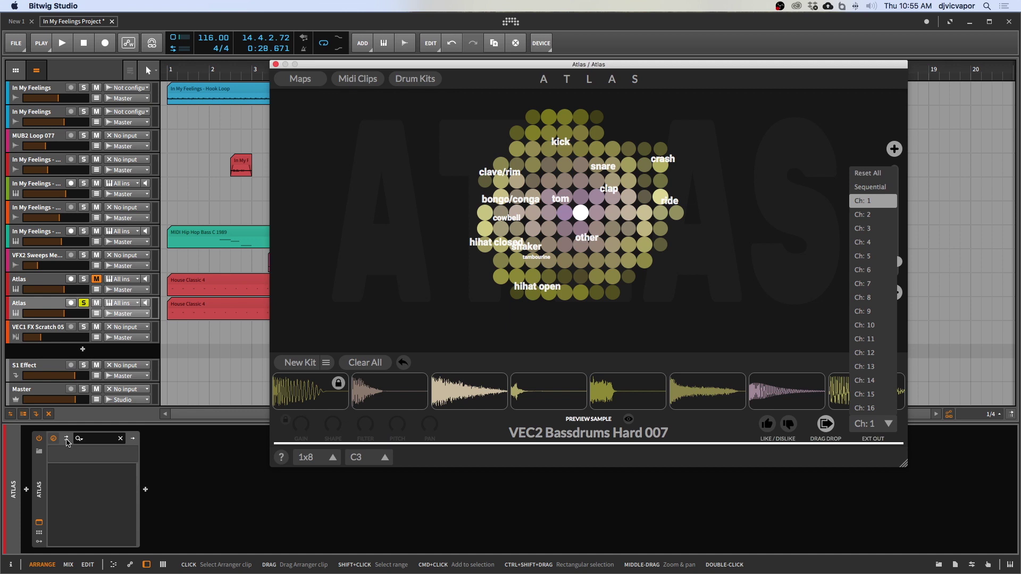
left_click(66, 440)
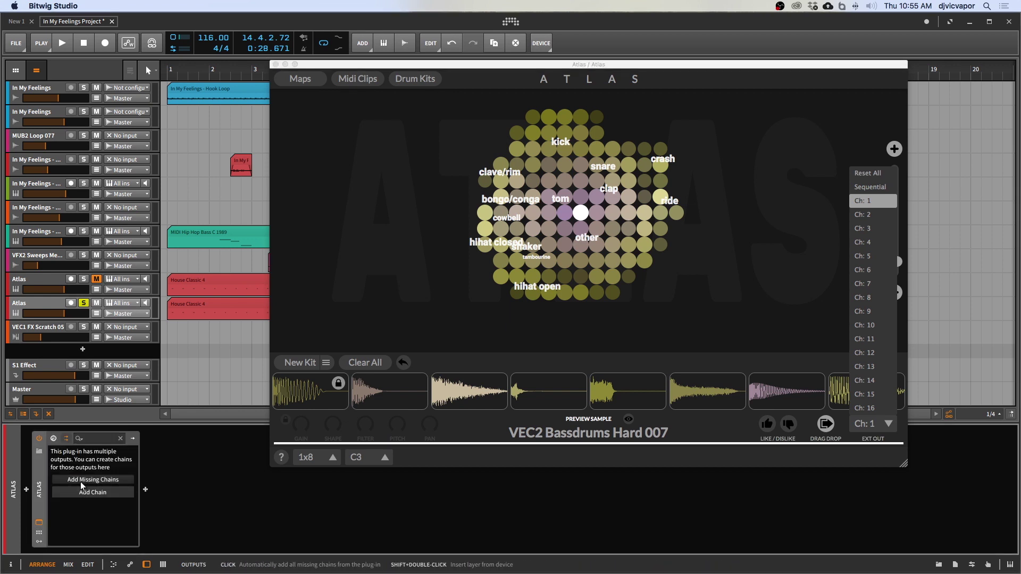
left_click(83, 481)
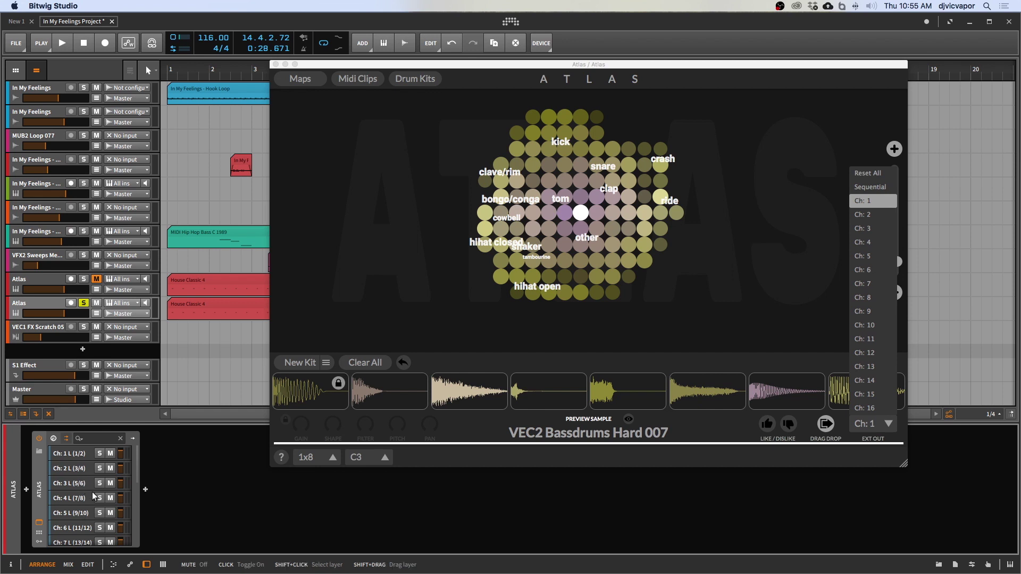
Step: Resume playback, select the Ch:1 L output chain, and close the Atlas window
key("space")
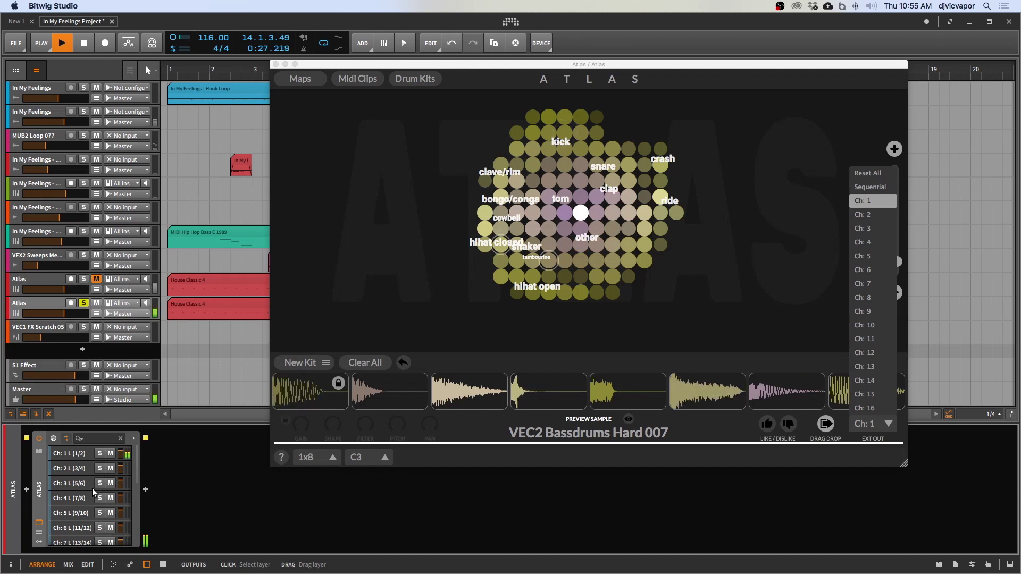
left_click(76, 458)
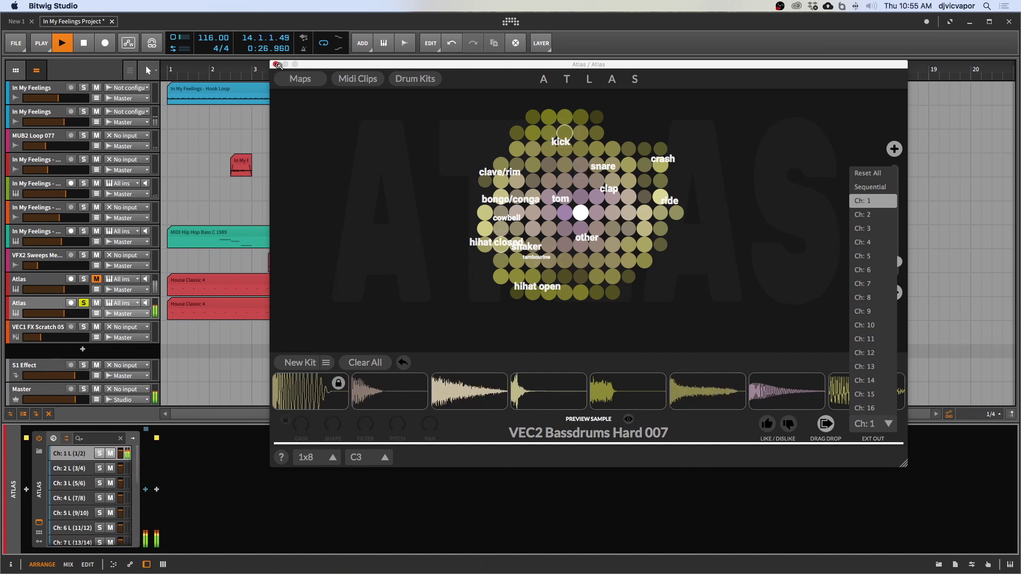
left_click(177, 468)
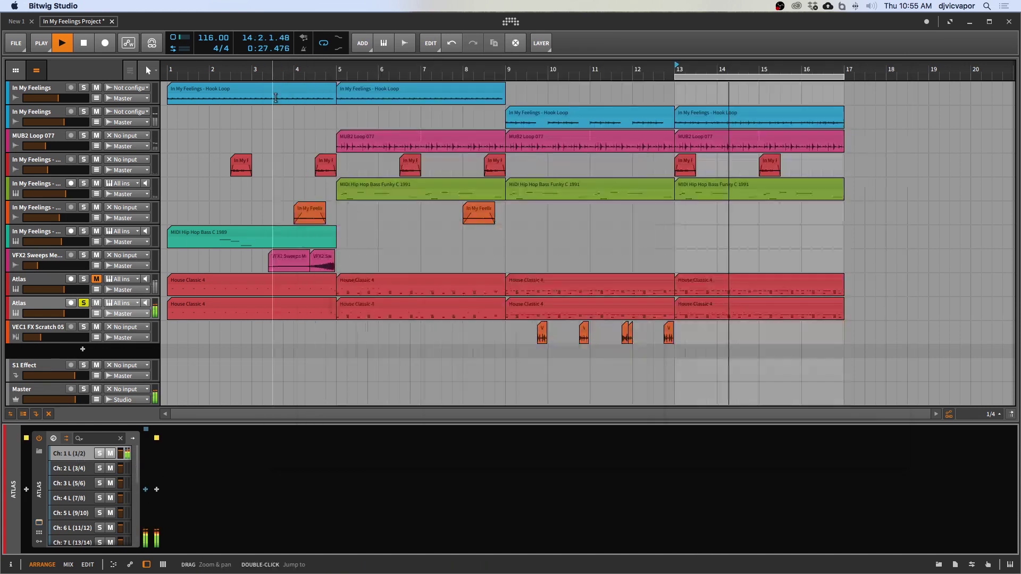
Step: Insert Bitwig's EQ-5 on Atlas's Ch:1 L output chain
left_click(145, 490)
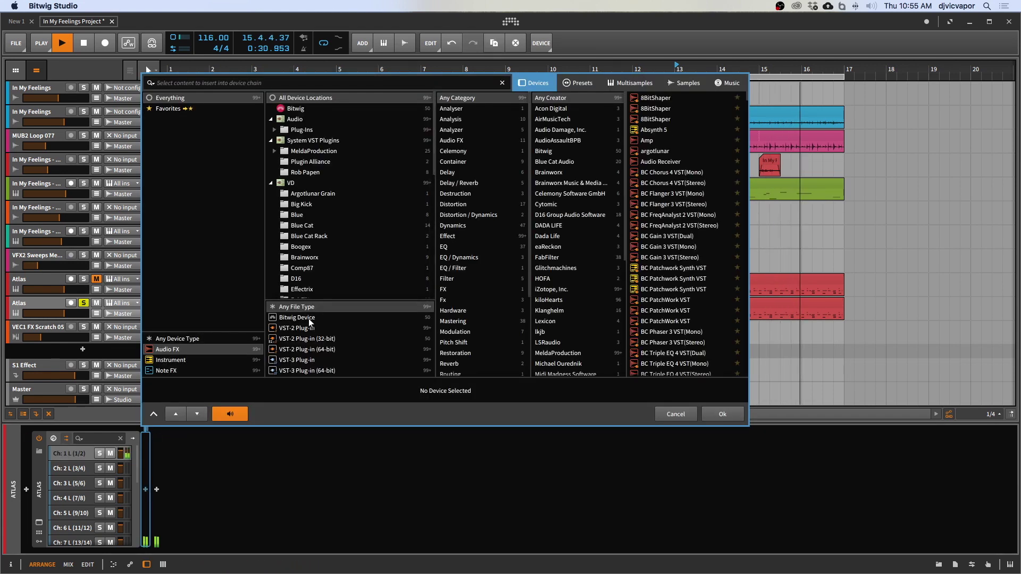
left_click(297, 317)
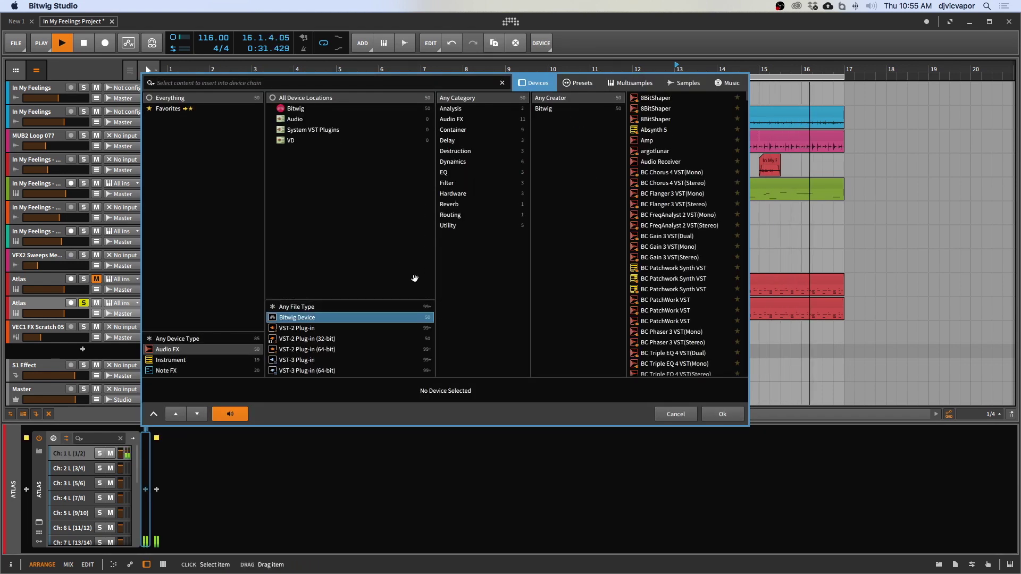
left_click(462, 172)
left_click(651, 108)
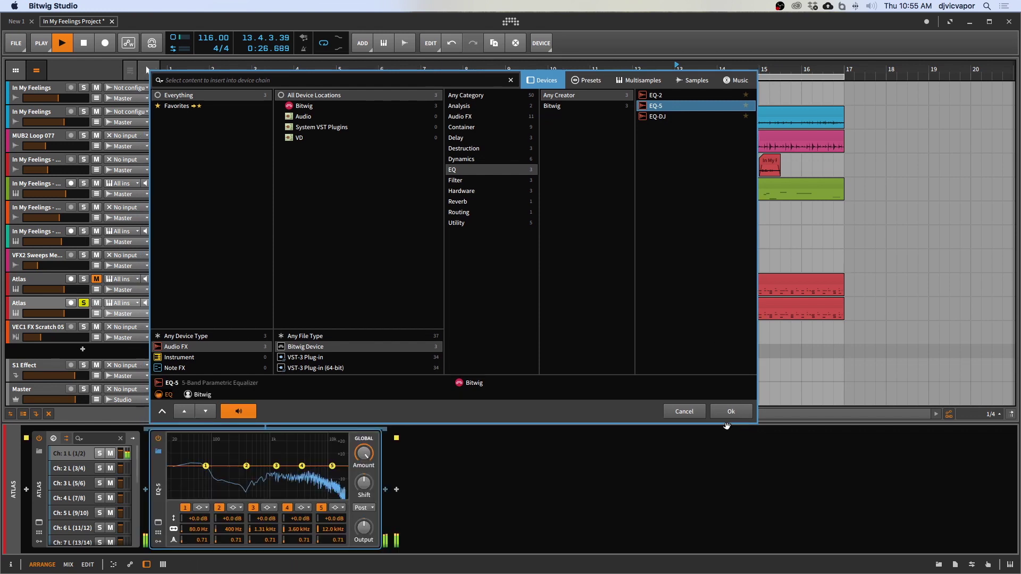
left_click(722, 414)
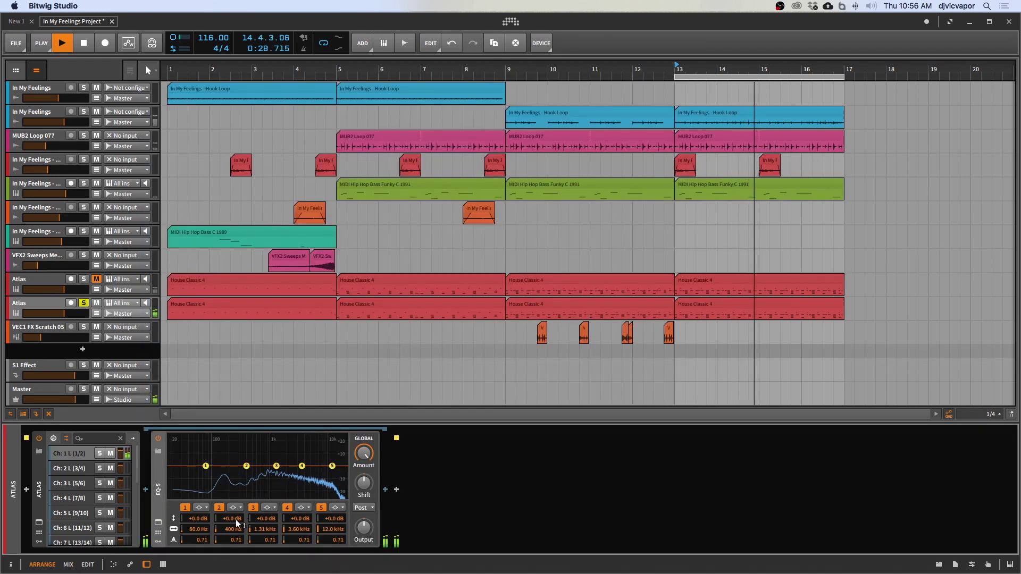
Step: Make EQ-5 band 1 a high-pass cutting around 104 Hz, then stop playback
left_click(201, 508)
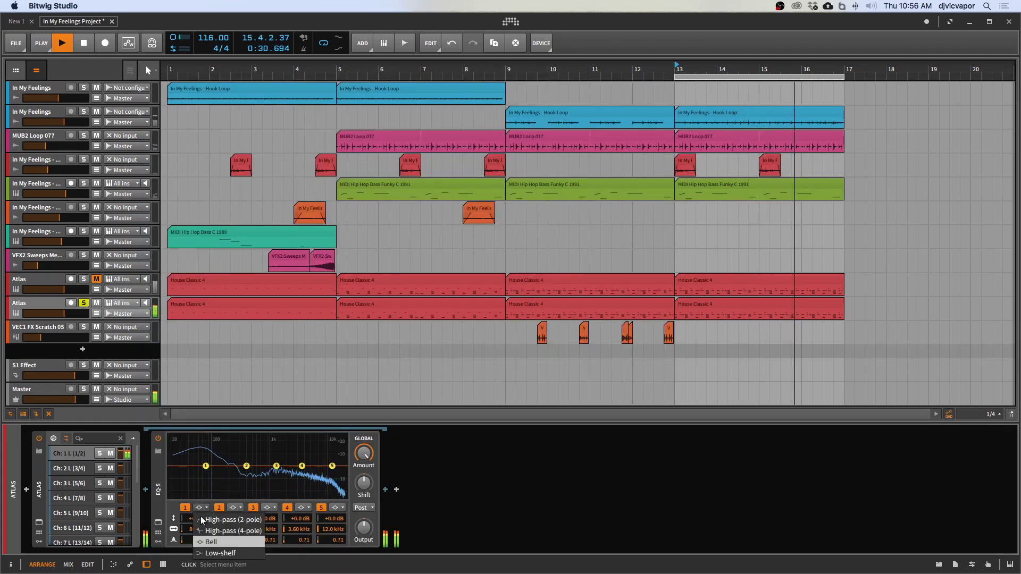
left_click(223, 531)
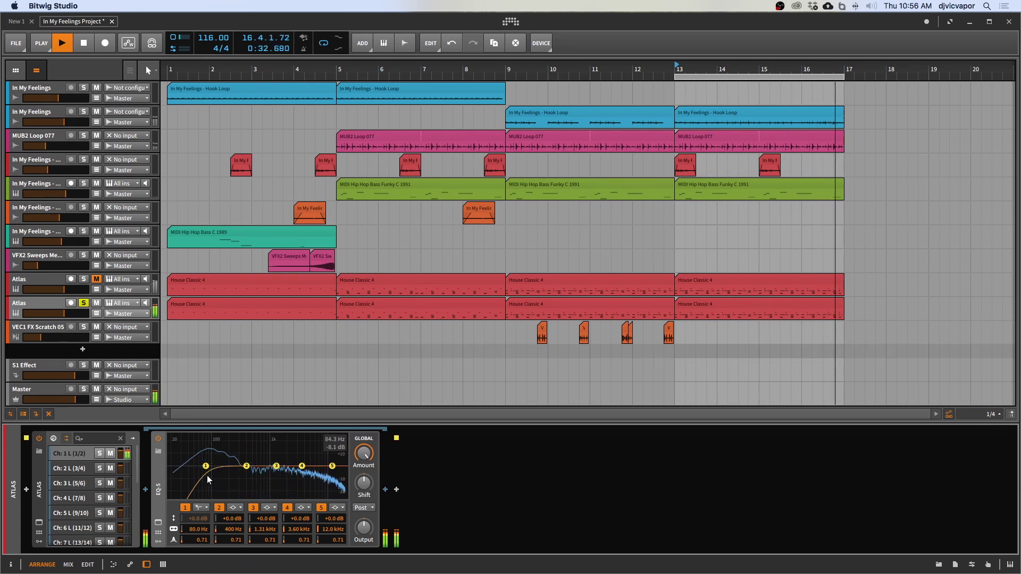
mouse_move(212, 470)
left_mouse_down()
mouse_move(223, 469)
mouse_move(213, 470)
left_mouse_up()
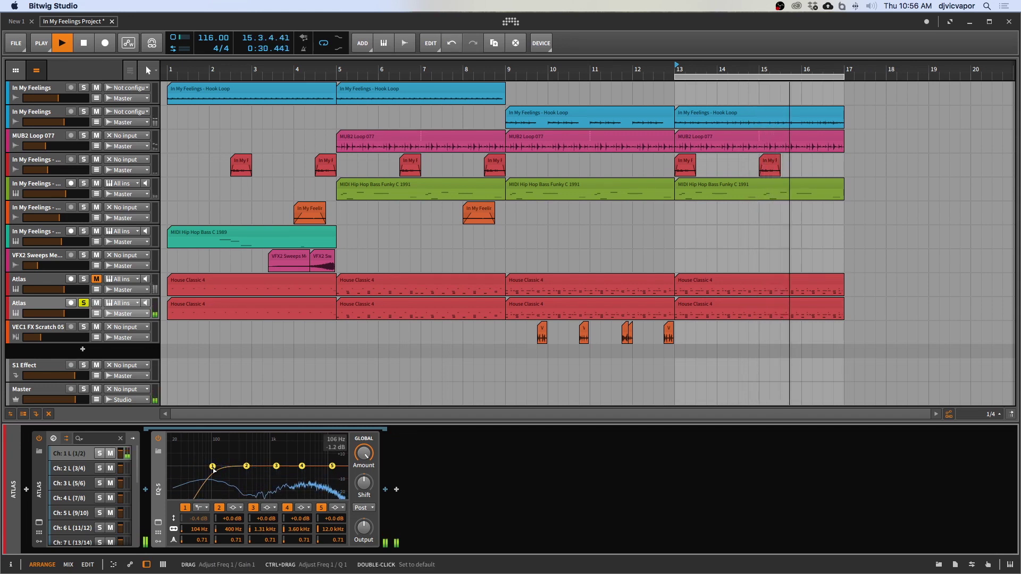
key("space")
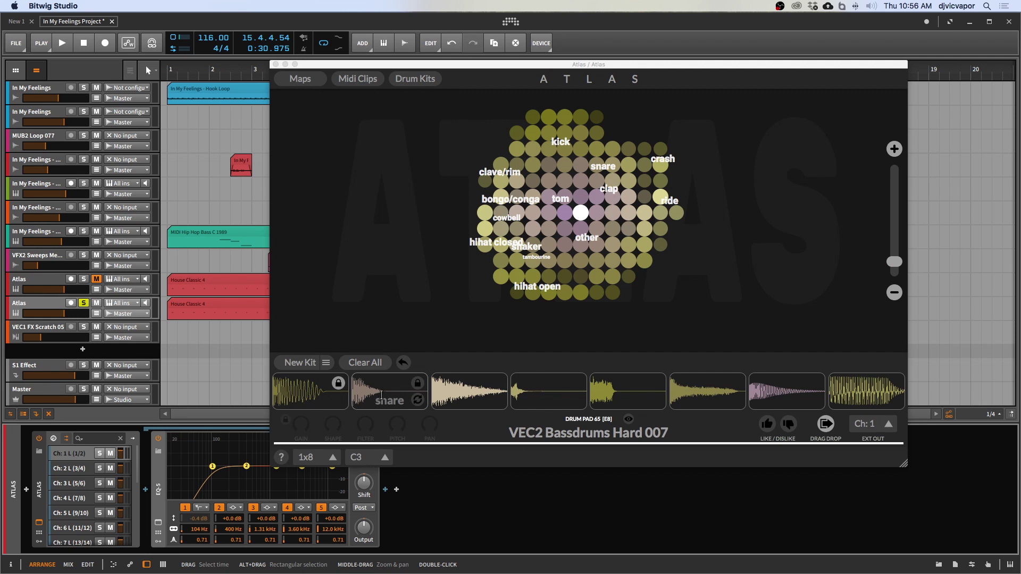
Step: Route the VMH1 Claps & Snares 060 pad to Ch: 2, resume playback, and show the Ch: 2 L chain
left_click(382, 395)
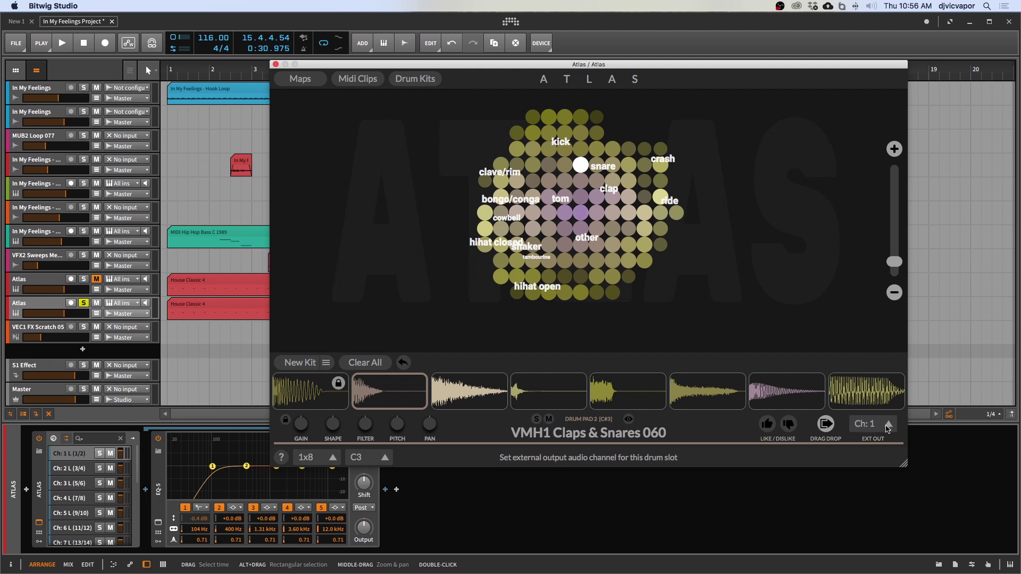
left_click(369, 392)
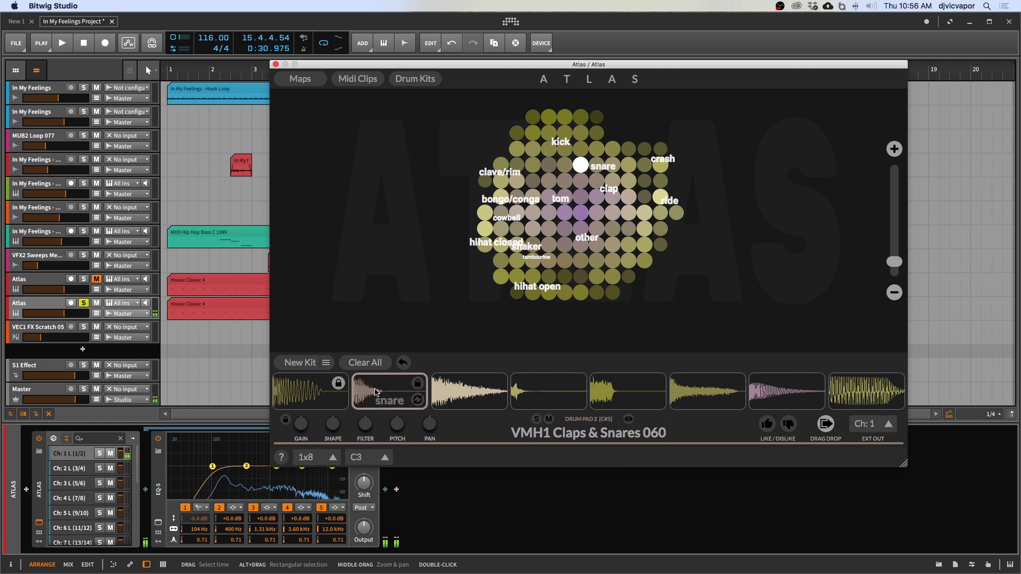
left_click(889, 426)
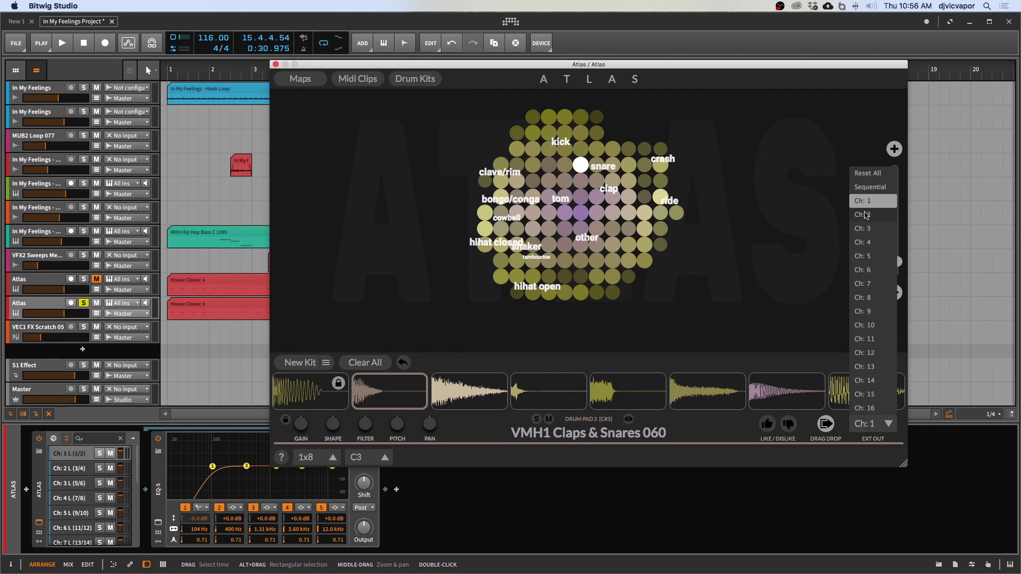
left_click(871, 217)
key("space")
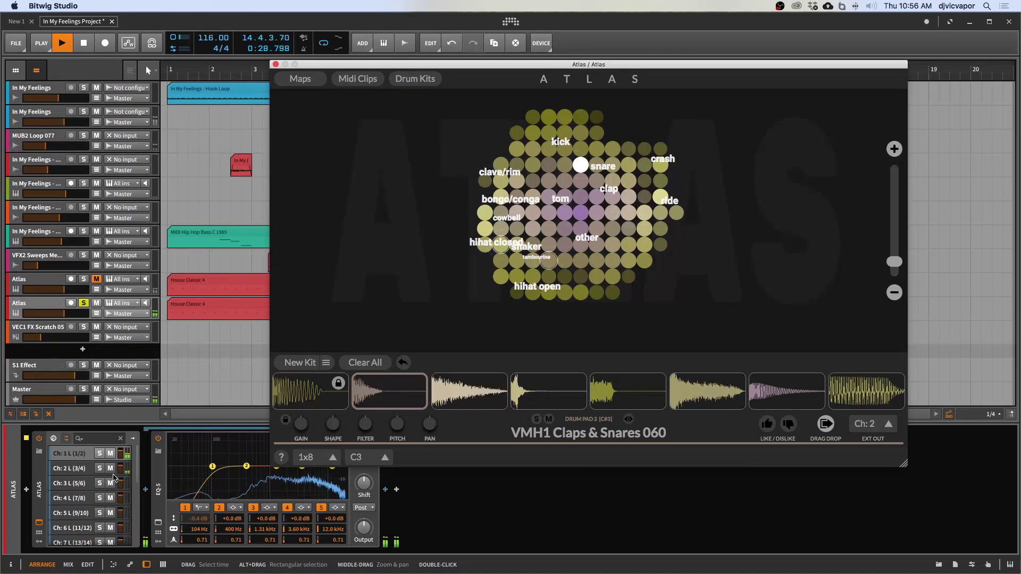
left_click(126, 470)
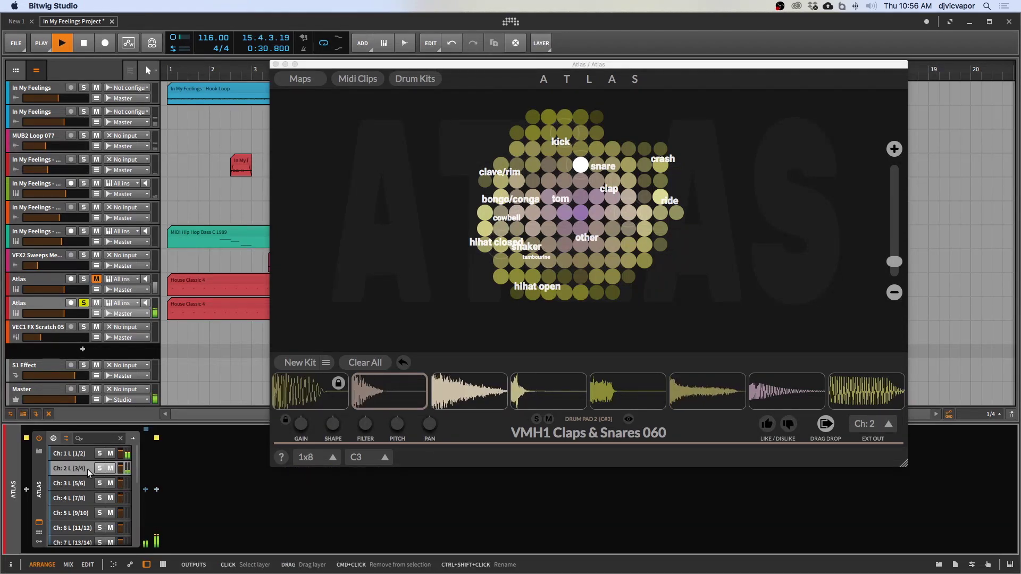
Step: Insert Bitwig's EQ-5 on the Ch: 2 L snare layer
left_click(145, 489)
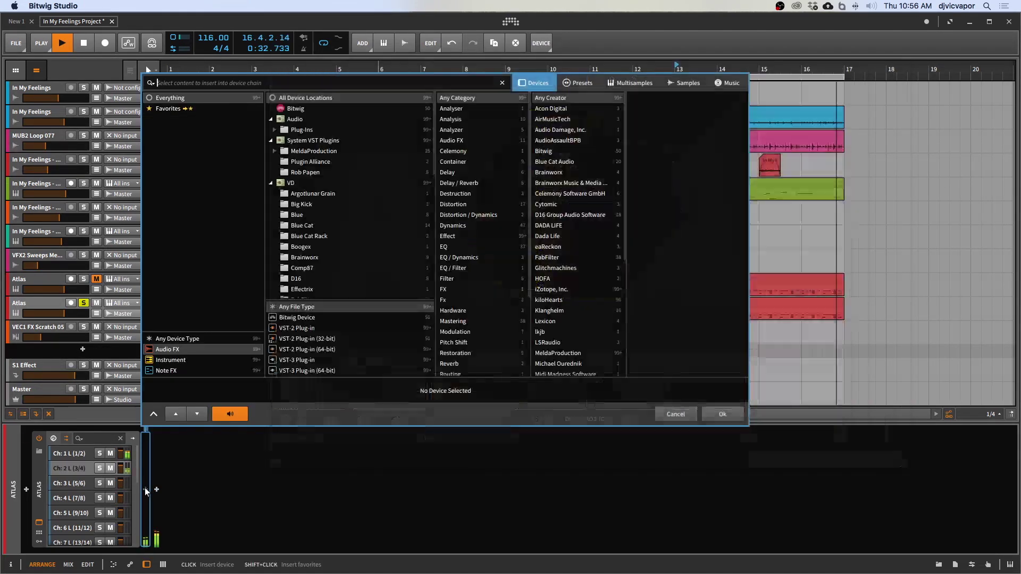
left_click(296, 317)
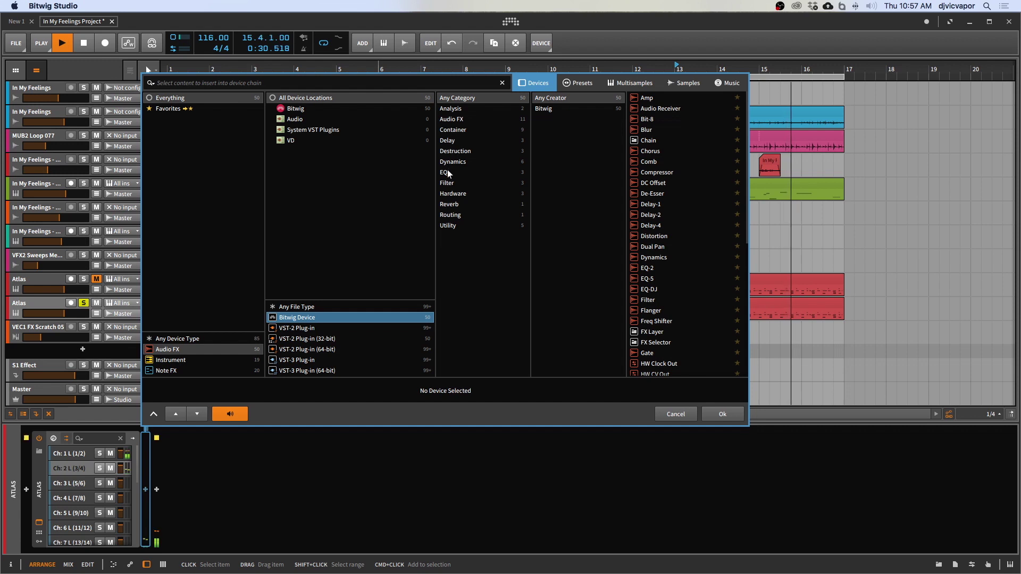
left_click(447, 173)
left_click(644, 108)
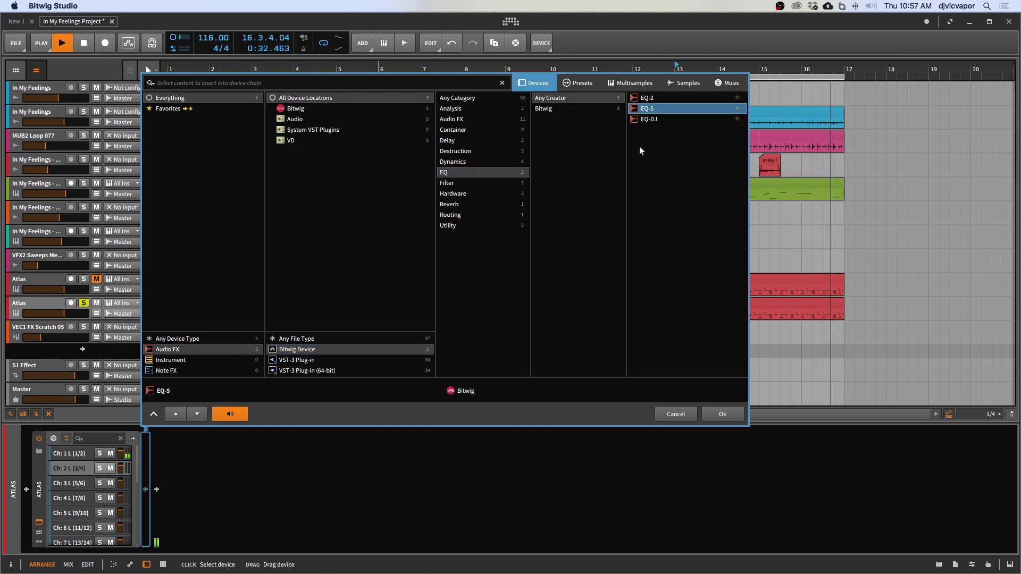
left_click(733, 413)
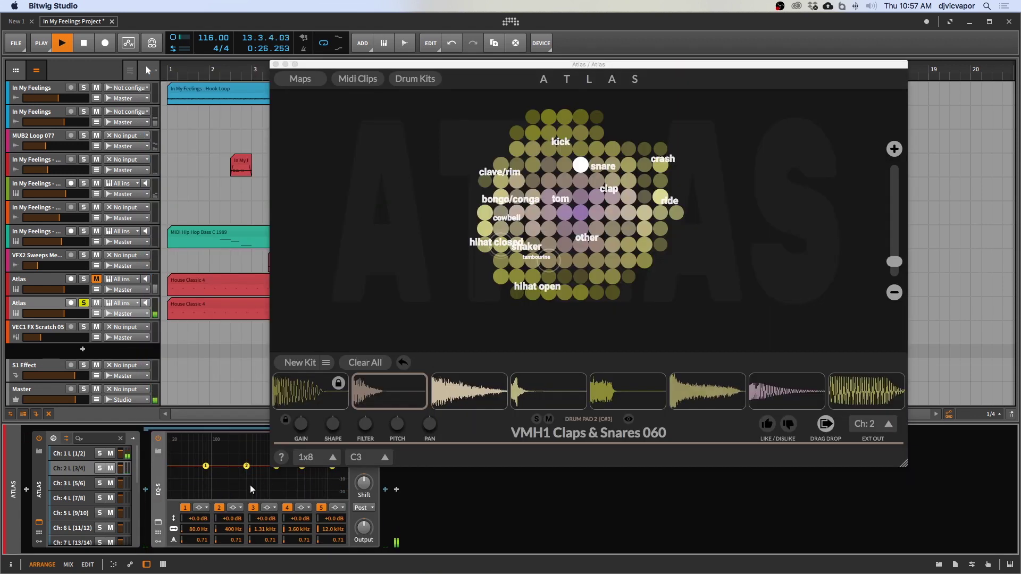
Step: Set band 1 to high-pass at 106 Hz, -3.8 dB, solo the snare, and raise output to +5.3 dB
left_click(204, 511)
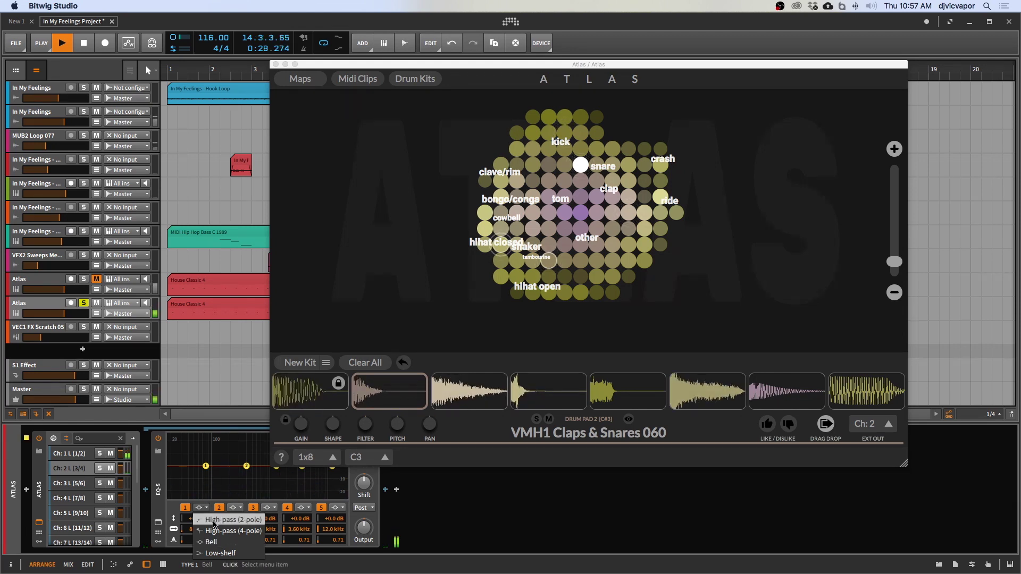
left_click(208, 525)
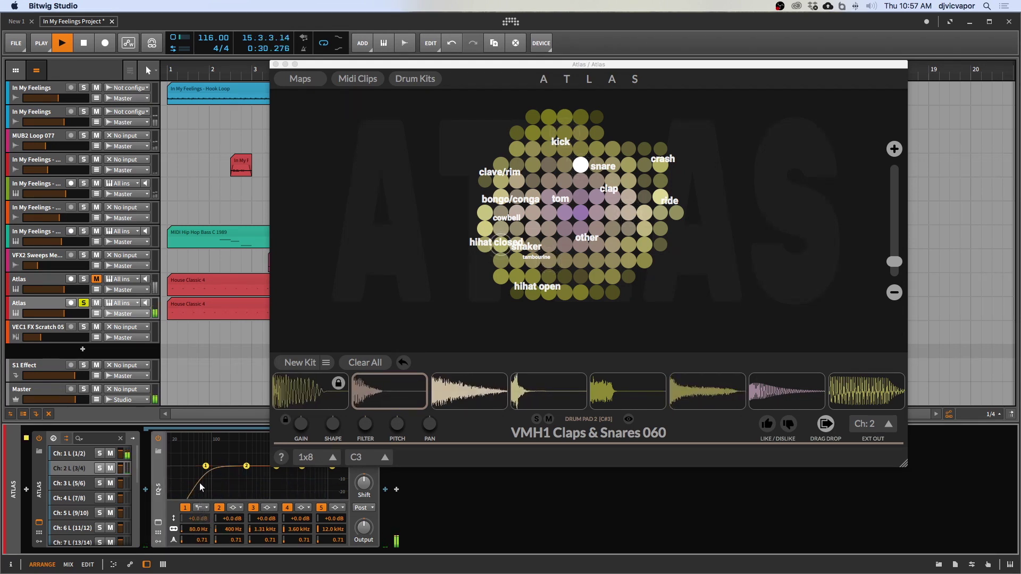
left_click_drag(207, 471, 222, 477)
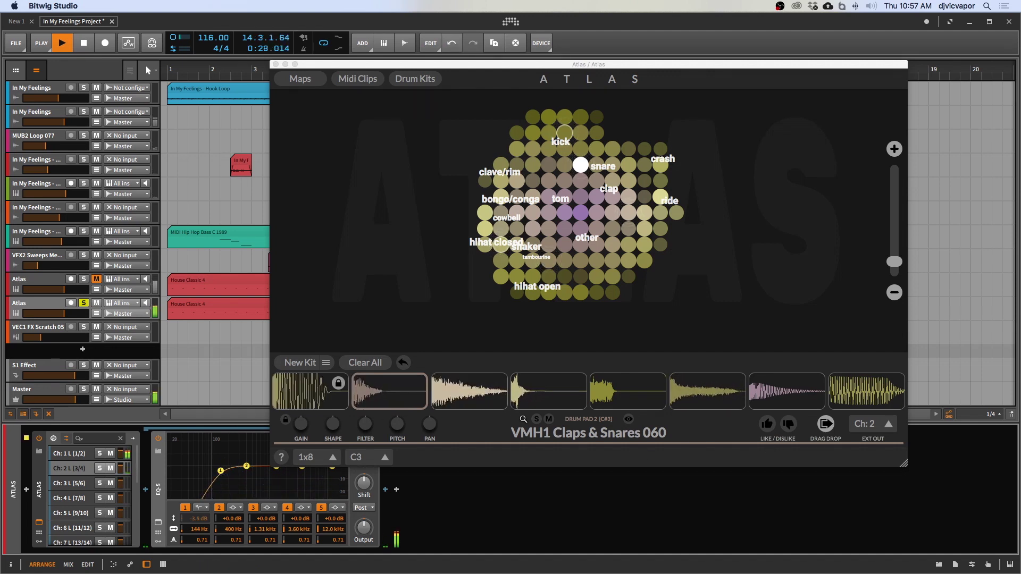
left_click(537, 421)
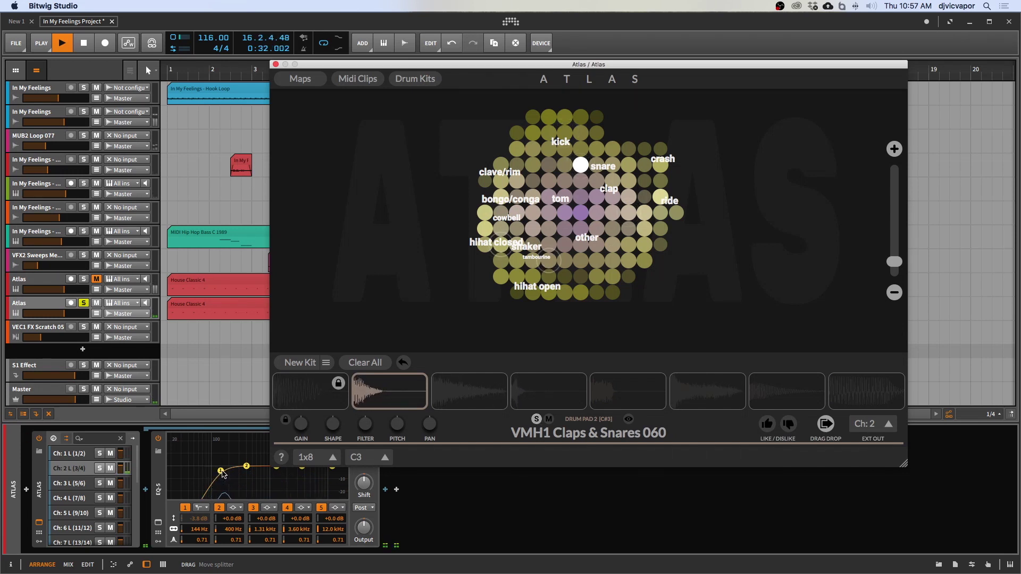
left_click_drag(221, 471, 213, 472)
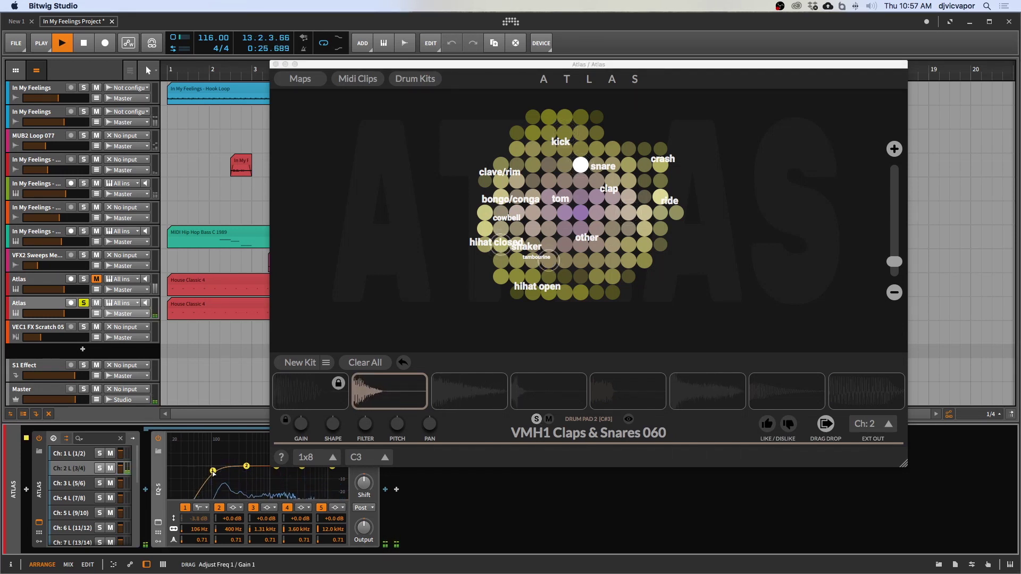
left_click_drag(359, 532, 359, 516)
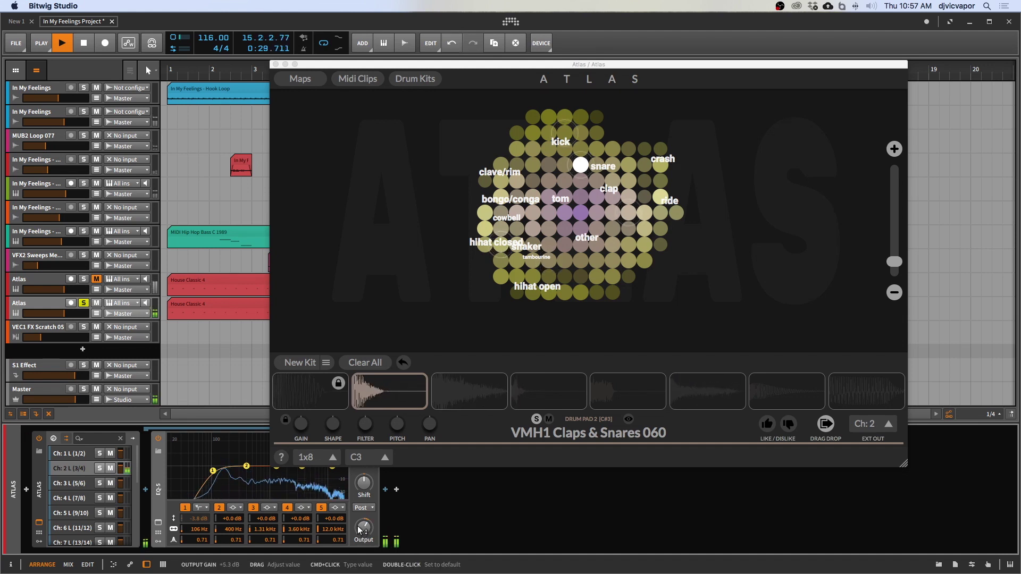
Step: Add Bitwig's Reverb device after the EQ-5 on the Ch: 2 snare layer
left_click(388, 490)
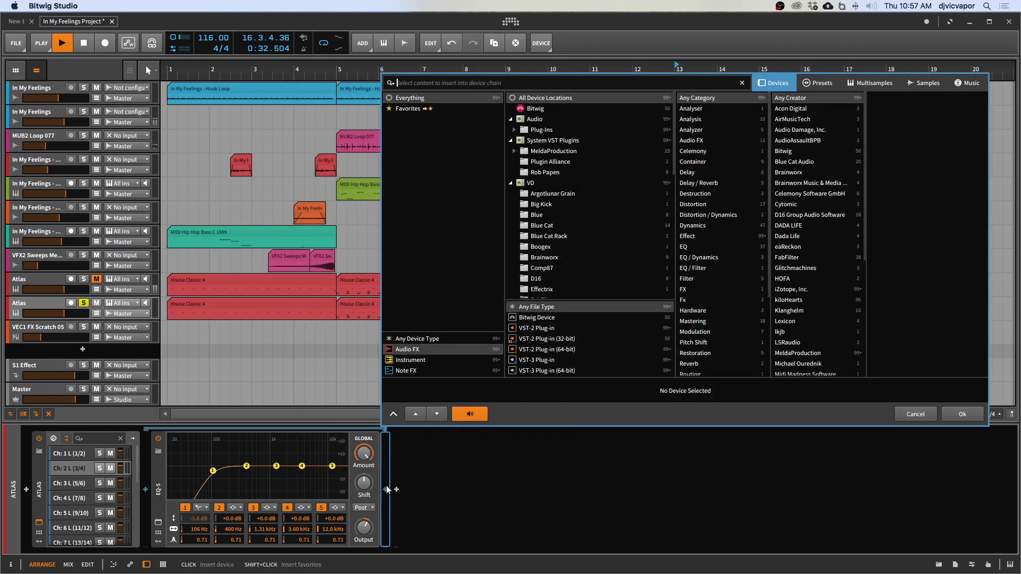
left_click(537, 317)
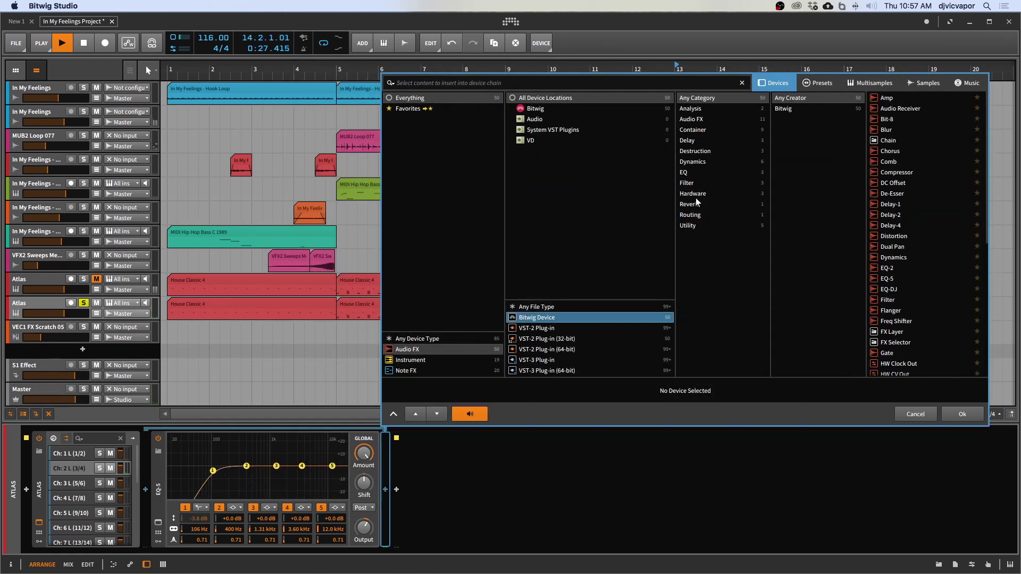
left_click(698, 204)
left_click(900, 101)
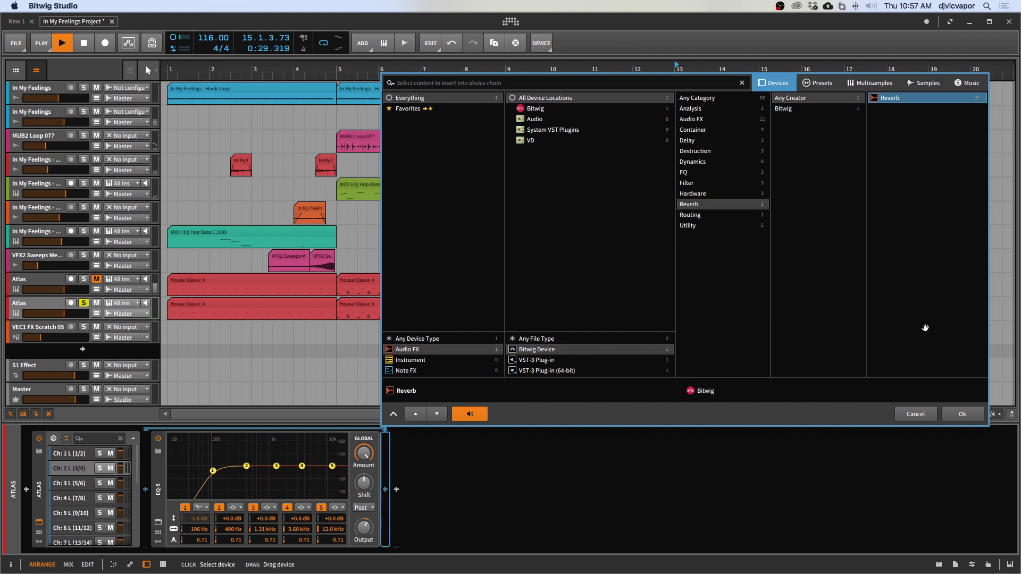
left_click(963, 415)
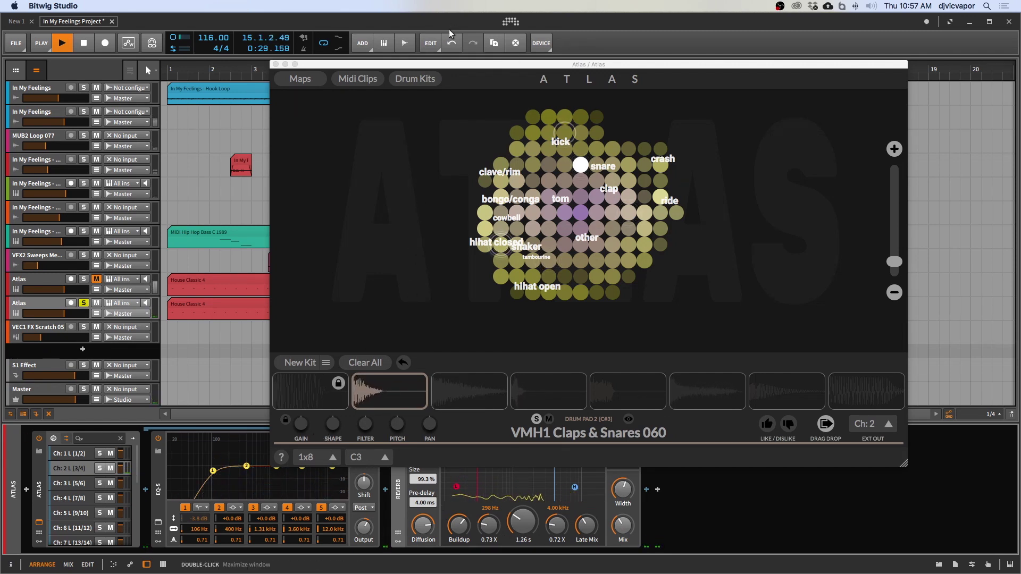
Step: Unsolo drum pad 2, play the full kit, and close the Atlas window
left_click_drag(443, 66, 398, 78)
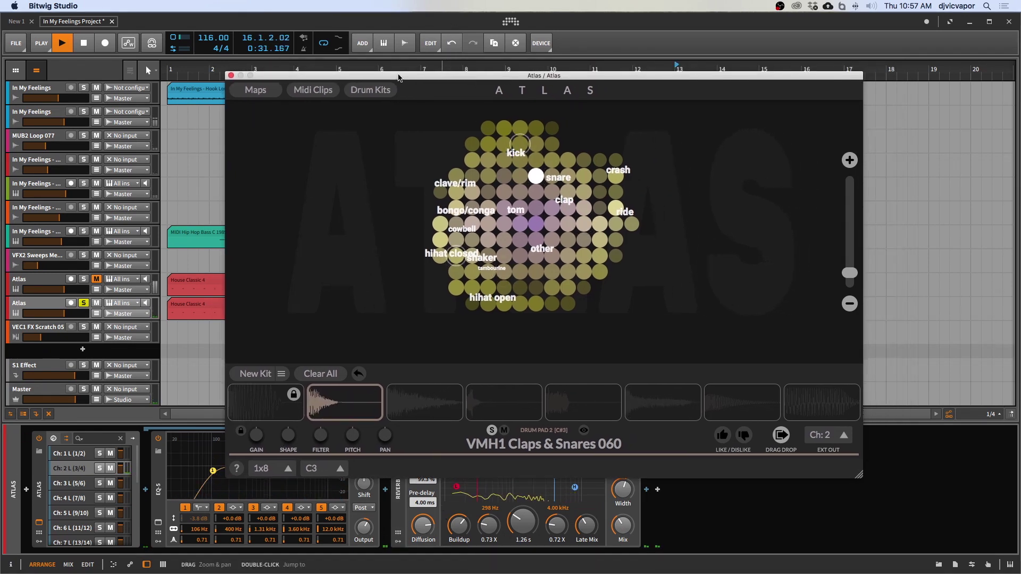
key("space")
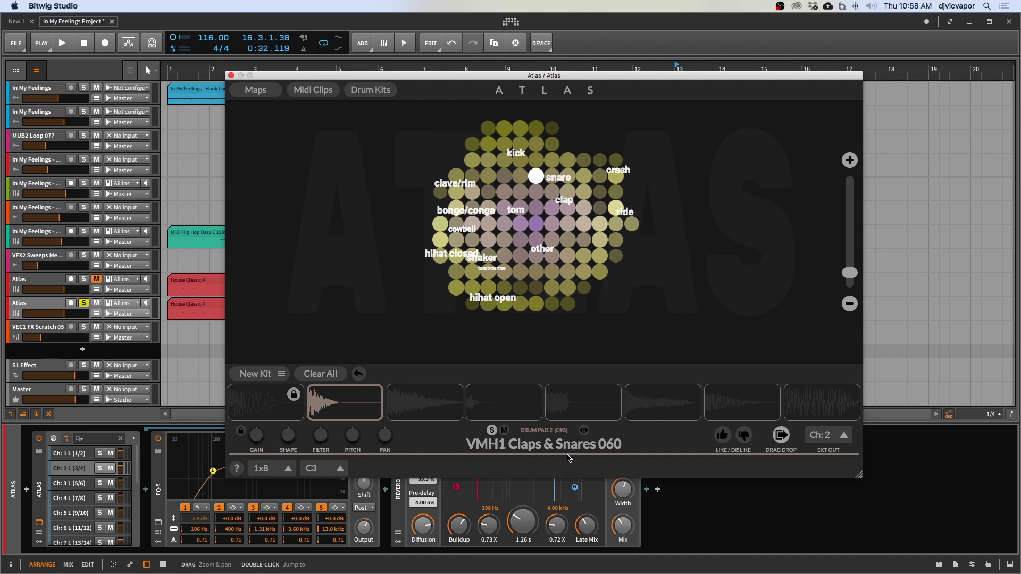
left_click(491, 431)
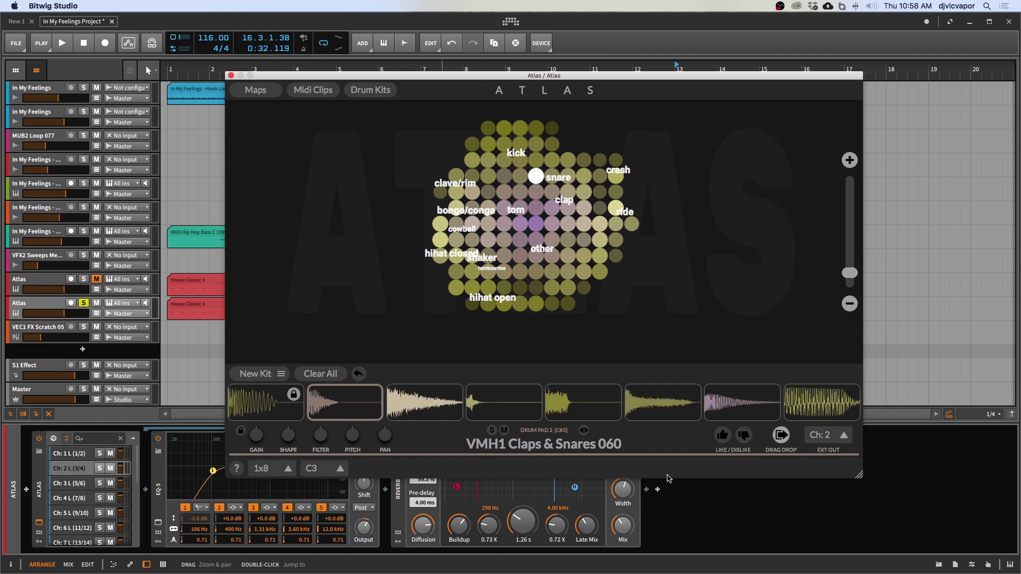
key("space")
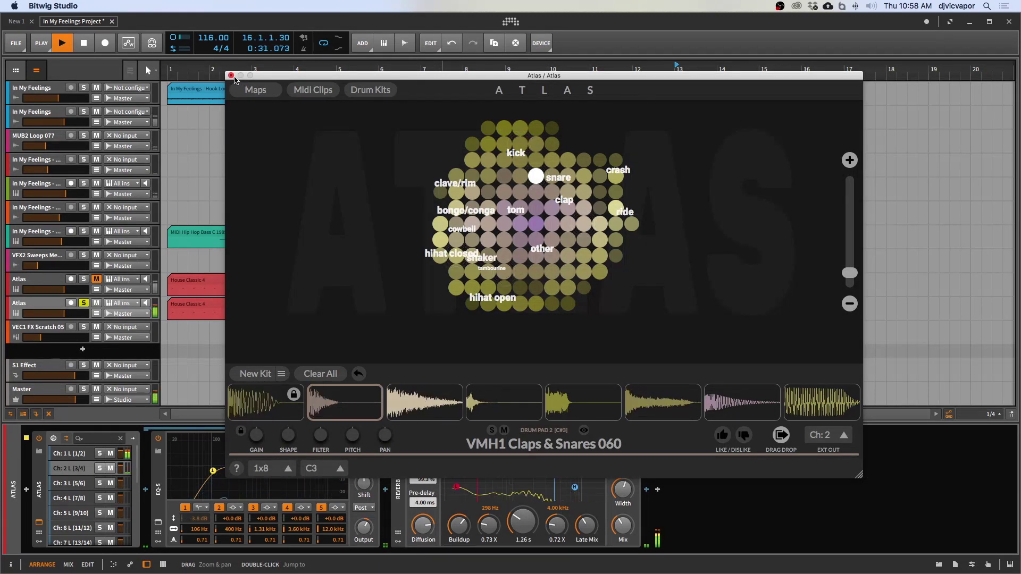
left_click(232, 75)
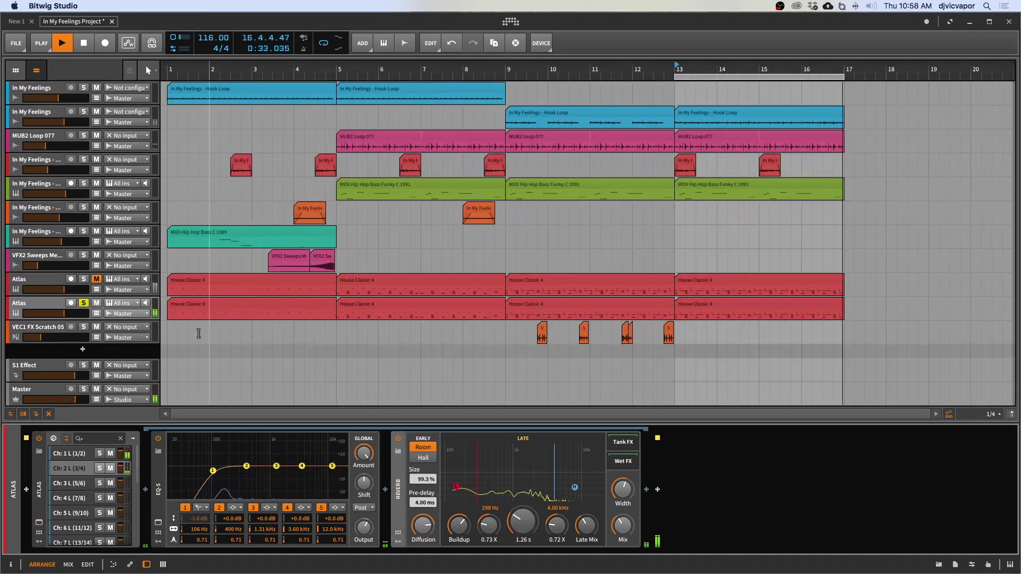
Step: Stop playback and delete the second Atlas track
key("space")
left_click(23, 305)
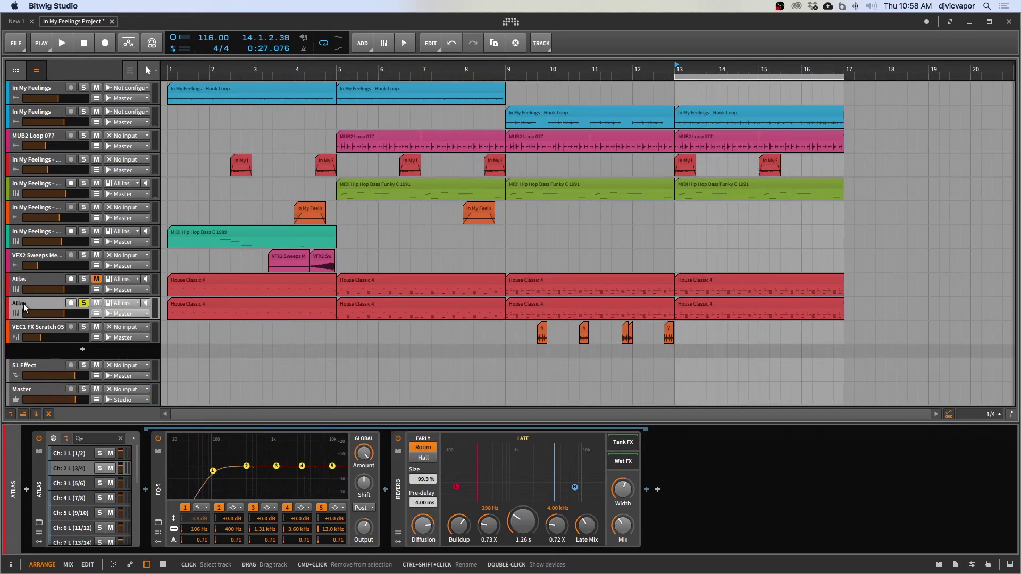
key("Delete")
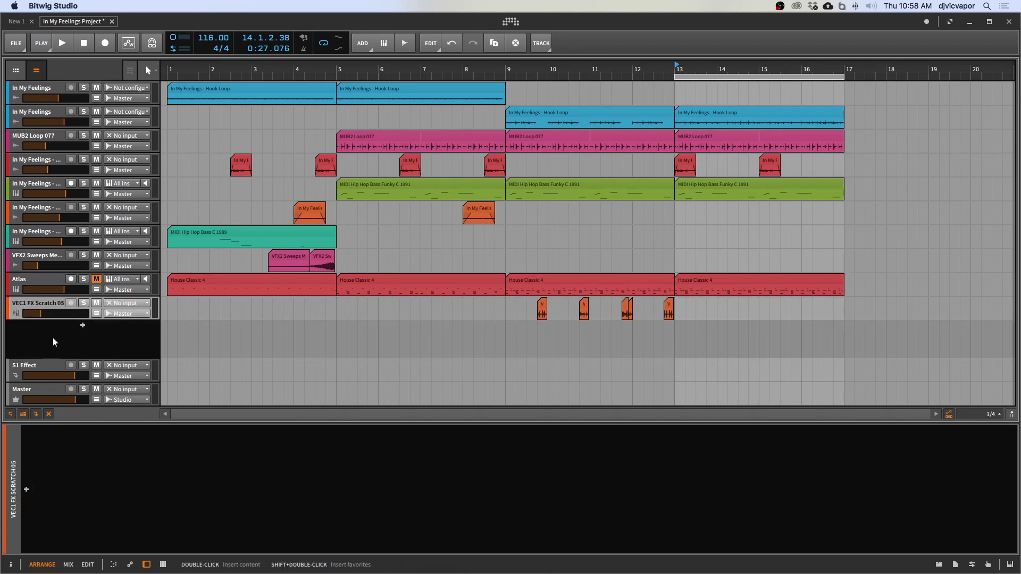
Step: Hide the device panel, extend the loop start to bar 1, and return to the song start
left_click(146, 564)
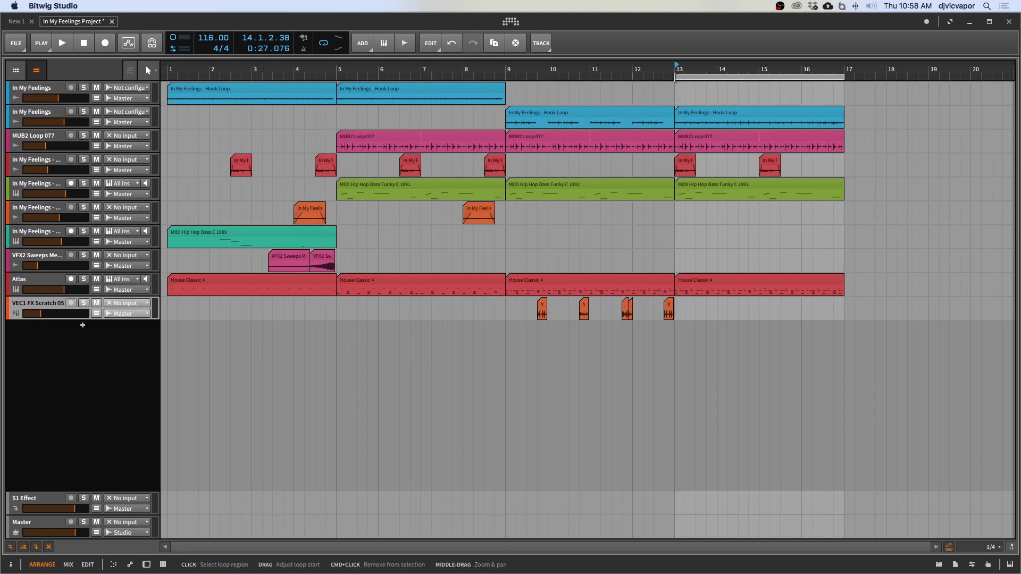
left_click_drag(677, 73, 169, 89)
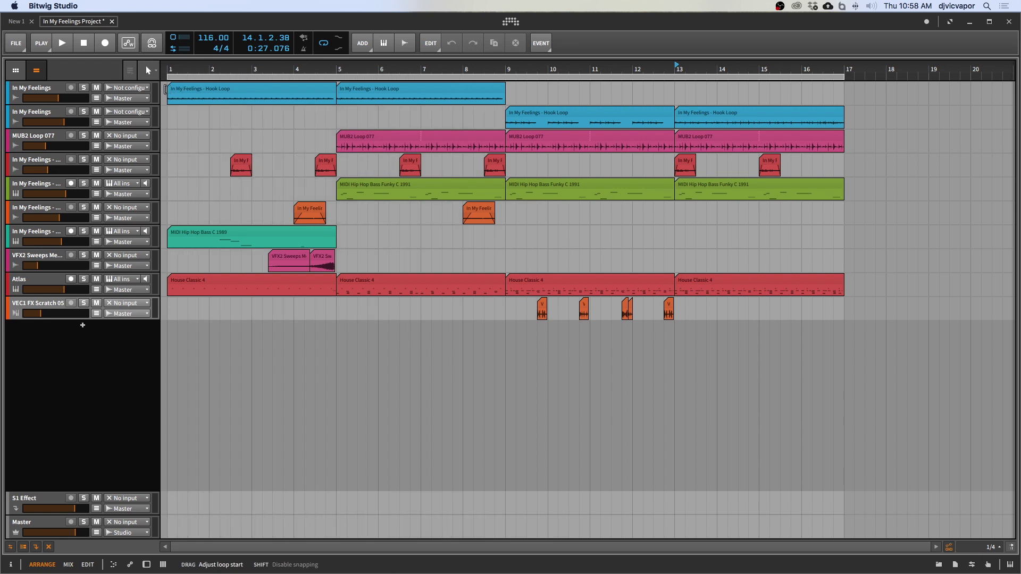
left_click(83, 44)
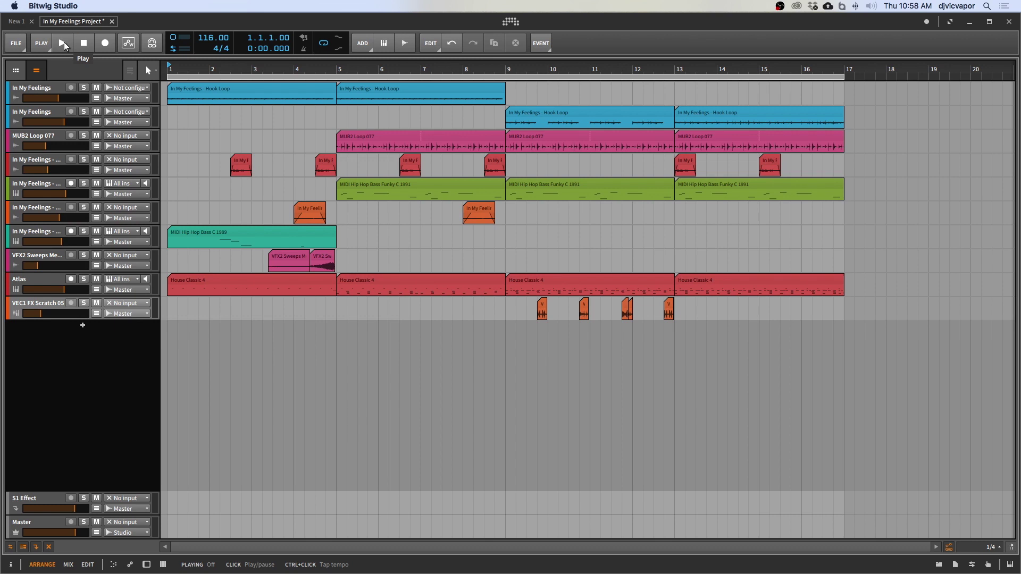
Step: Play the arrangement from bar 1 to bar 17, stop, and switch to Safari
left_click(64, 42)
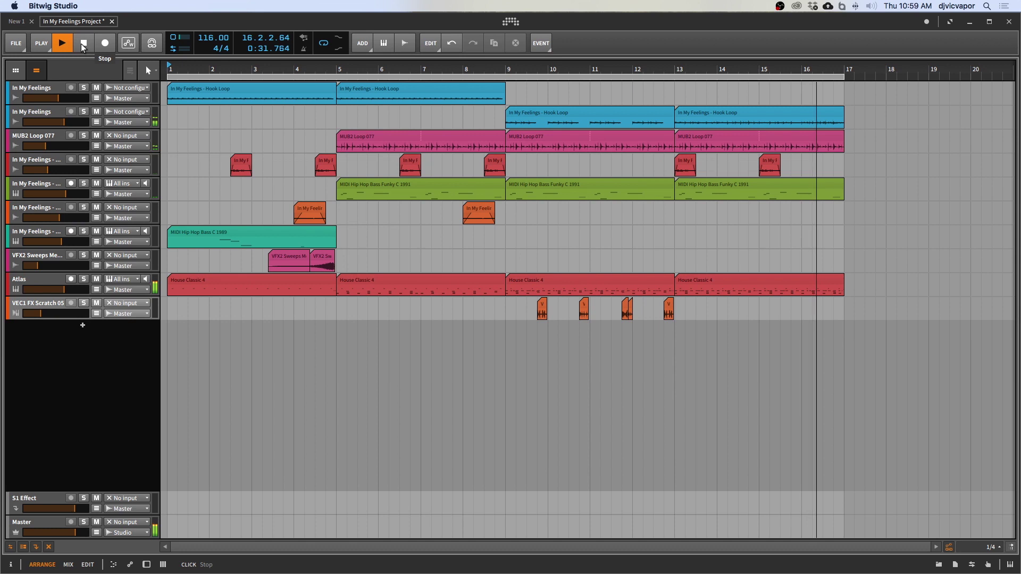
left_click(83, 46)
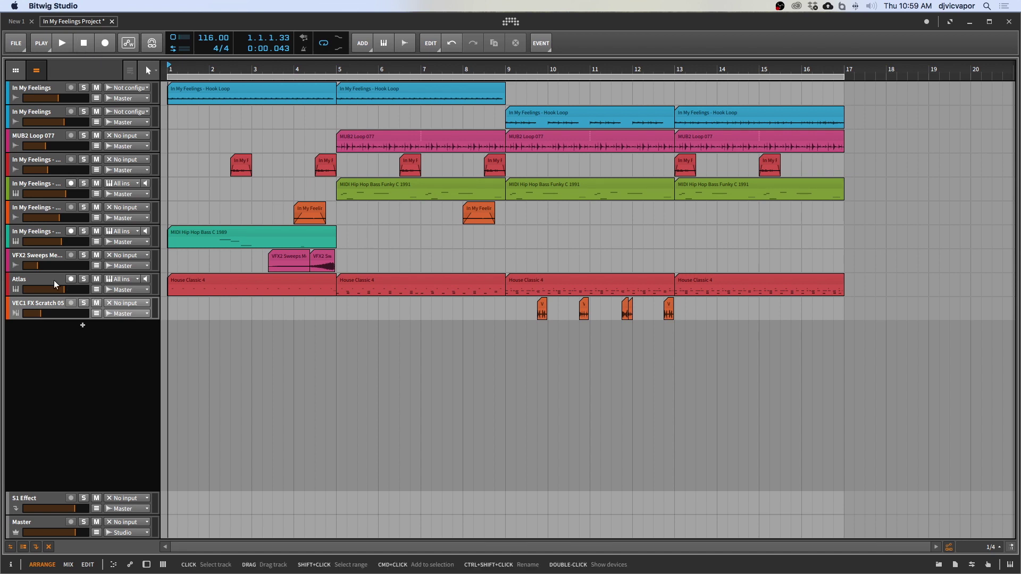
key("super+Tab")
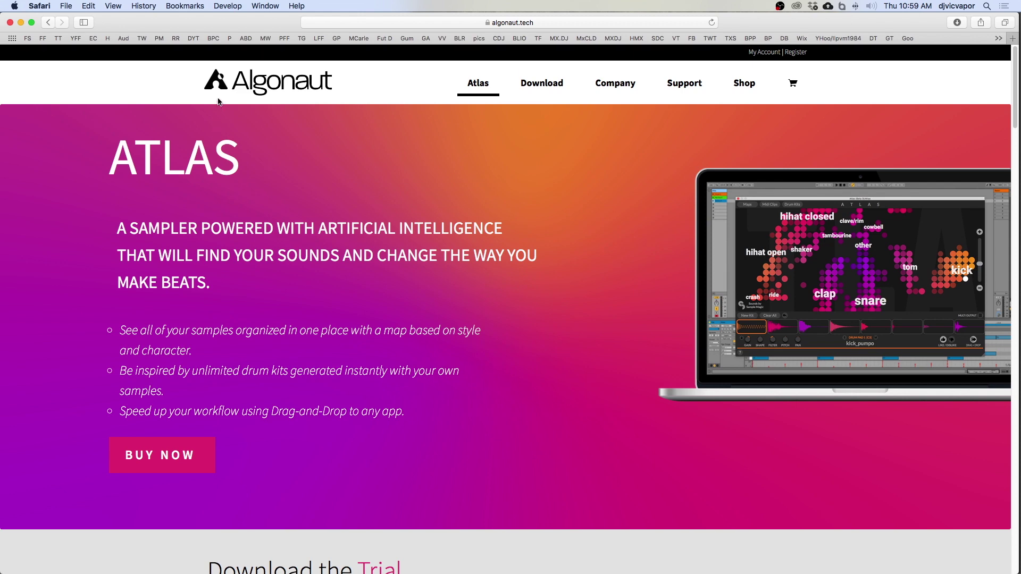
Step: Scroll through the algonaut.tech Atlas product page, then close the Safari window
scroll(585, 346, "down", 10)
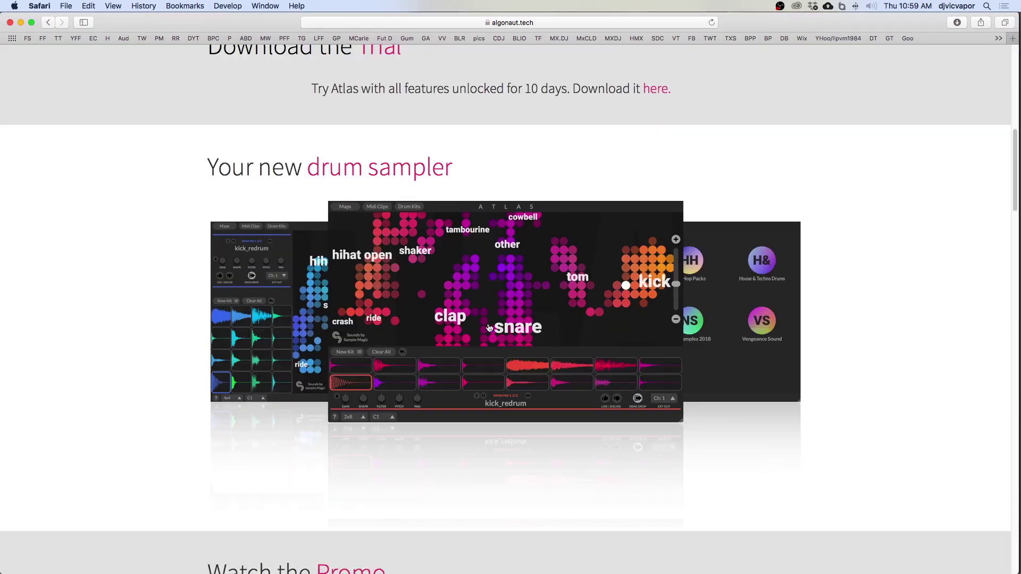
scroll(487, 323, "down", 5)
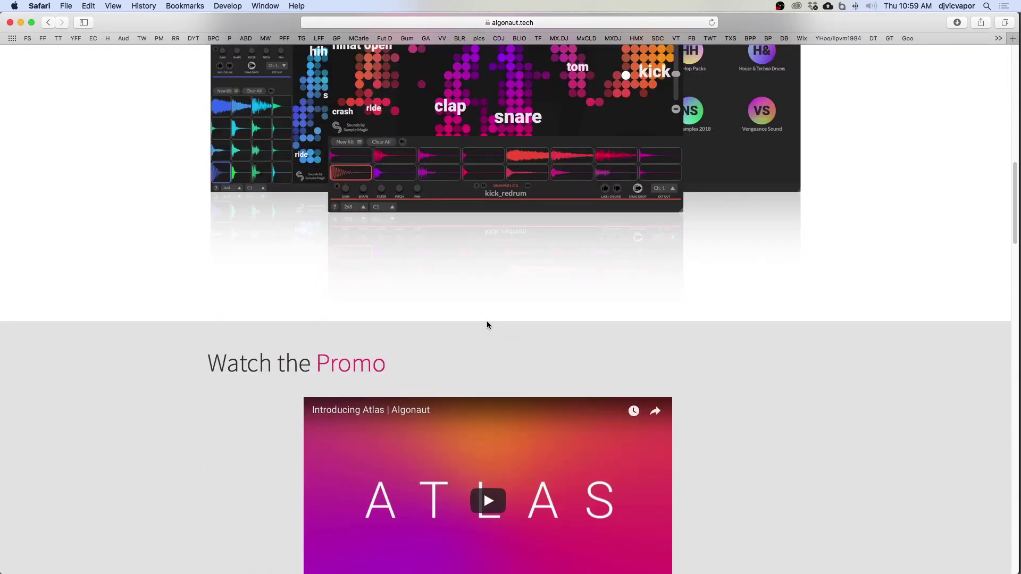
scroll(308, 325, "down", 7)
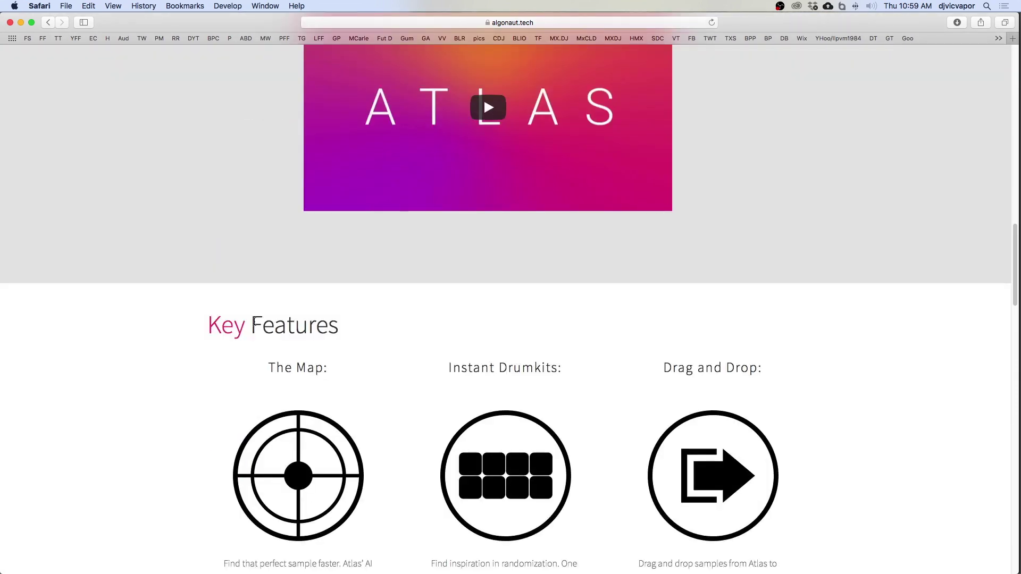
scroll(255, 322, "down", 7)
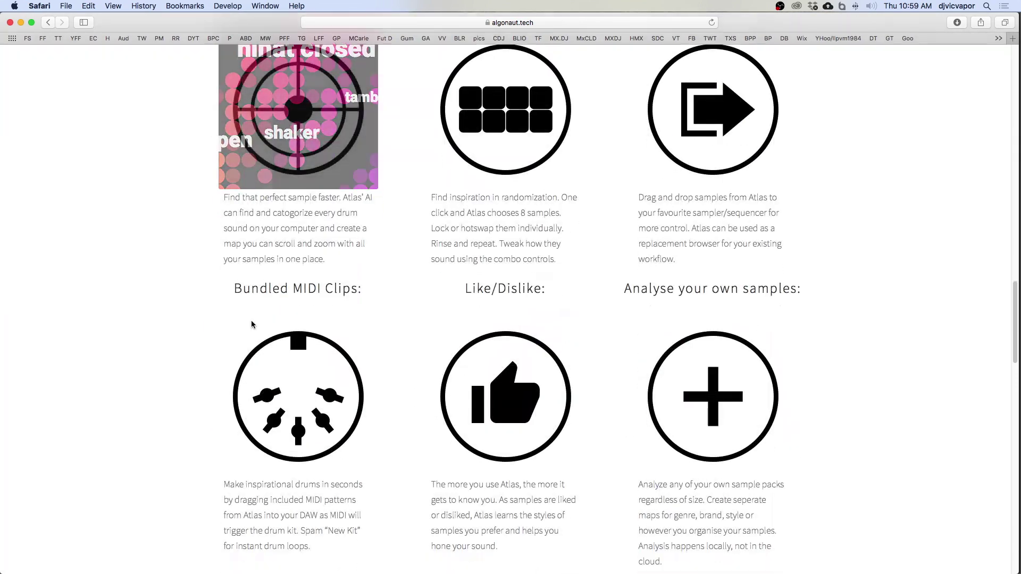
scroll(223, 322, "down", 4)
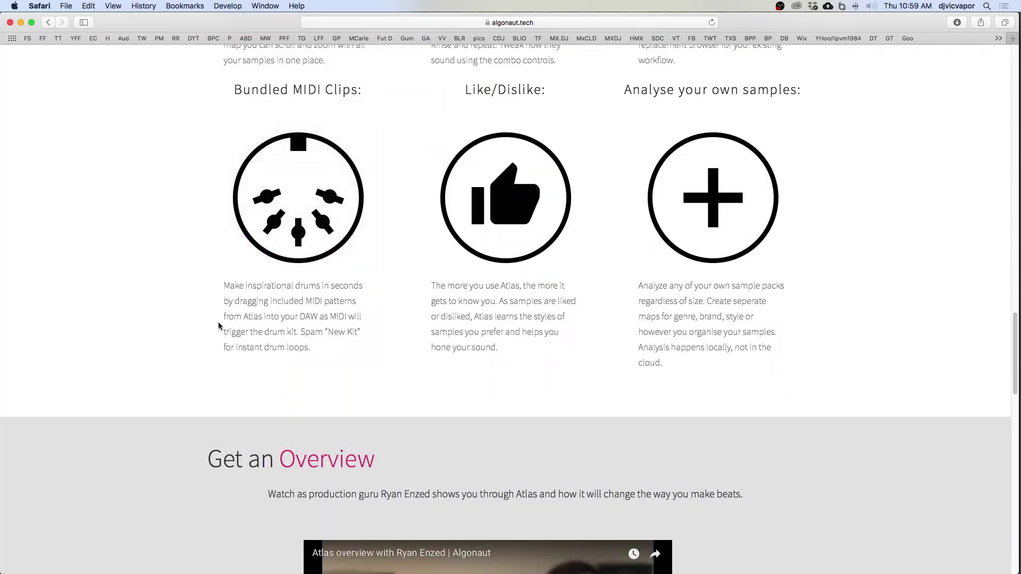
scroll(219, 322, "down", 5)
scroll(219, 321, "down", 5)
scroll(219, 321, "up", 18)
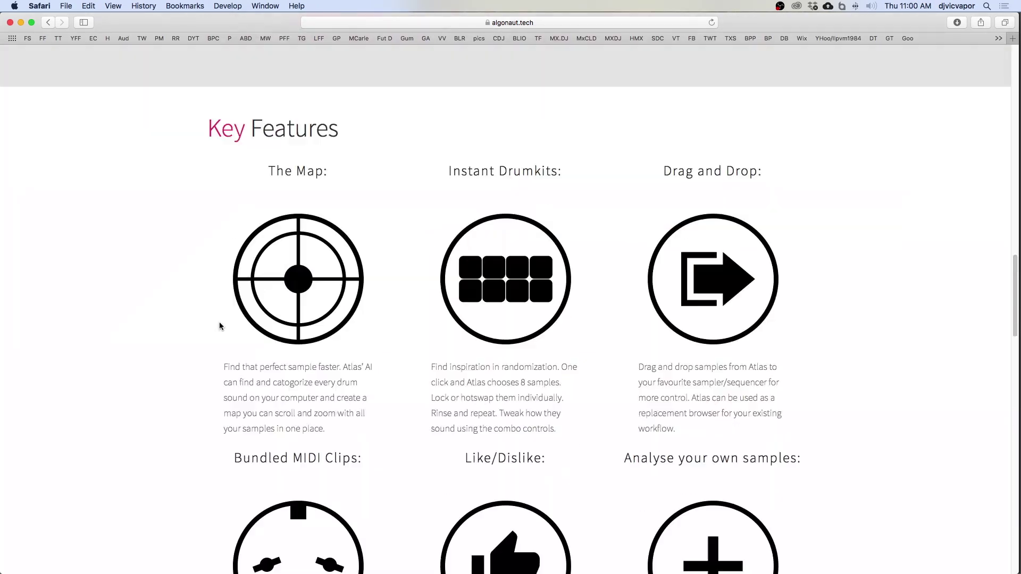
scroll(220, 326, "up", 12)
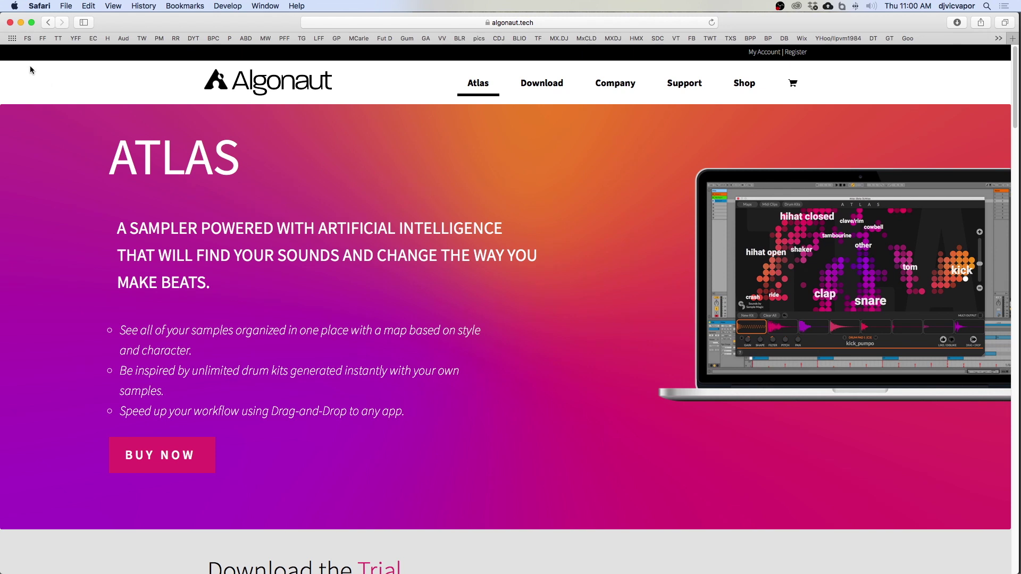
left_click(9, 23)
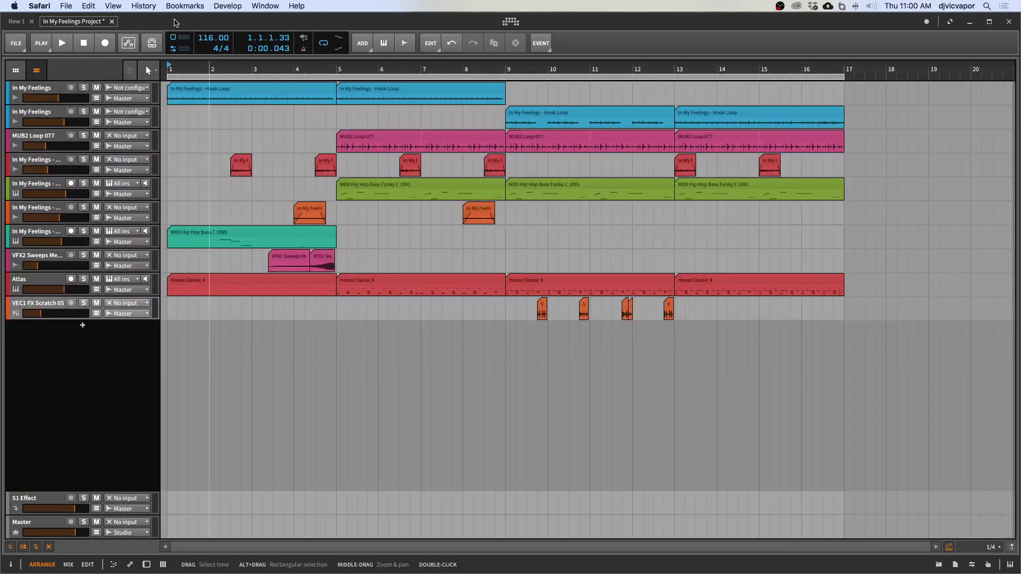
left_click(181, 221)
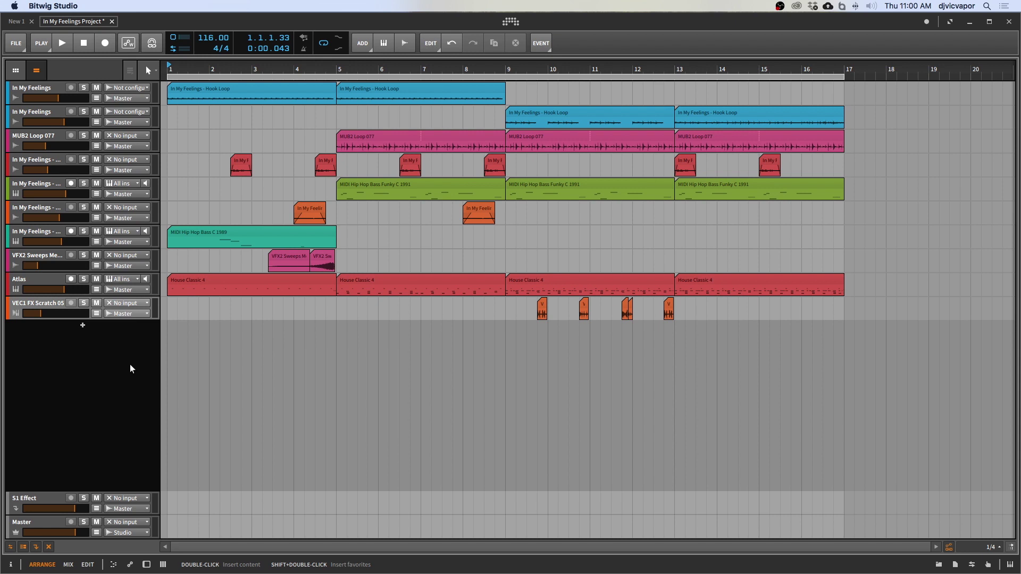
left_click(45, 277)
double_click(46, 276)
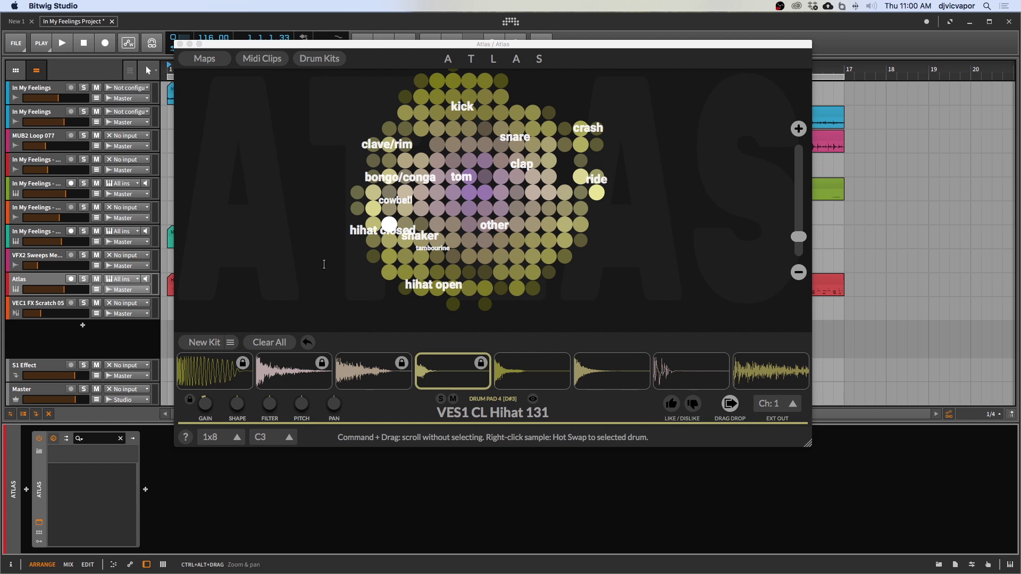
Step: Drag the Atlas sampler window lower and slightly right to show its eight-pad kit
left_click_drag(380, 48, 406, 99)
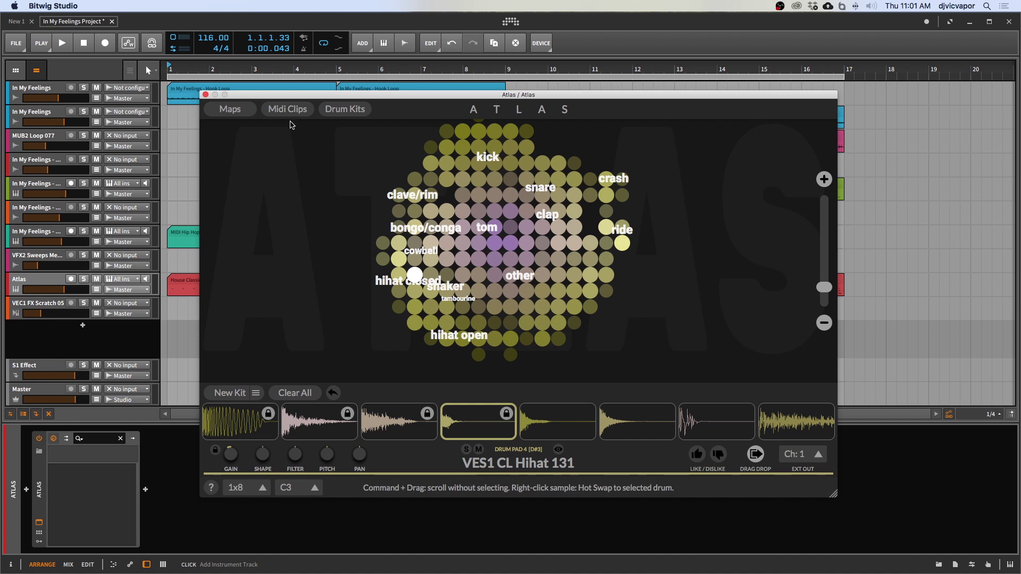
left_click_drag(281, 99, 299, 97)
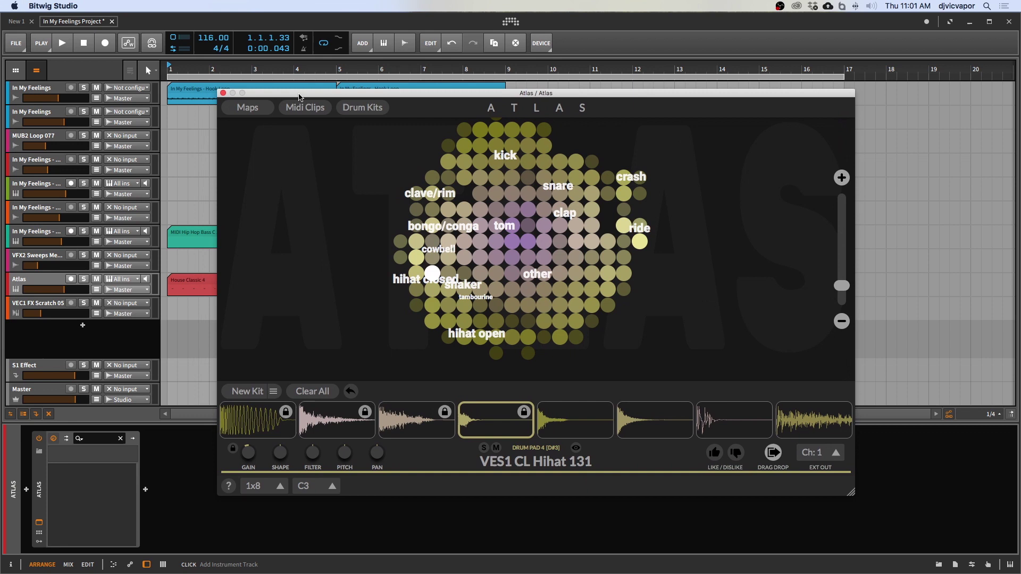